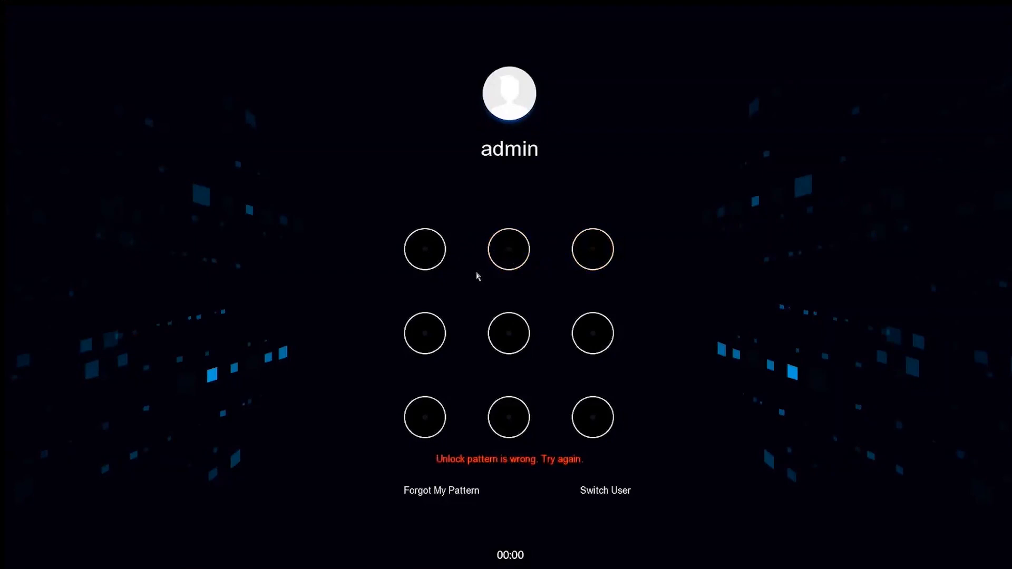
# Unlock the NVR with the admin account's unlock pattern and open the Storage Mode settings
pyautogui.moveTo(426, 245)
pyautogui.mouseDown()
pyautogui.moveTo(592, 260)
pyautogui.moveTo(498, 363)
pyautogui.moveTo(424, 420)
pyautogui.moveTo(516, 429)
pyautogui.moveTo(594, 421)
pyautogui.mouseUp()
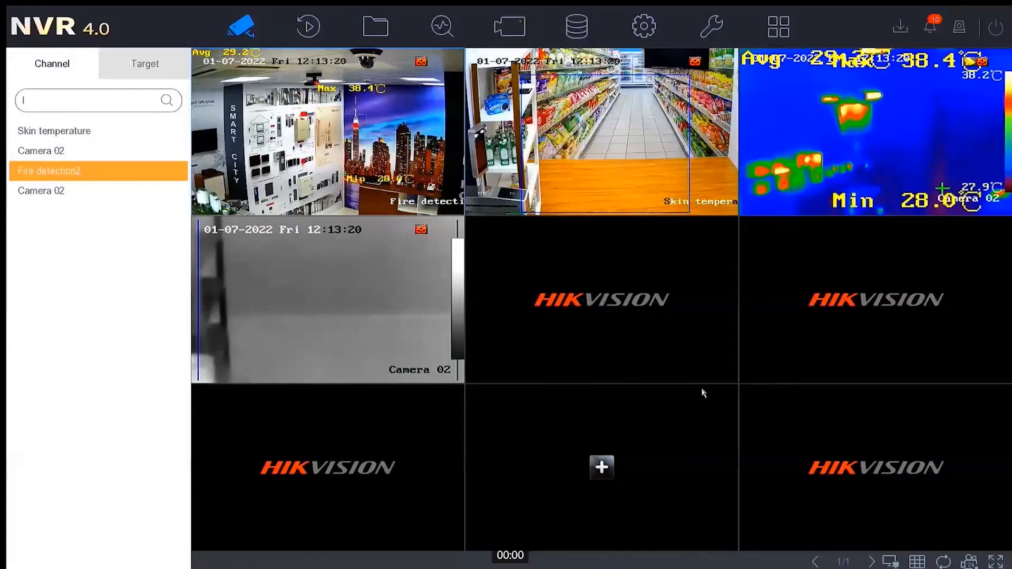
pyautogui.moveTo(705, 361)
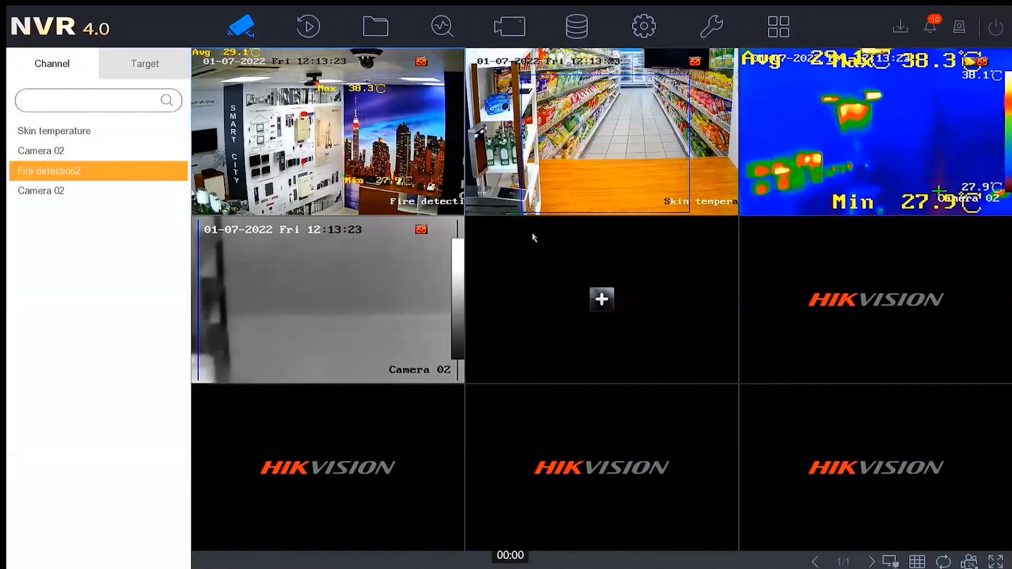
pyautogui.click(583, 38)
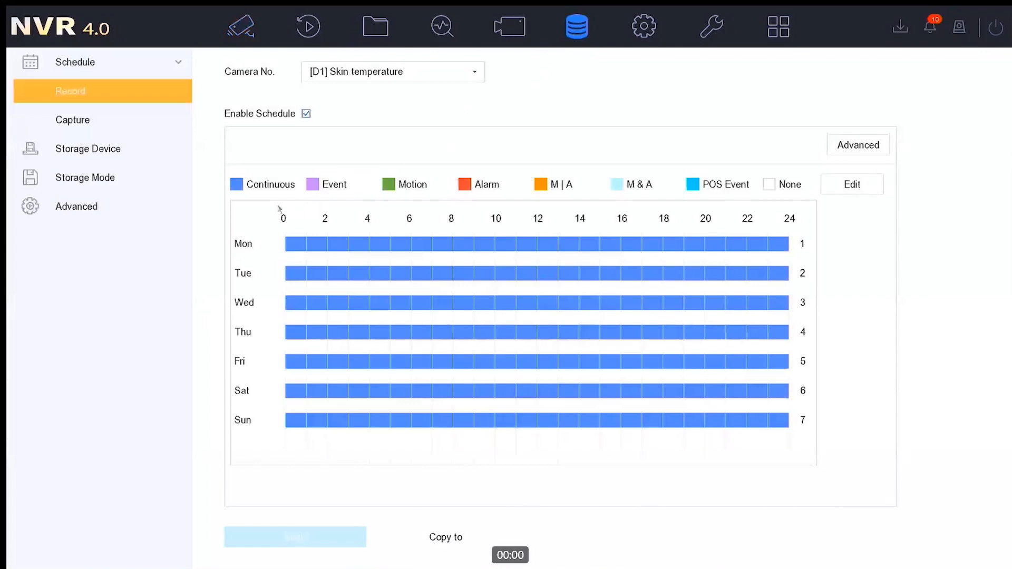
pyautogui.click(93, 184)
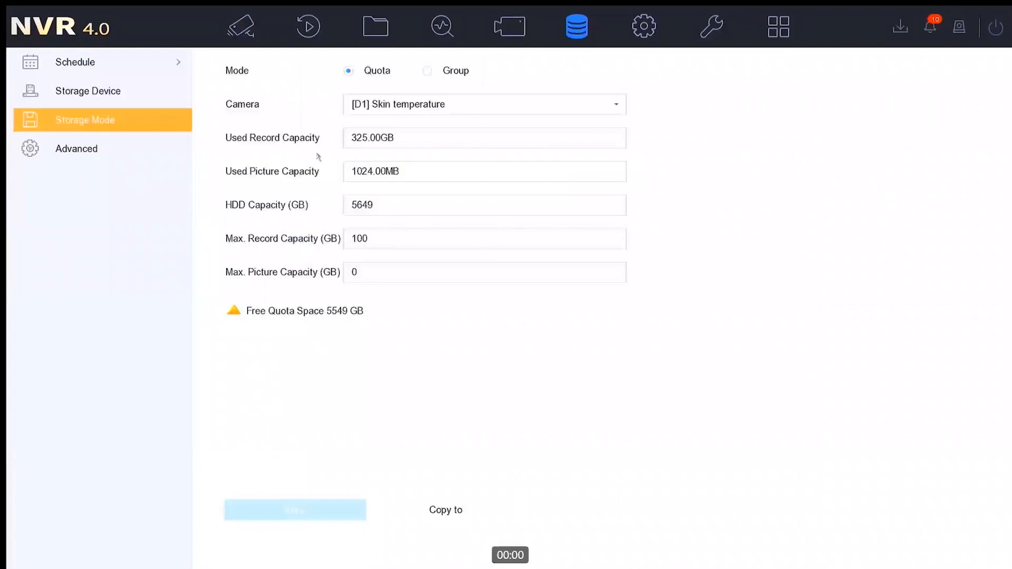
# Set the maximum record capacity of camera [D1] Skin temperature to 0 GB in Quota mode
pyautogui.click(501, 104)
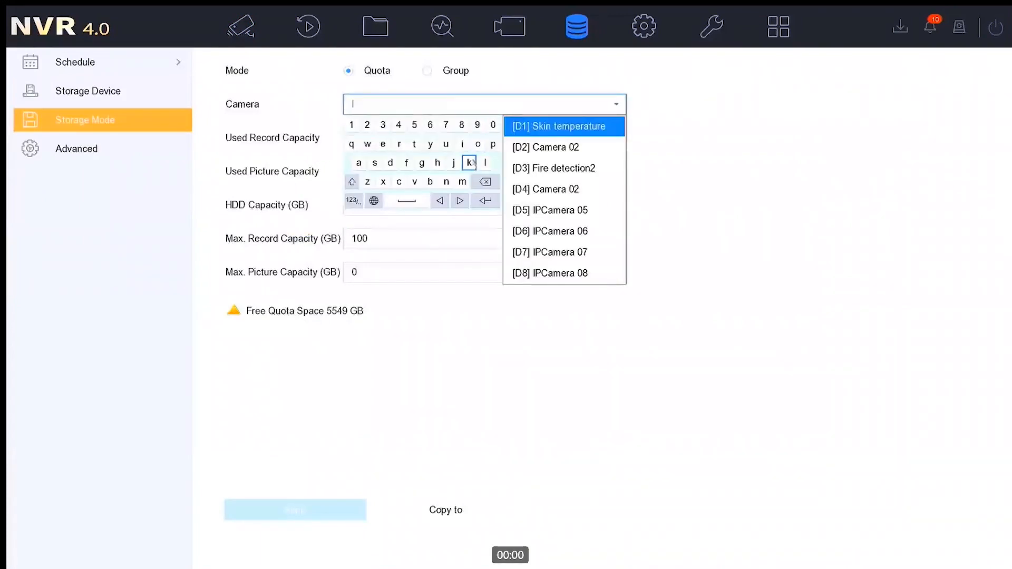
pyautogui.click(687, 146)
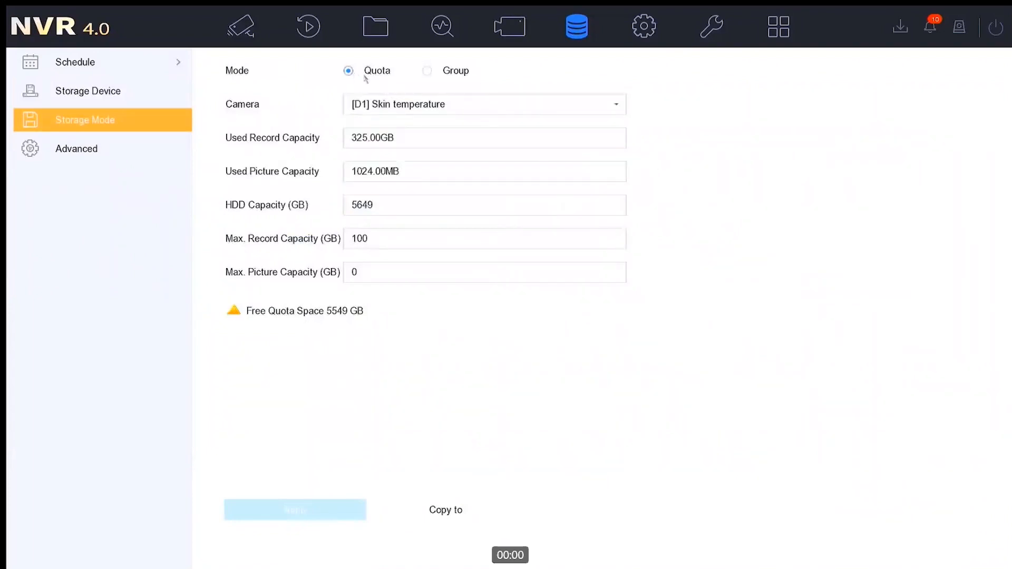
pyautogui.click(371, 270)
pyautogui.click(346, 232)
pyautogui.click(378, 244)
pyautogui.moveTo(377, 242); pyautogui.dragTo(349, 239)
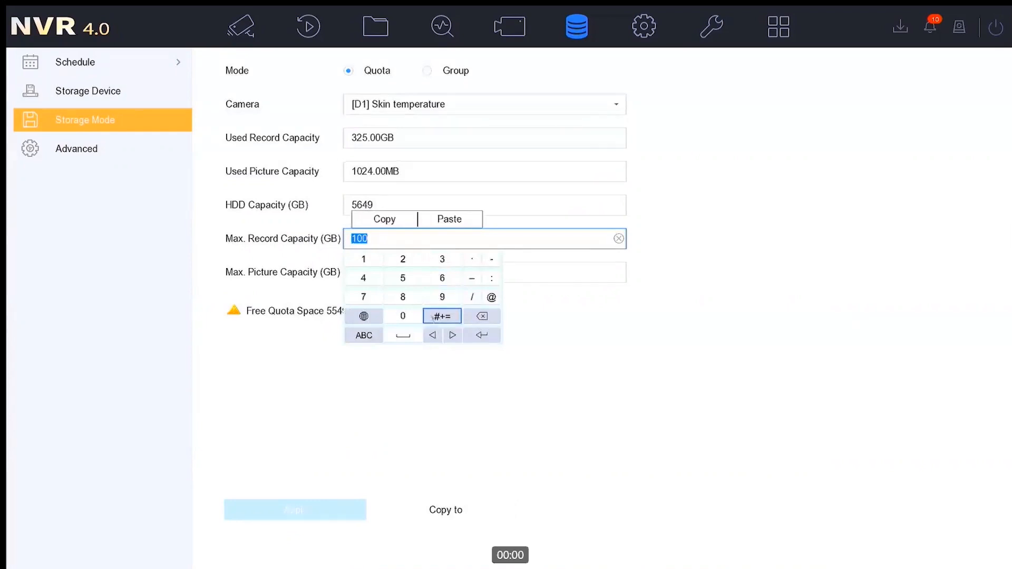
pyautogui.click(400, 316)
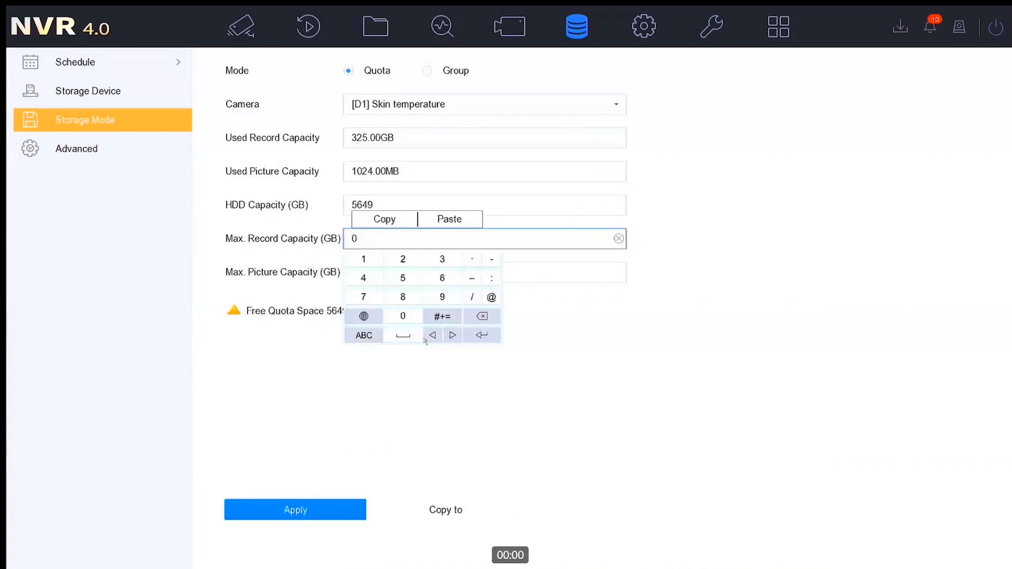
pyautogui.click(572, 407)
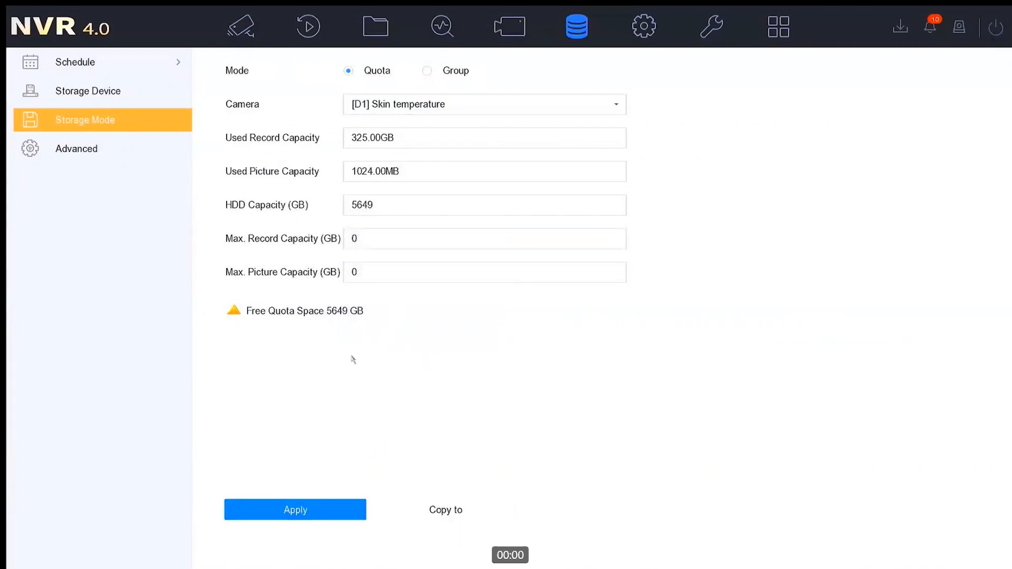
pyautogui.click(389, 264)
pyautogui.click(352, 240)
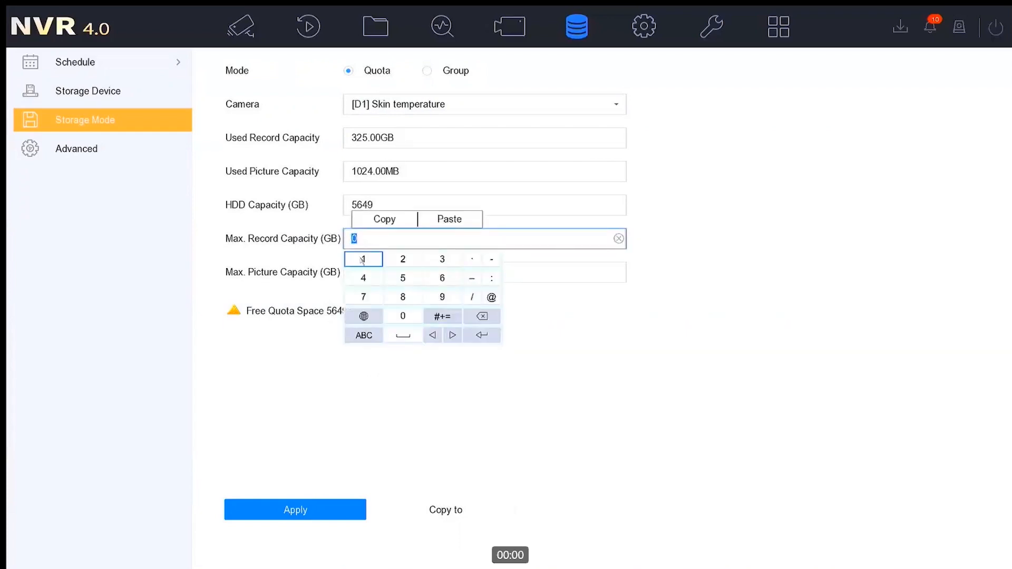
pyautogui.click(315, 351)
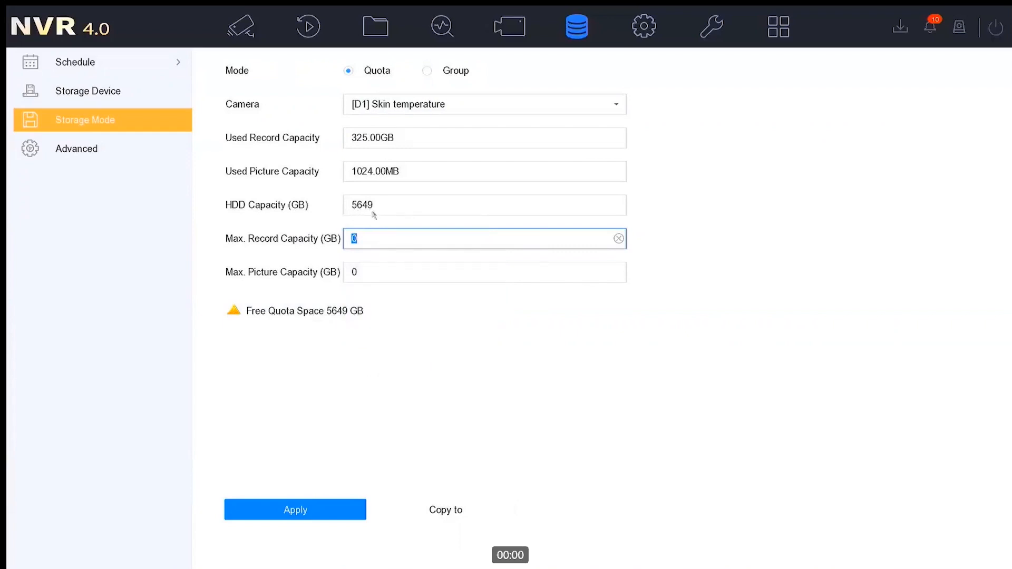
pyautogui.click(363, 242)
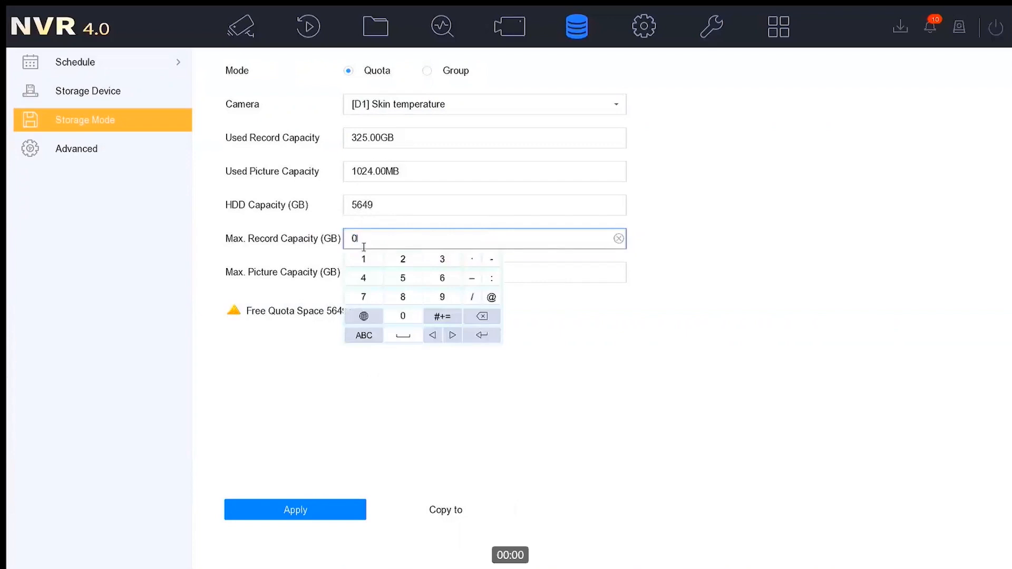
pyautogui.moveTo(365, 234); pyautogui.dragTo(348, 237)
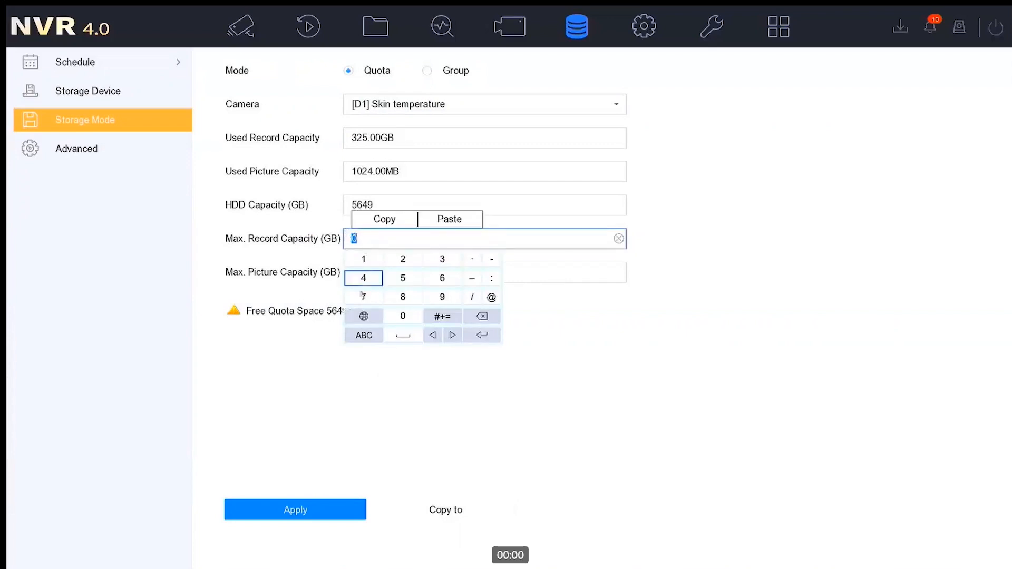
pyautogui.click(491, 444)
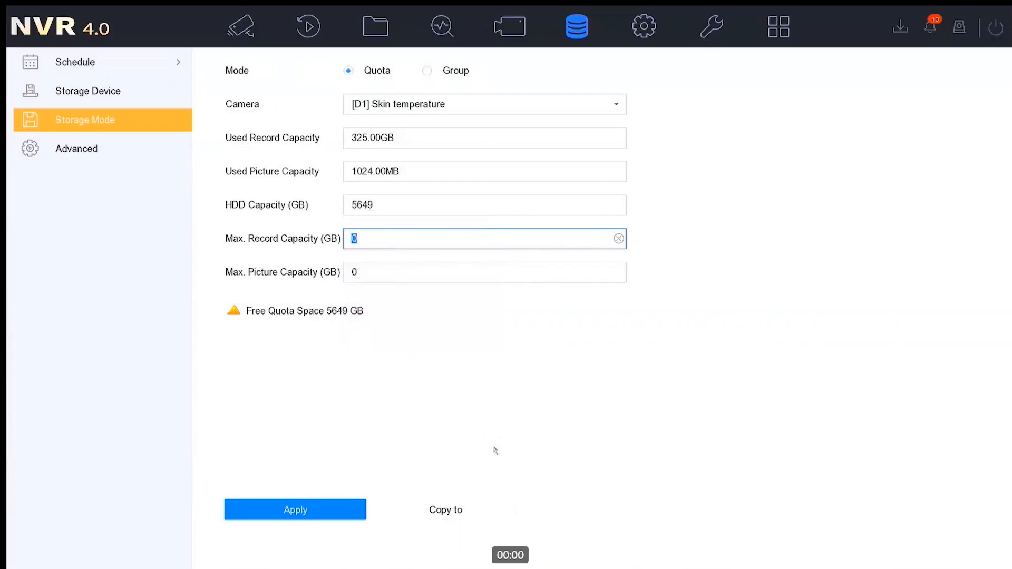
pyautogui.click(500, 479)
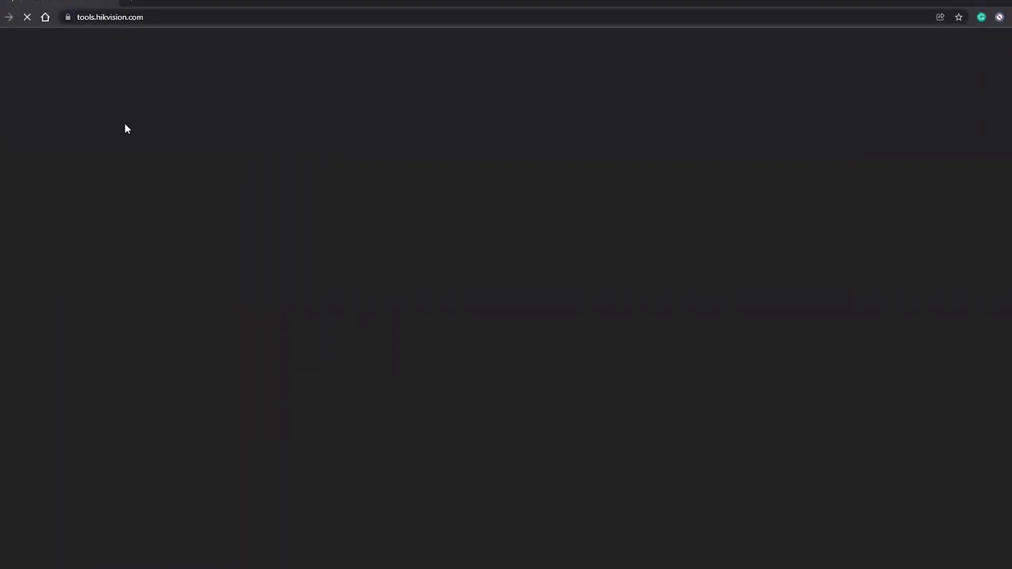
# Switch to the browser at tools.hikvision.com, open the Storage and Network tool in Calculation Mode and maximize its window
pyautogui.doubleClick(153, 1)
pyautogui.click(156, 22)
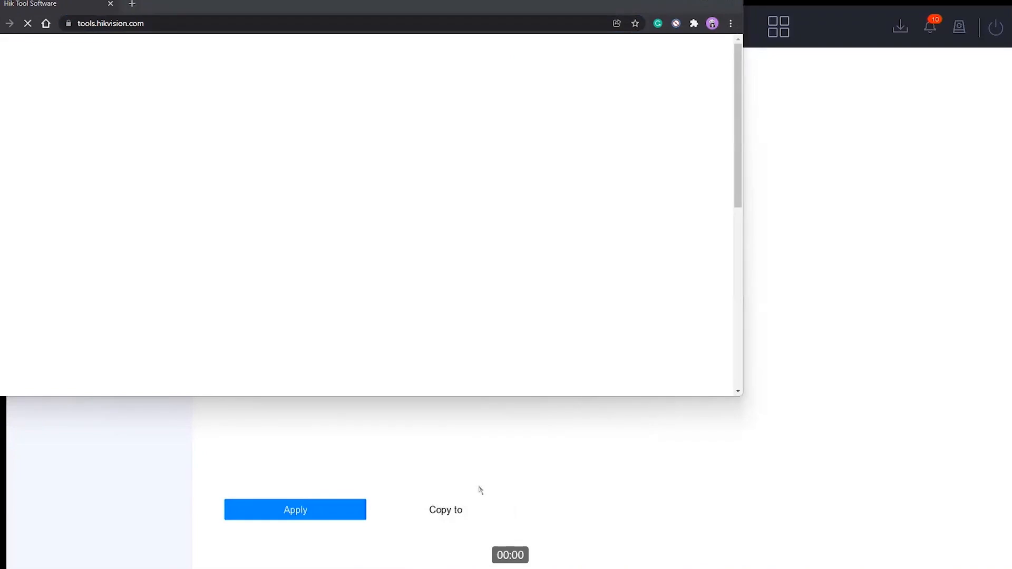
pyautogui.click(320, 17)
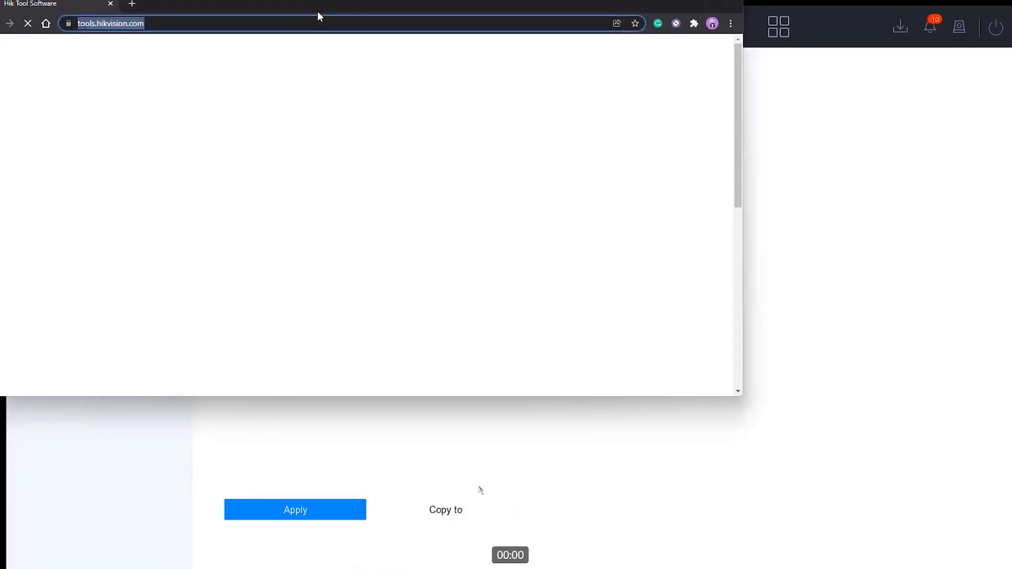
pyautogui.moveTo(320, 17); pyautogui.dragTo(414, 90)
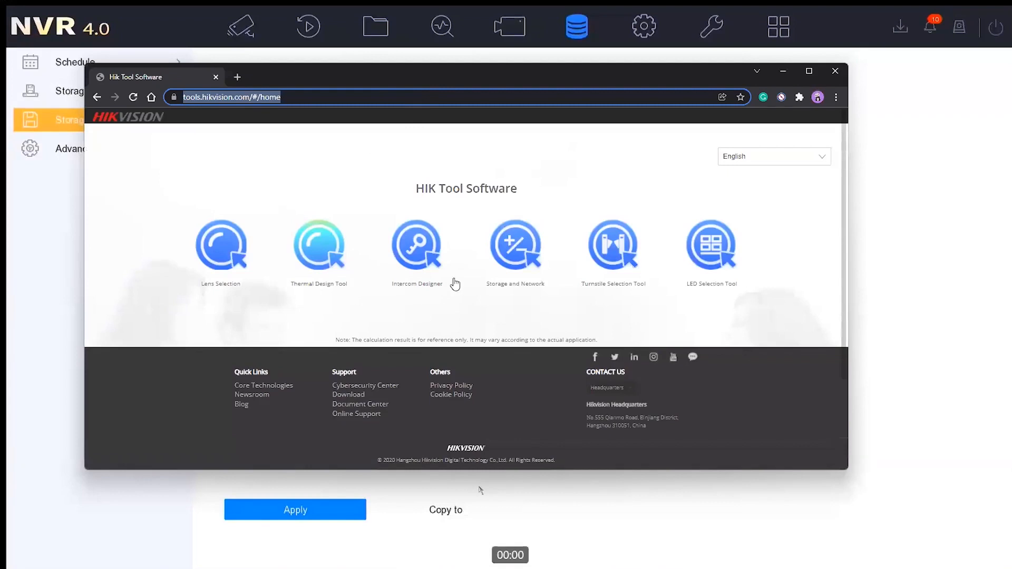
pyautogui.click(537, 274)
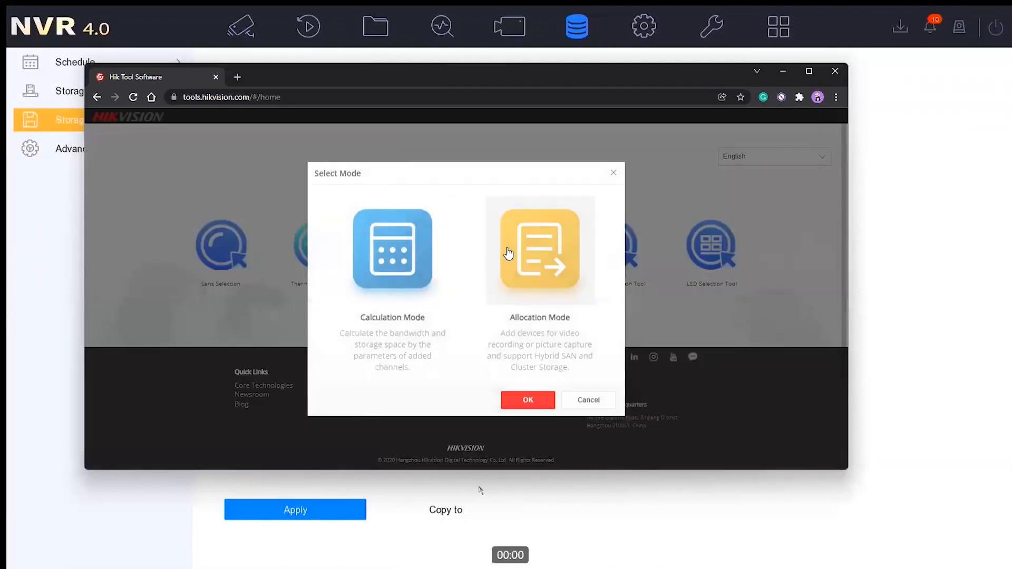
pyautogui.click(391, 290)
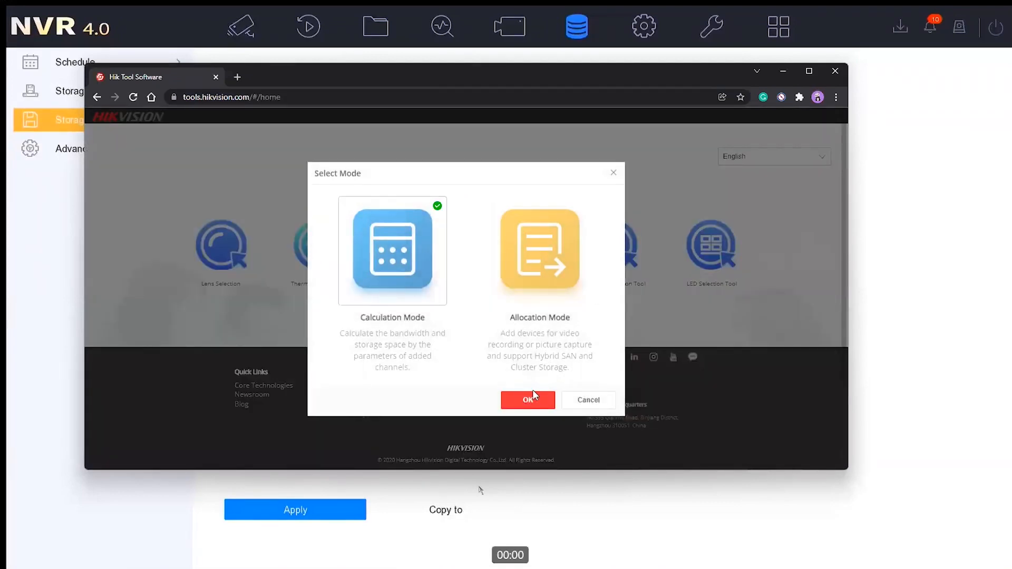
pyautogui.click(526, 405)
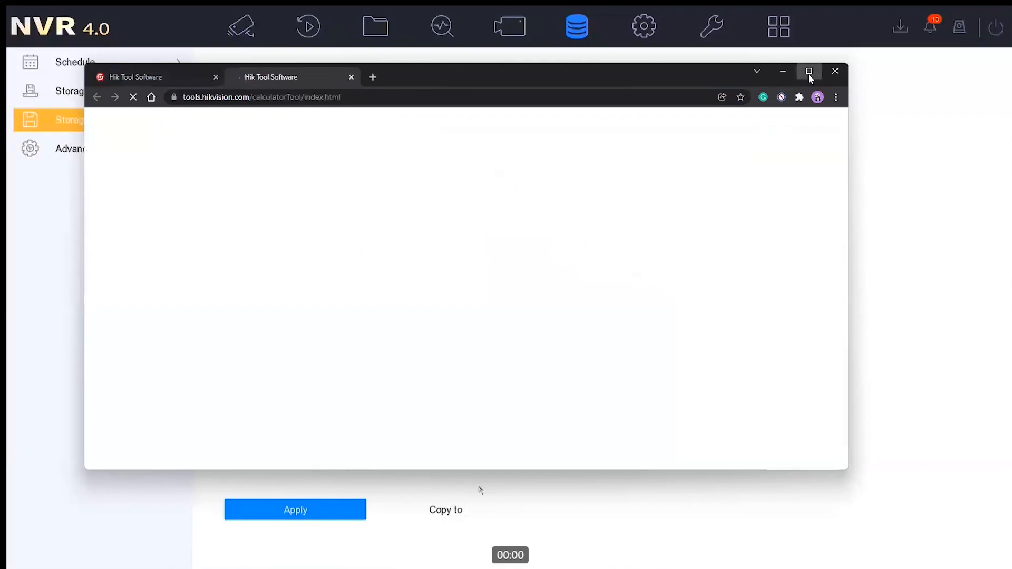
pyautogui.click(809, 73)
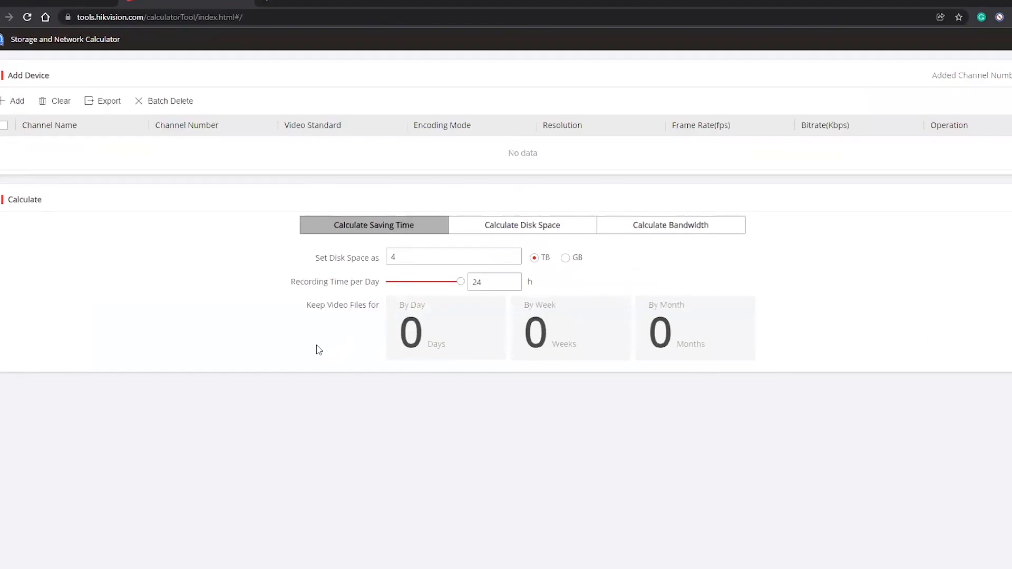
# Add a channel to the calculator and set its resolution to 2MP(1280×1280), keeping H.264 encoding and 25 fps
pyautogui.click(13, 102)
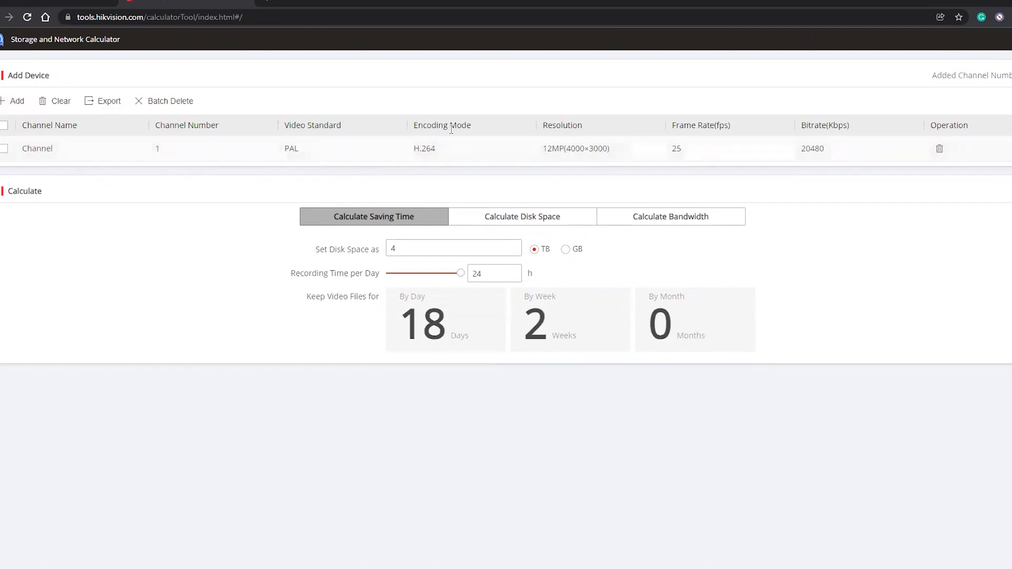
pyautogui.click(444, 151)
pyautogui.click(445, 152)
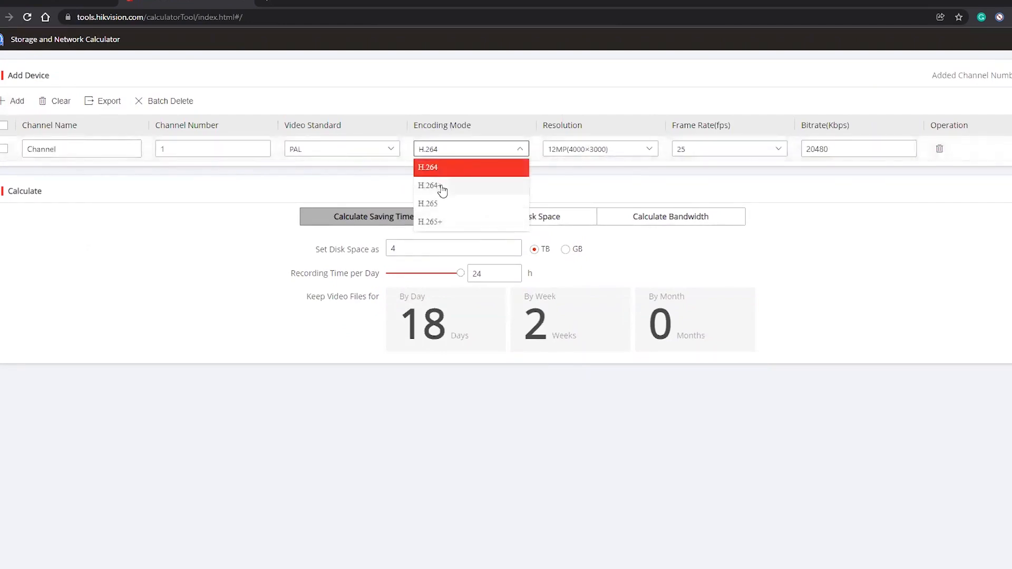
pyautogui.click(585, 159)
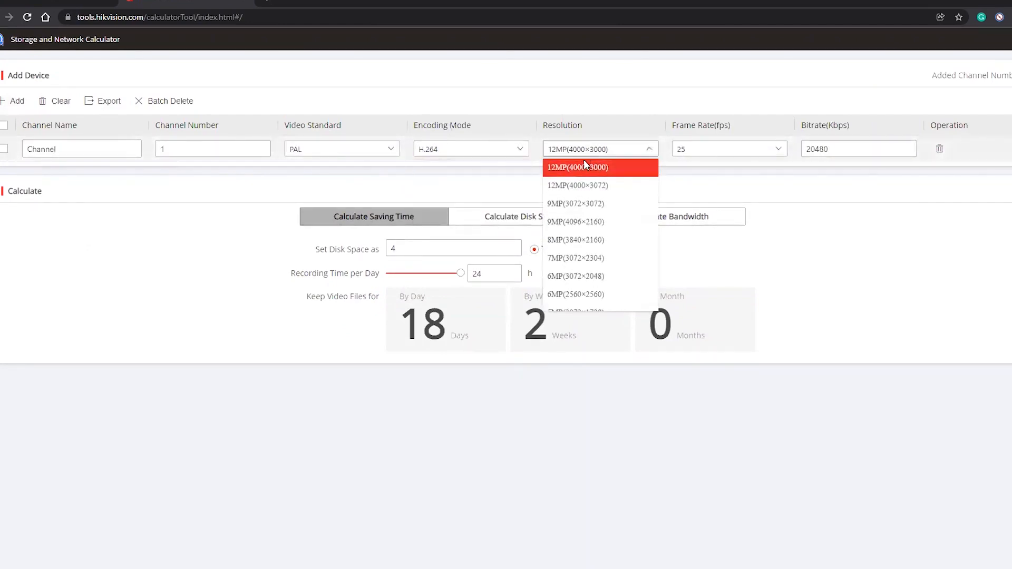
pyautogui.scroll(-3, 593, 282)
pyautogui.scroll(-3, 593, 282)
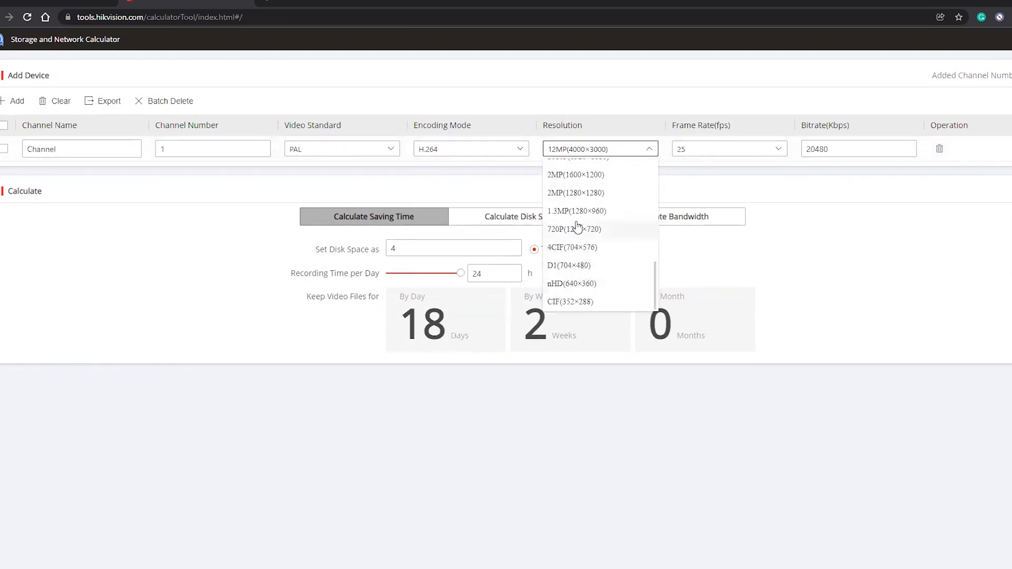
pyautogui.click(575, 193)
pyautogui.click(696, 148)
pyautogui.click(696, 148)
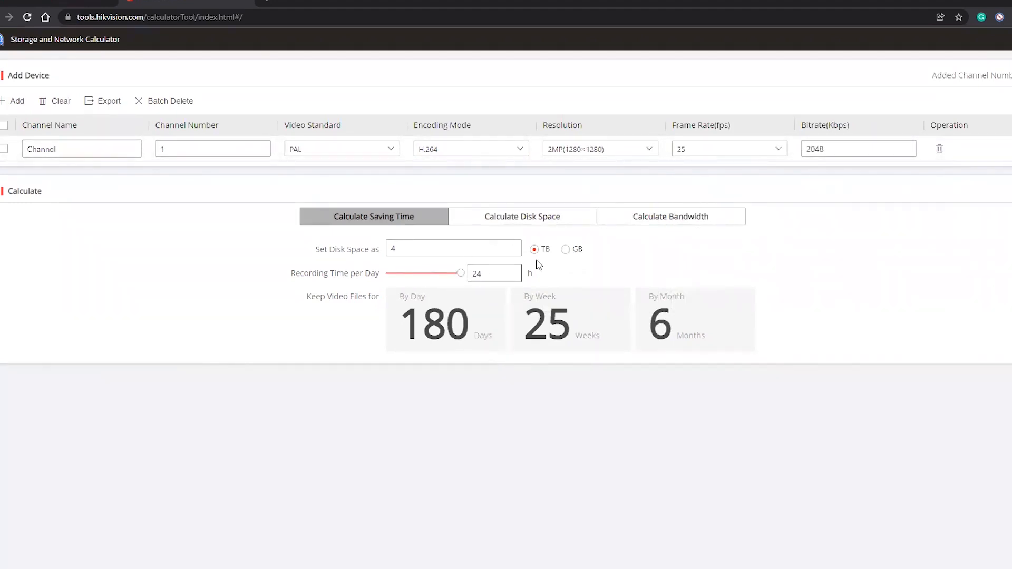
# Calculate the disk space required for a saving time of 30 days
pyautogui.click(533, 228)
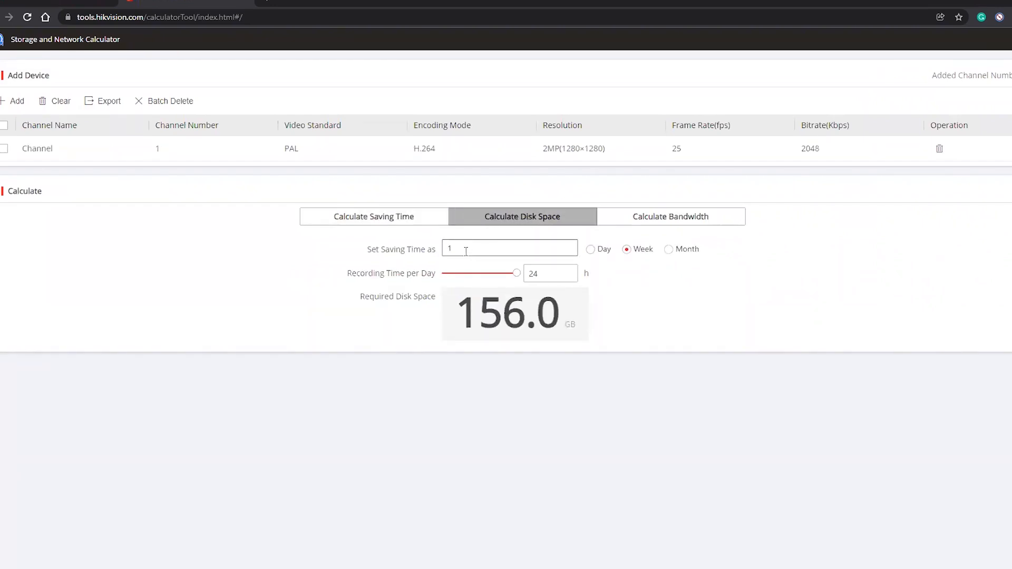
pyautogui.click(590, 249)
pyautogui.moveTo(457, 253); pyautogui.dragTo(336, 273)
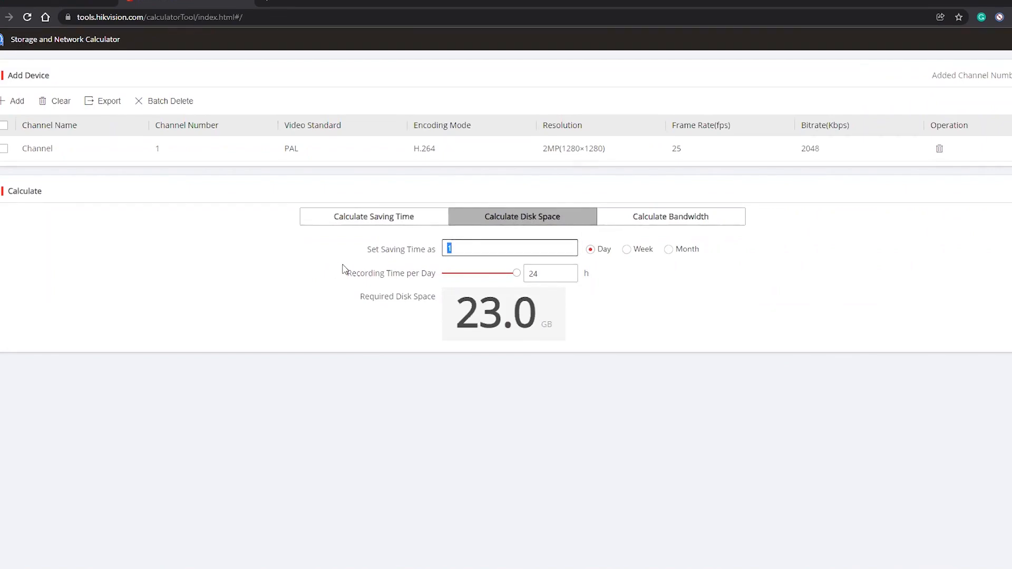
pyautogui.write('30')
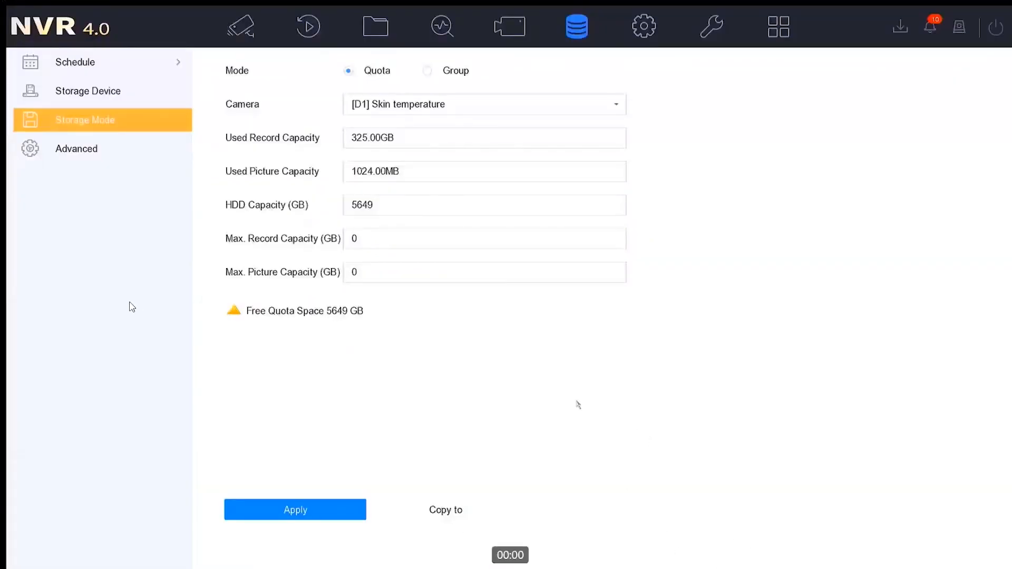
# Switch back to the NVR and apply a maximum record capacity of 60 GB to camera [D1] Skin temperature
pyautogui.click(388, 240)
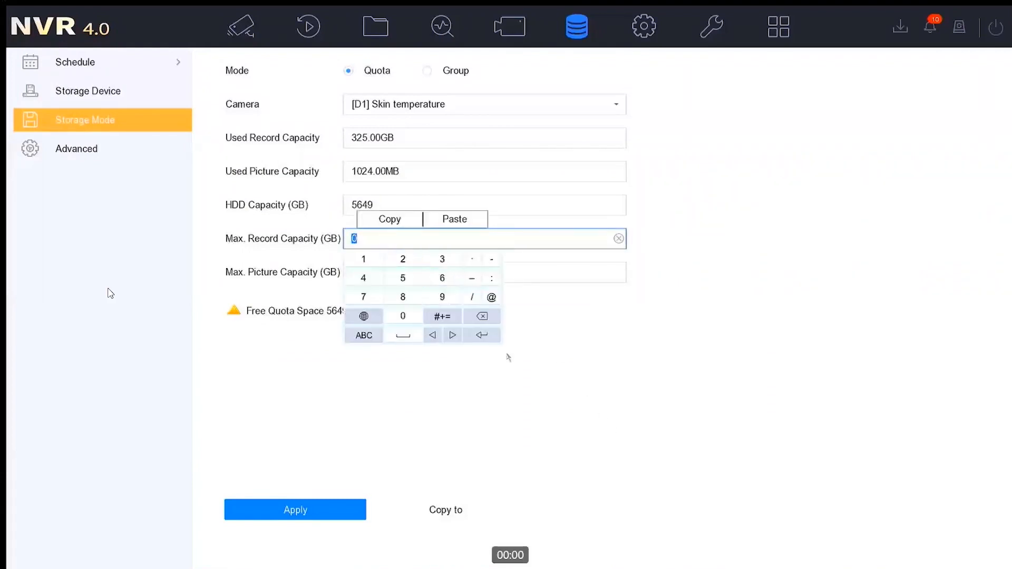
pyautogui.click(443, 277)
pyautogui.click(403, 316)
pyautogui.click(434, 408)
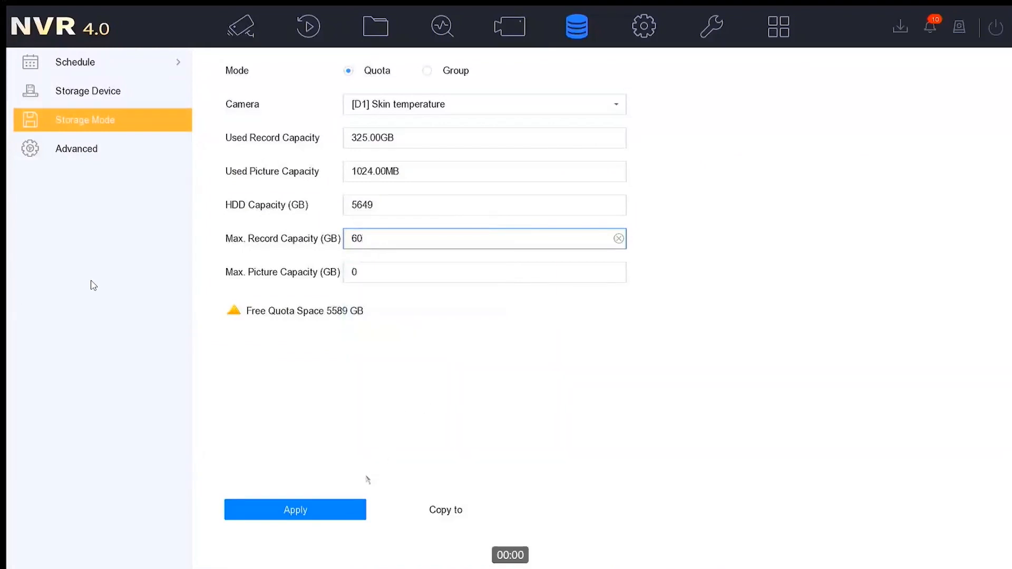
pyautogui.click(349, 511)
# View the cameras to which the quota settings can be copied, without copying anything
pyautogui.click(430, 521)
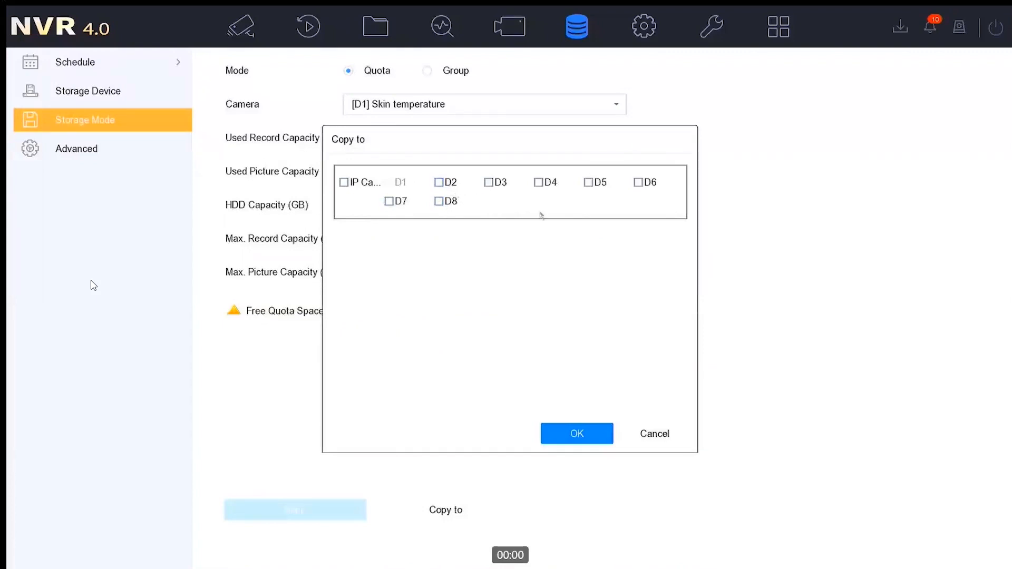
pyautogui.click(656, 435)
pyautogui.click(442, 232)
pyautogui.click(394, 107)
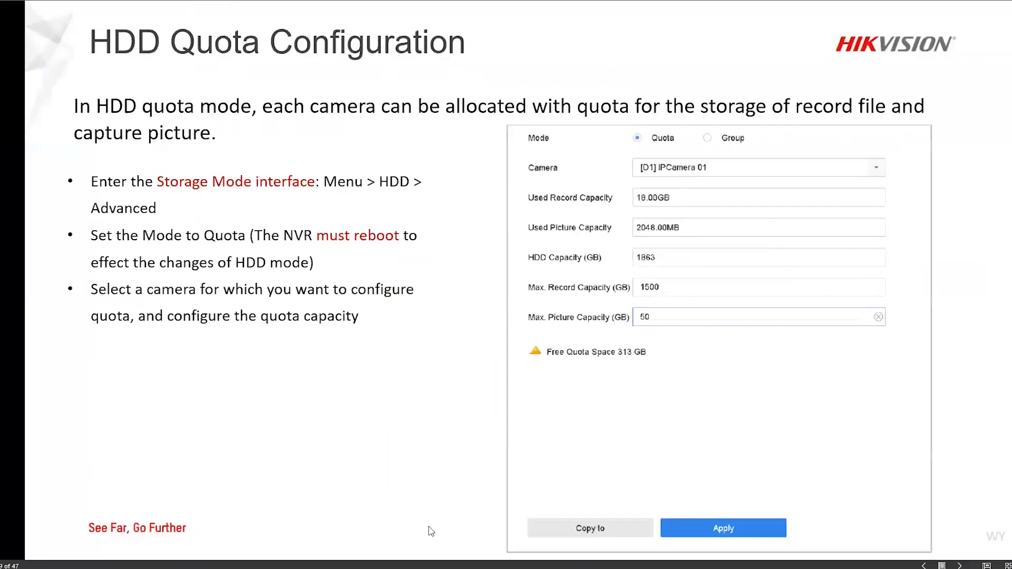
pyautogui.click(414, 524)
pyautogui.click(414, 524)
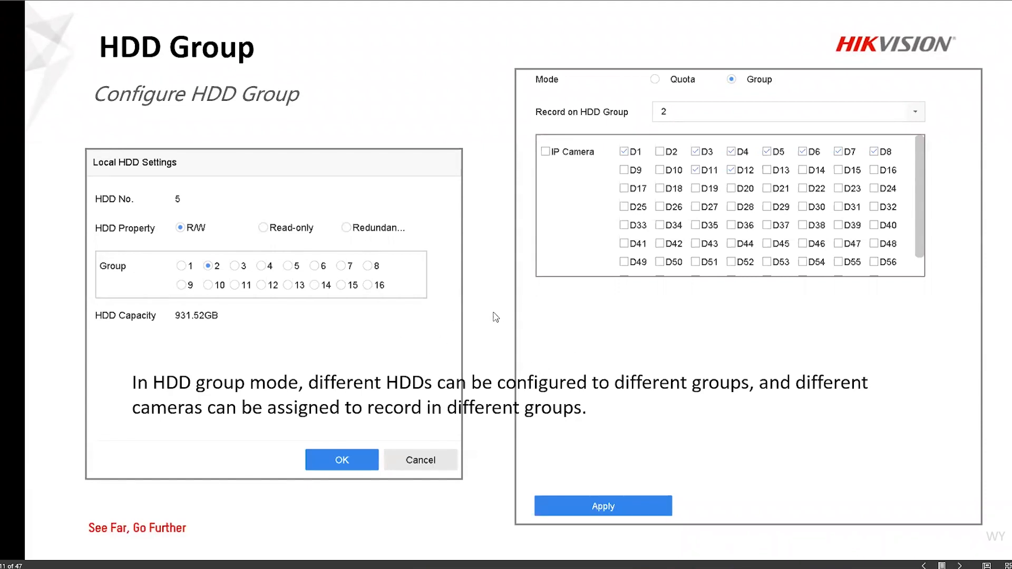
# Switch to the NVR and view its advanced storage settings and the list of storage devices
pyautogui.moveTo(659, 568)
pyautogui.click(650, 533)
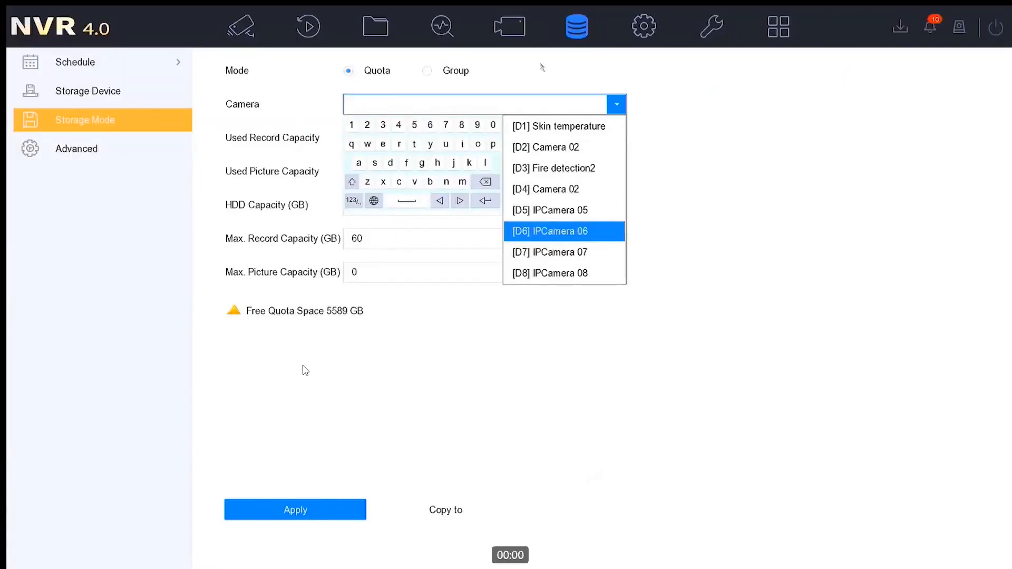
pyautogui.click(76, 152)
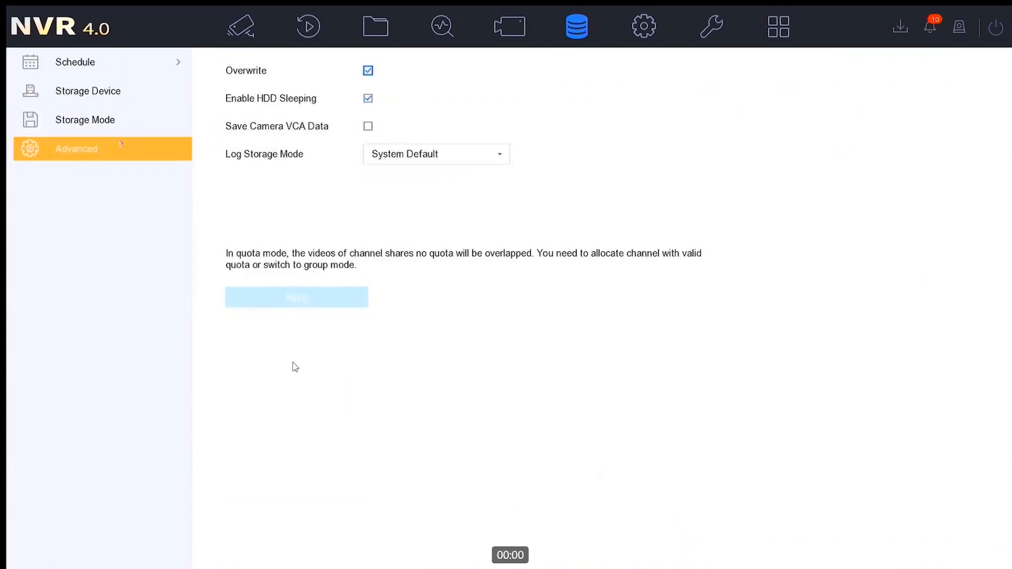
pyautogui.click(105, 91)
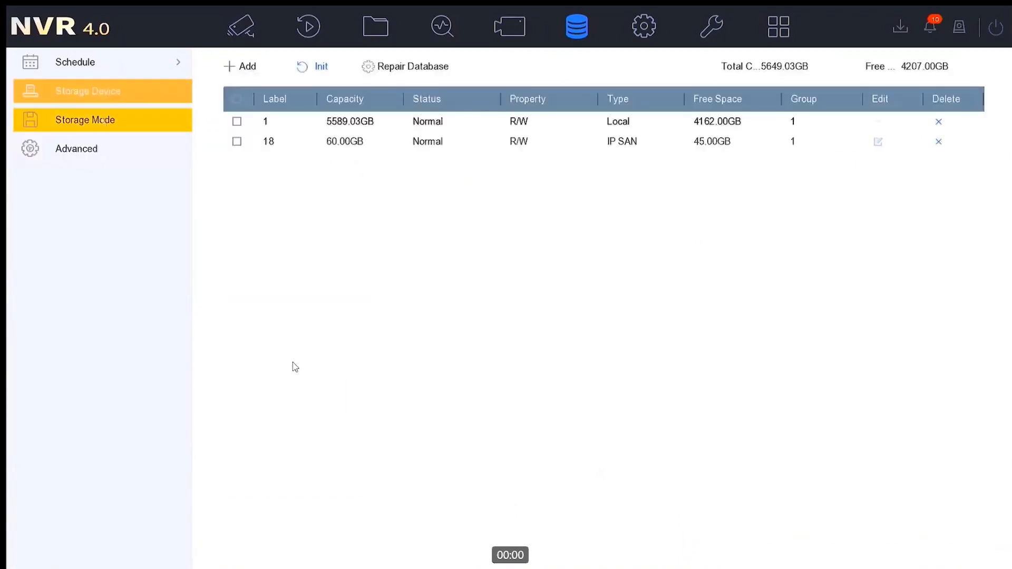
# Change the NVR's storage mode to Group, apply it with a system reboot, and return to the HDD Group slide
pyautogui.click(106, 126)
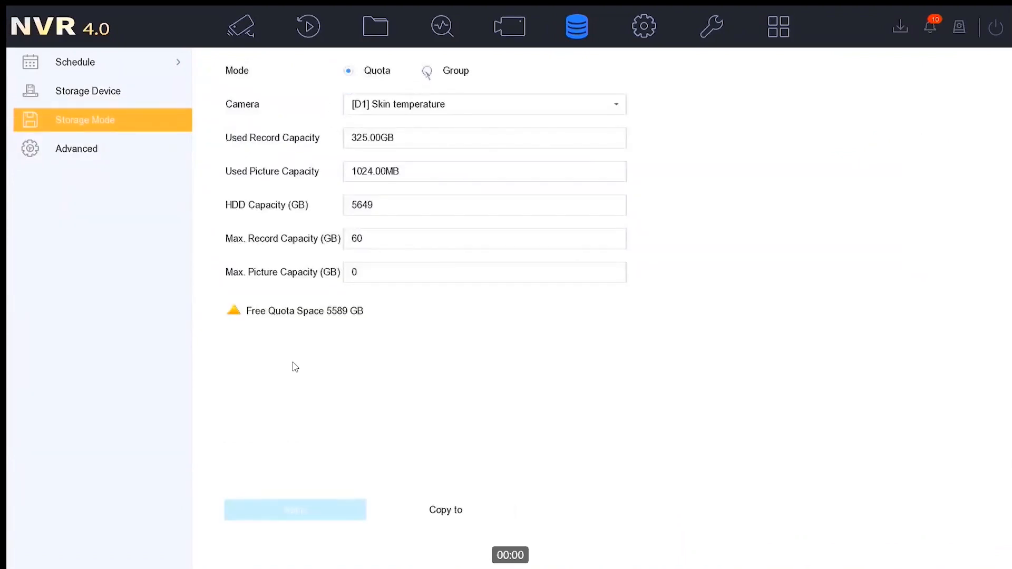
pyautogui.click(427, 71)
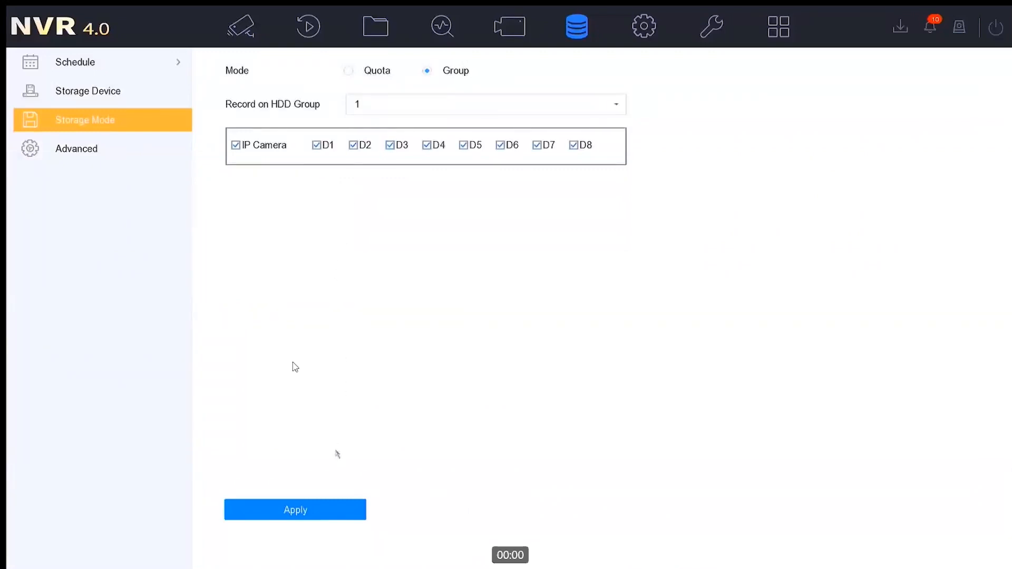
pyautogui.click(319, 514)
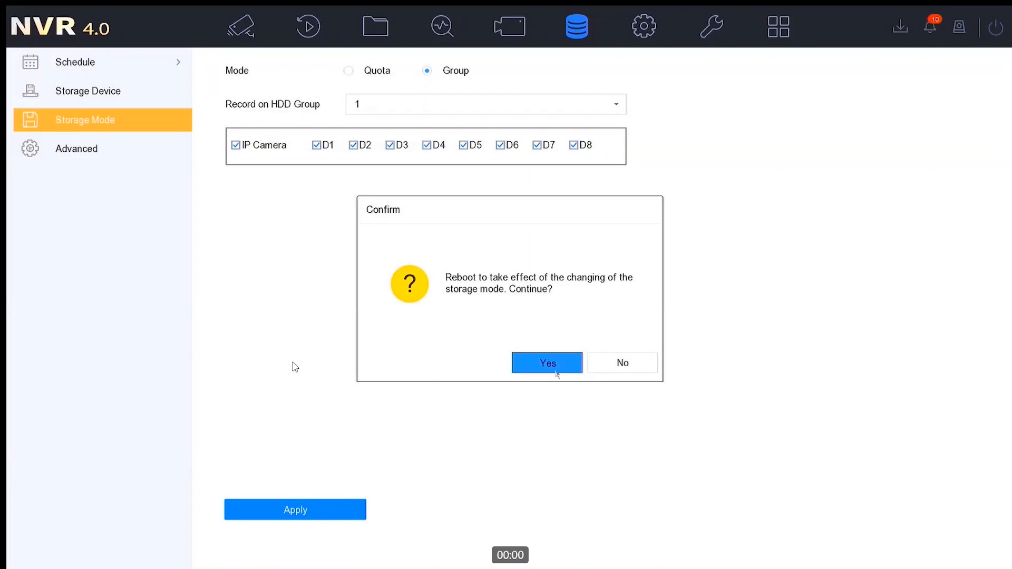
pyautogui.click(556, 373)
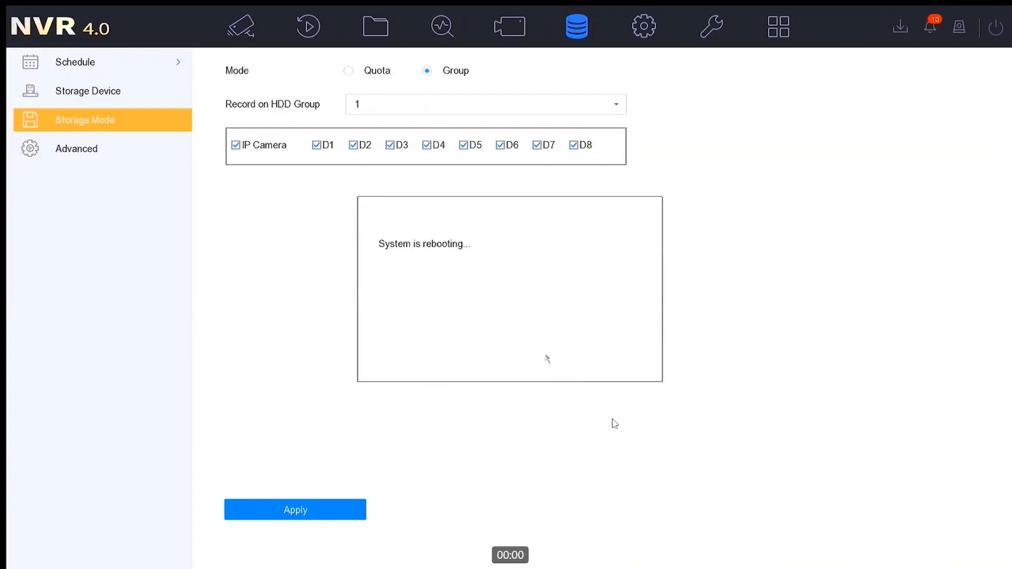
pyautogui.moveTo(686, 567)
pyautogui.click(685, 525)
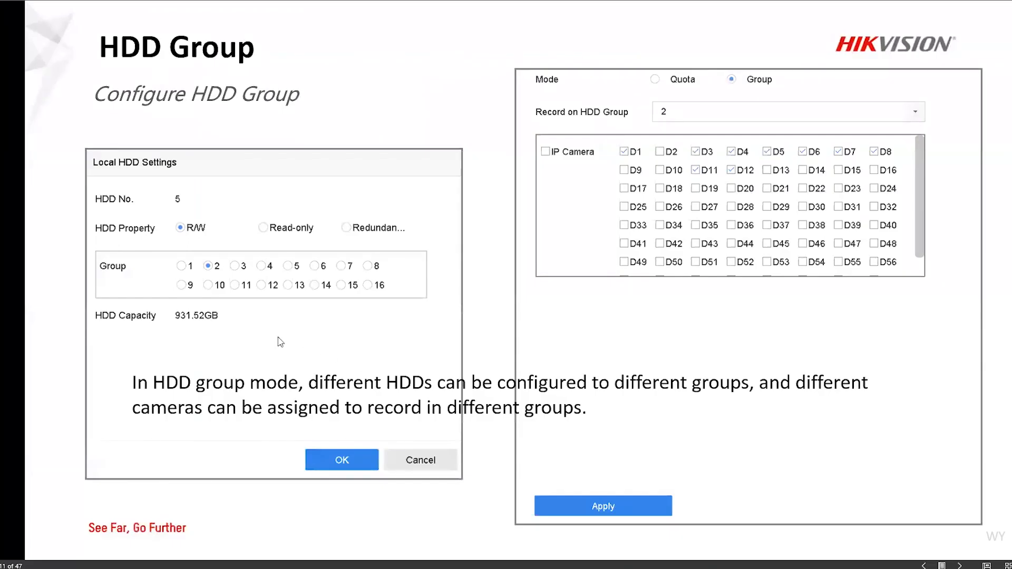
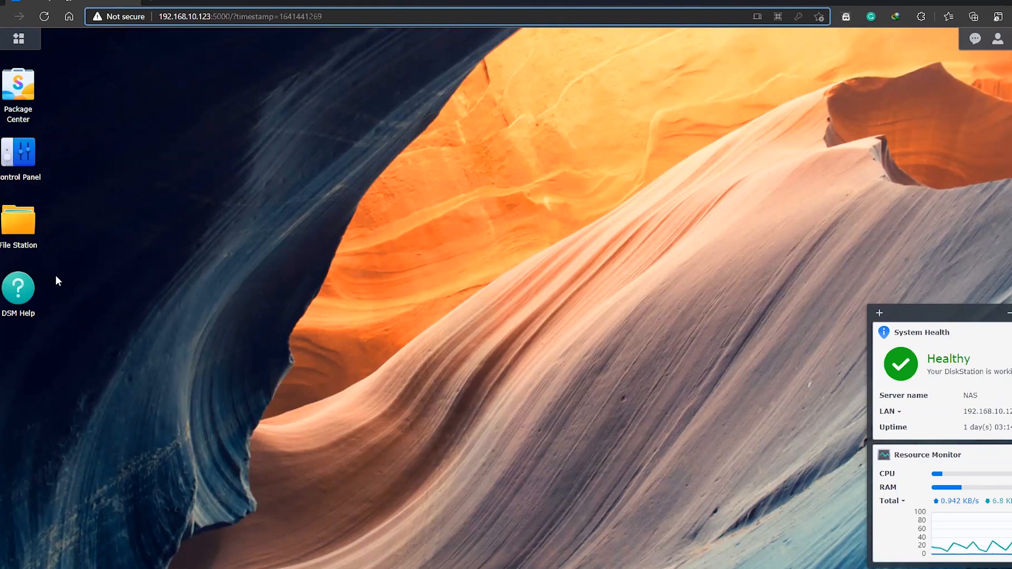
# Open SAN Manager on the NAS and start a new iSCSI target, Target-4, without CHAP and mapped to a new LUN
pyautogui.click(24, 169)
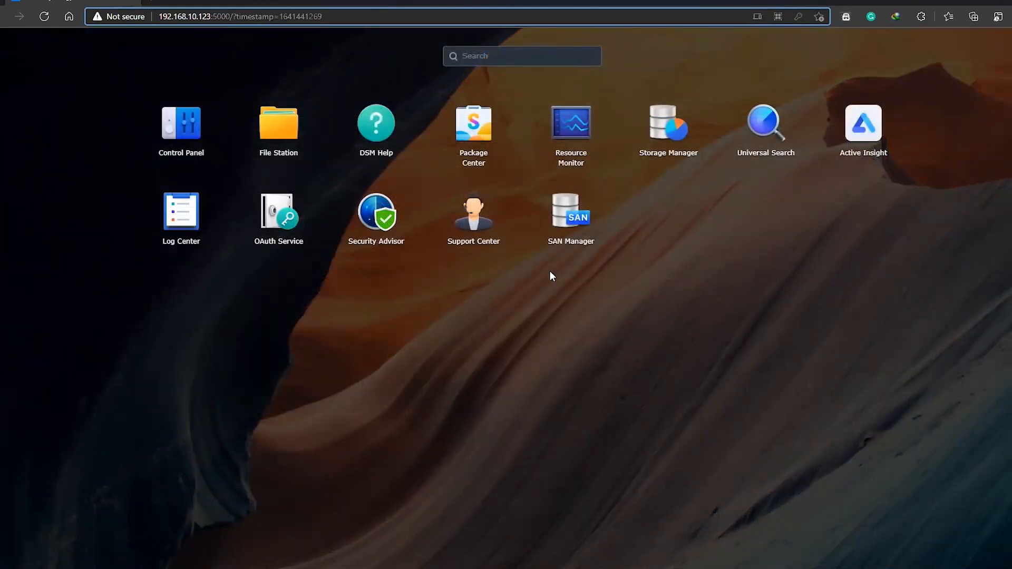
pyautogui.click(564, 221)
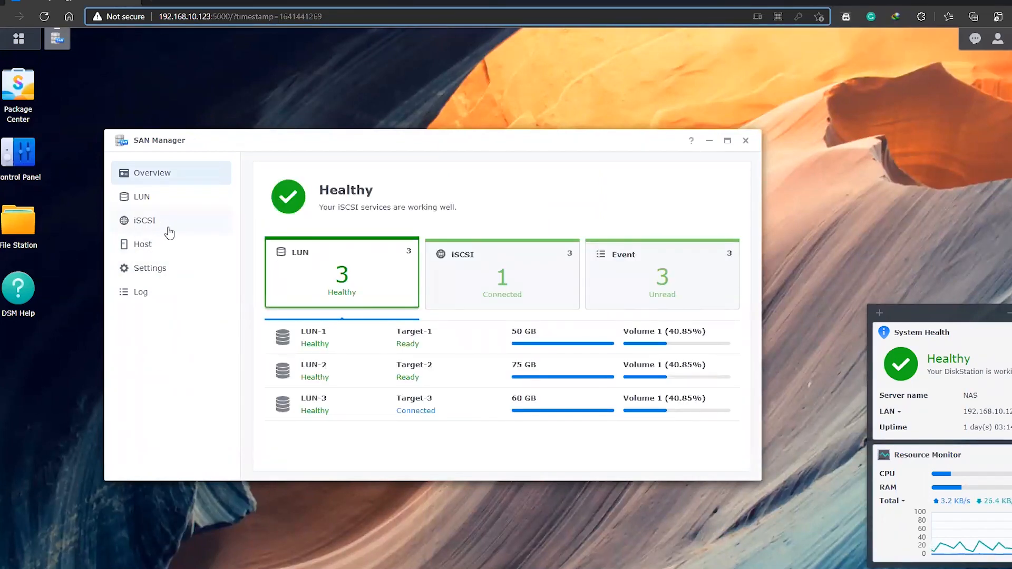
pyautogui.click(148, 230)
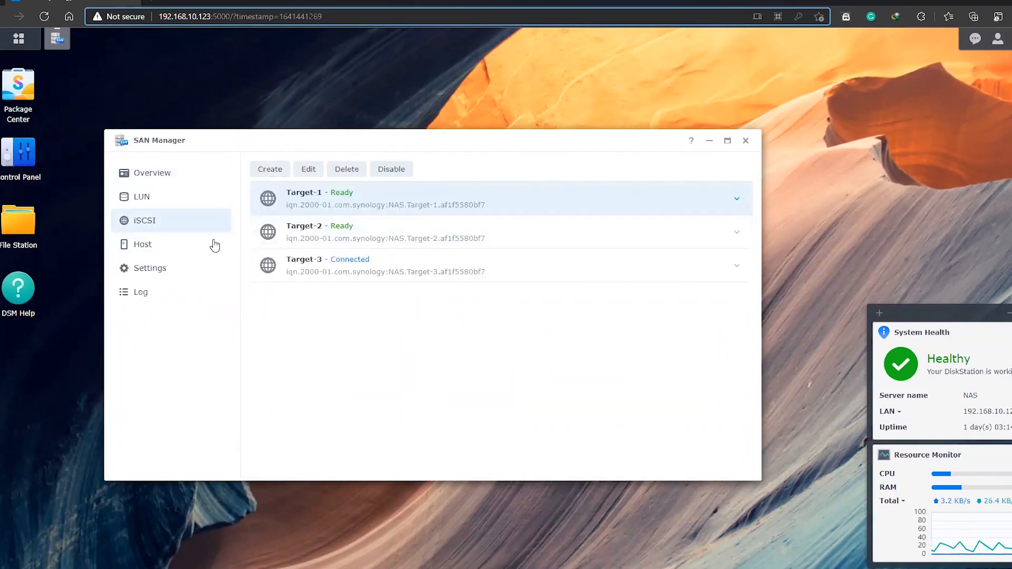
pyautogui.click(262, 168)
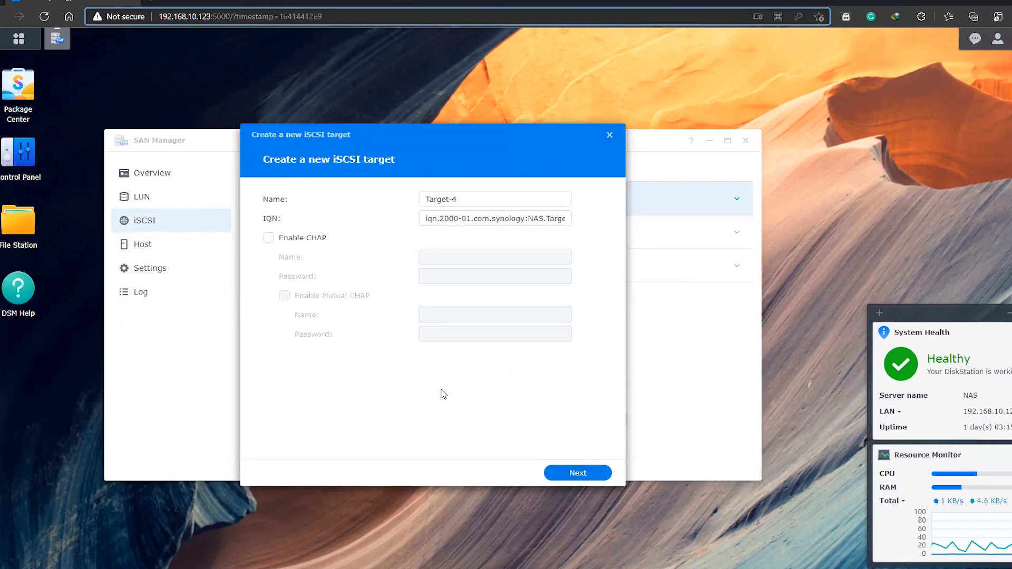
pyautogui.click(578, 473)
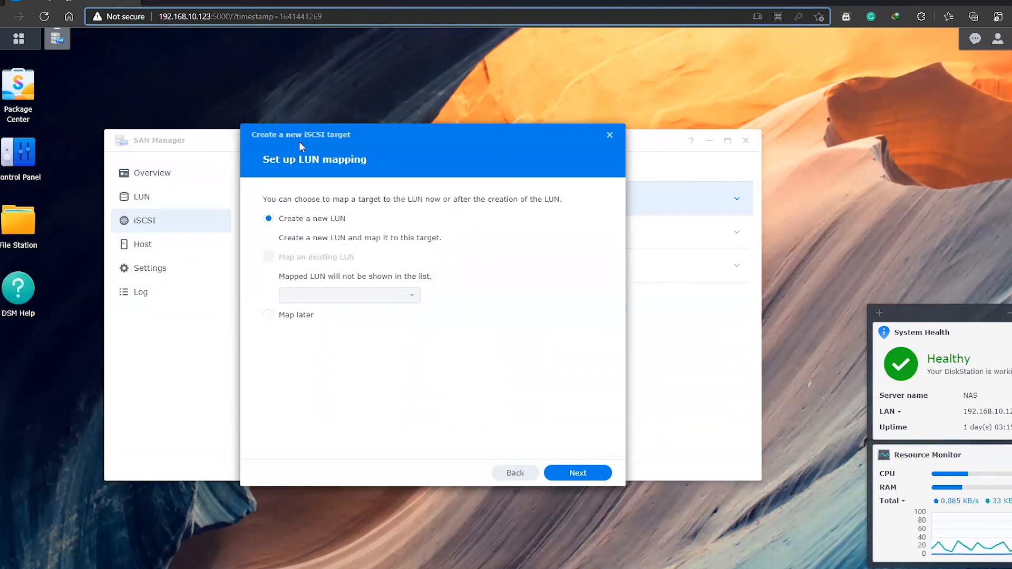
pyautogui.click(566, 478)
# Give LUN-4 the description Test, Thick Provisioning and a total capacity of 70 GB, and finish creating the target
pyautogui.click(416, 222)
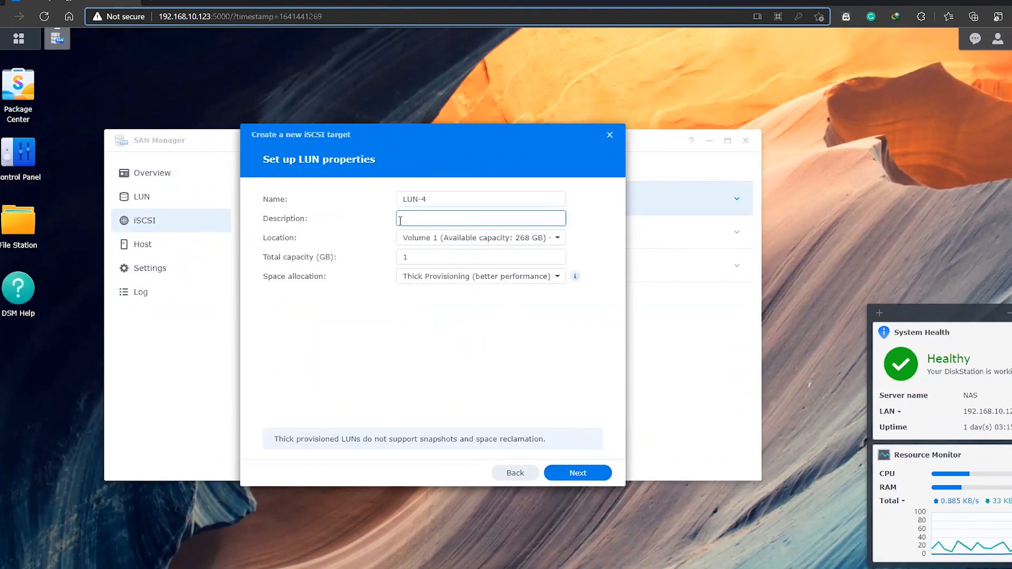
pyautogui.write('Test')
pyautogui.click(489, 285)
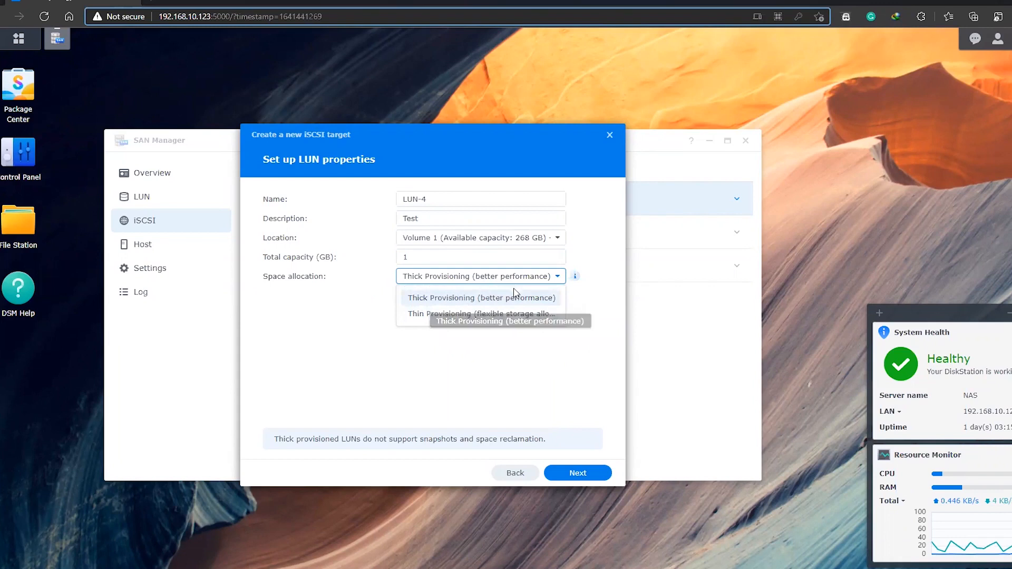
pyautogui.click(440, 299)
pyautogui.click(418, 256)
pyautogui.moveTo(418, 256); pyautogui.dragTo(377, 271)
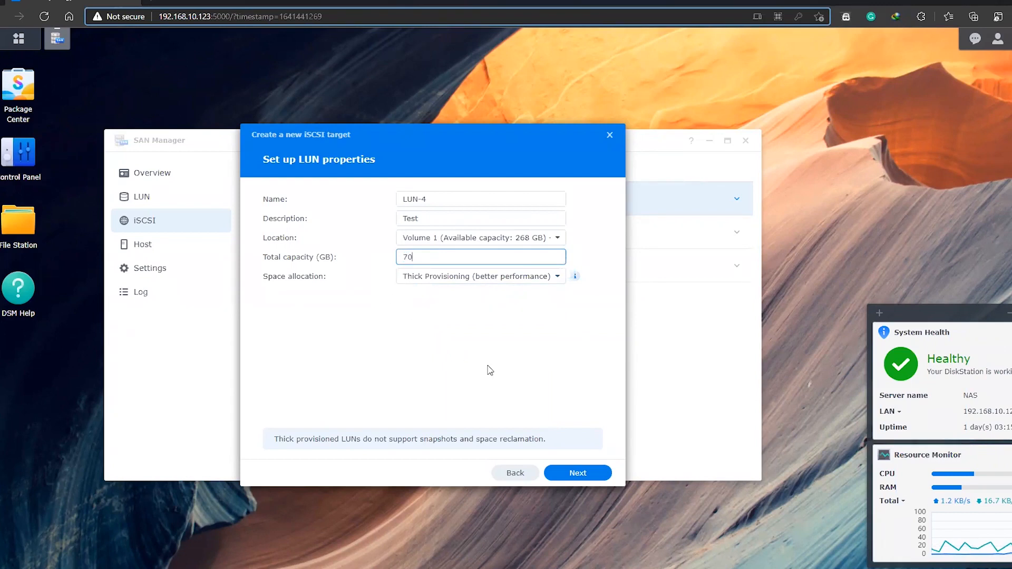
pyautogui.click(551, 473)
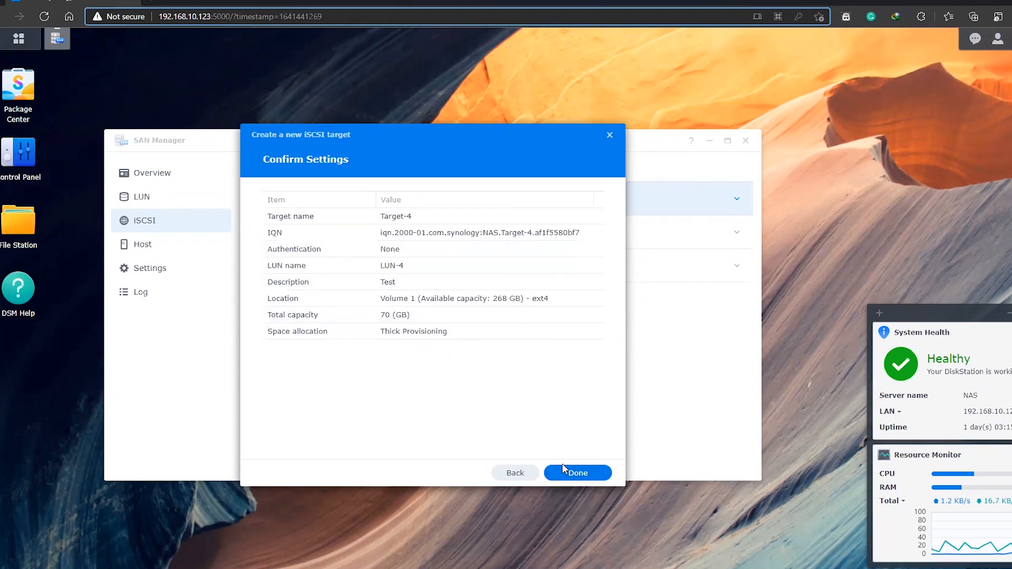
pyautogui.click(563, 465)
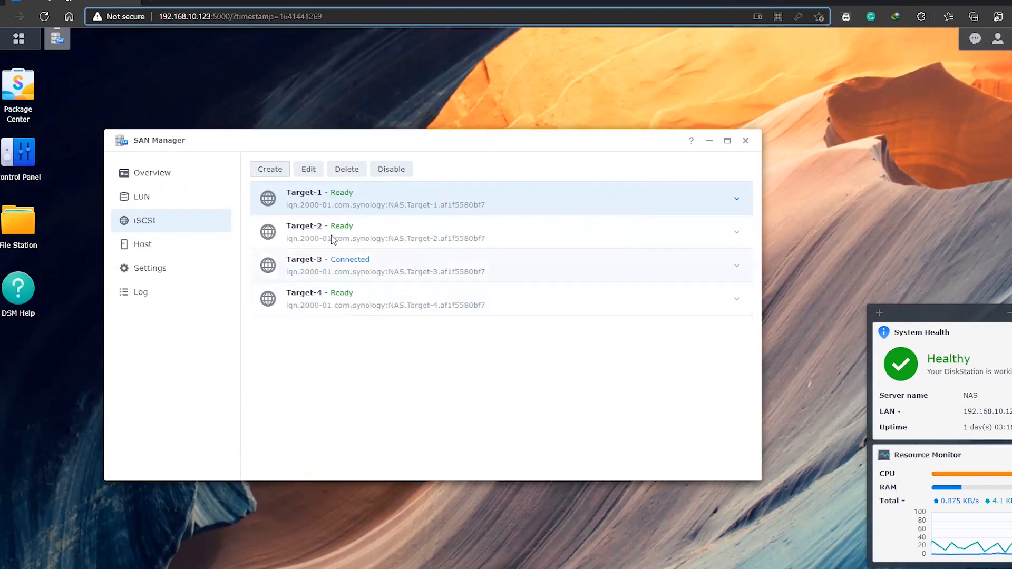
# Examine the details of Target-4, including its IQN, service status and mapped LUN
pyautogui.click(359, 299)
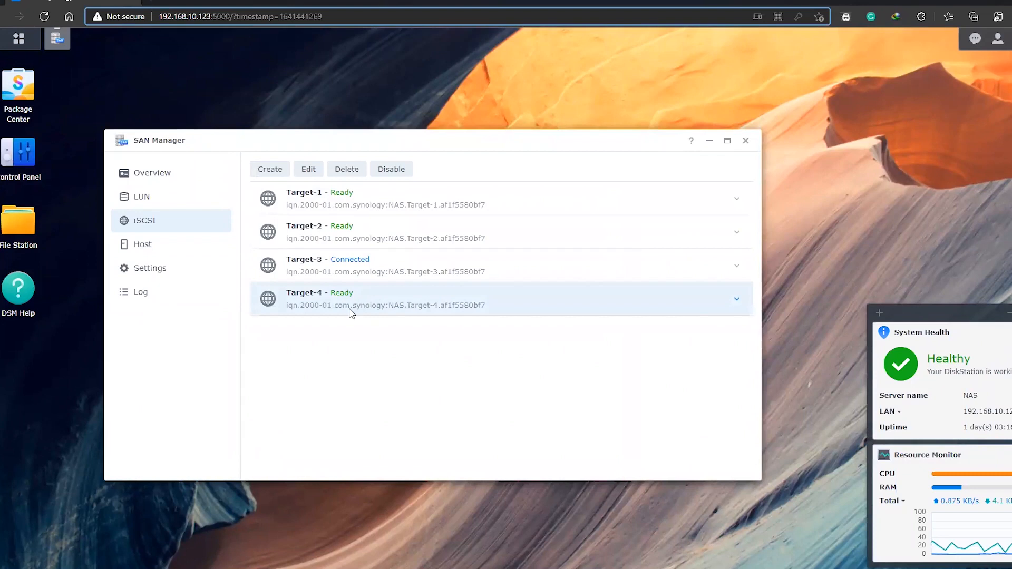
pyautogui.click(737, 300)
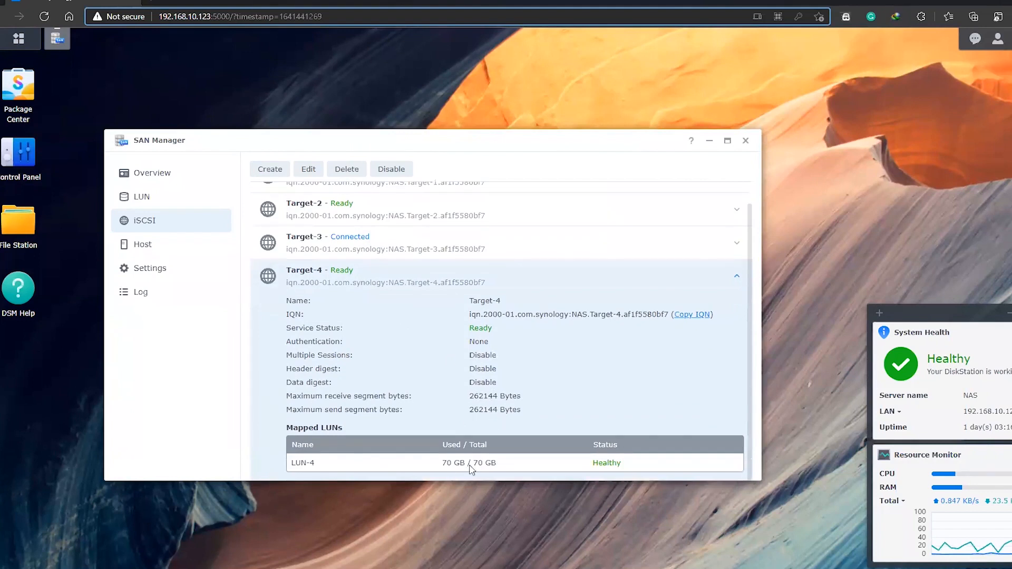
pyautogui.scroll(1, 471, 469)
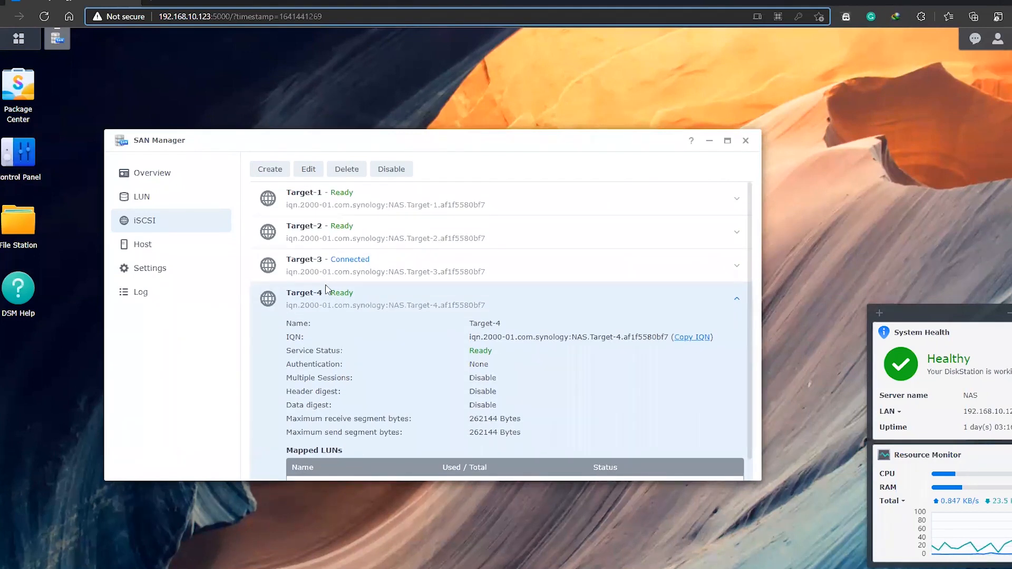
pyautogui.scroll(-1, 419, 374)
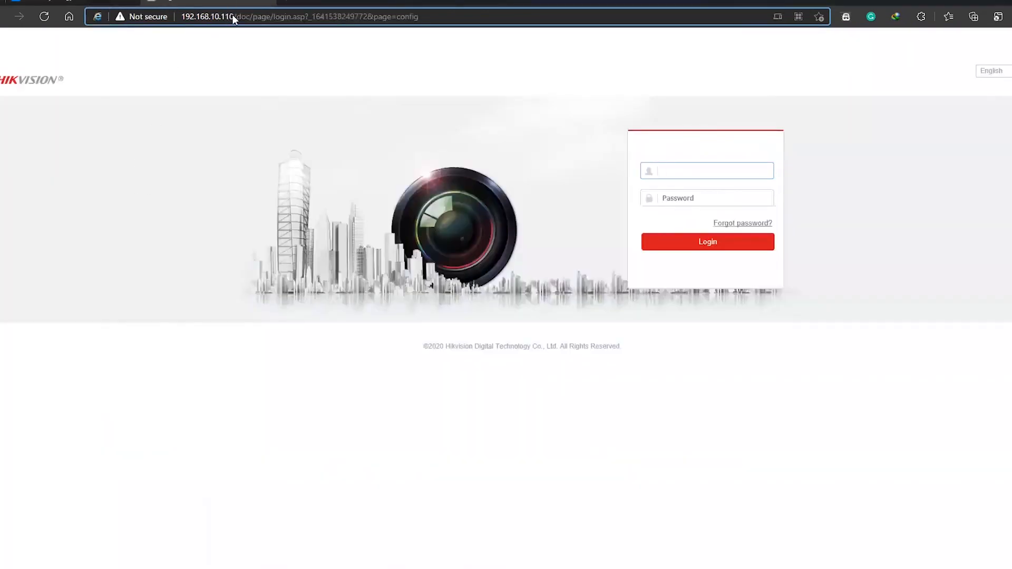
# Switch to the Hikvision NVR's login page at 192.168.10.110 and enter admin as the user name
pyautogui.click(235, 16)
pyautogui.moveTo(236, 17); pyautogui.dragTo(178, 19)
pyautogui.click(688, 170)
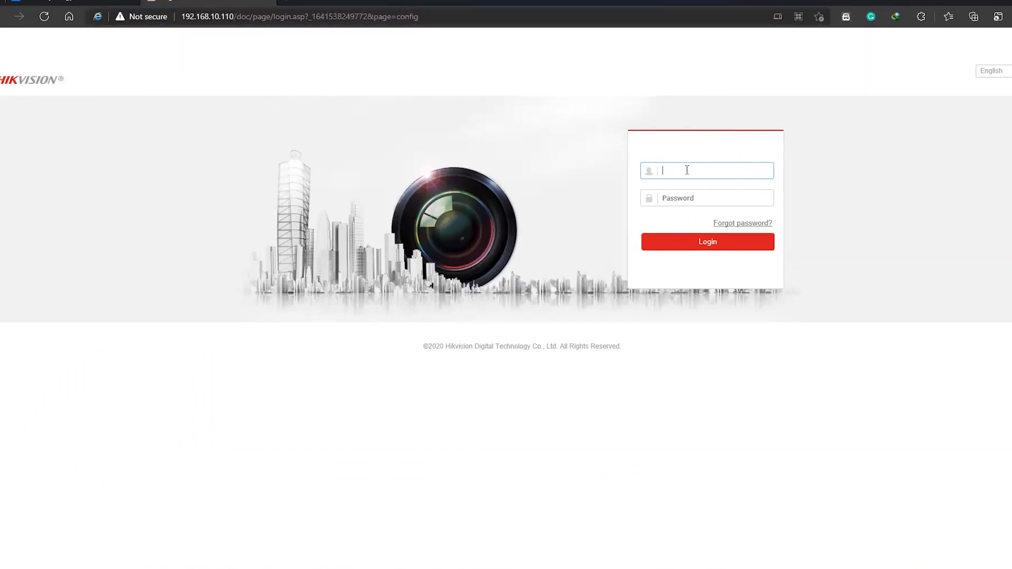
pyautogui.write('admin')
pyautogui.press('Tab')
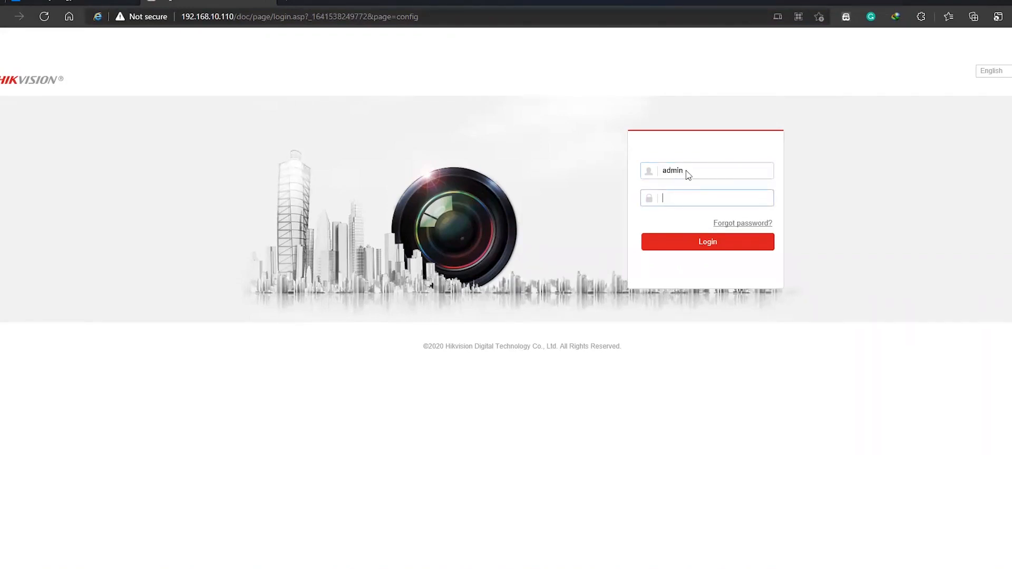
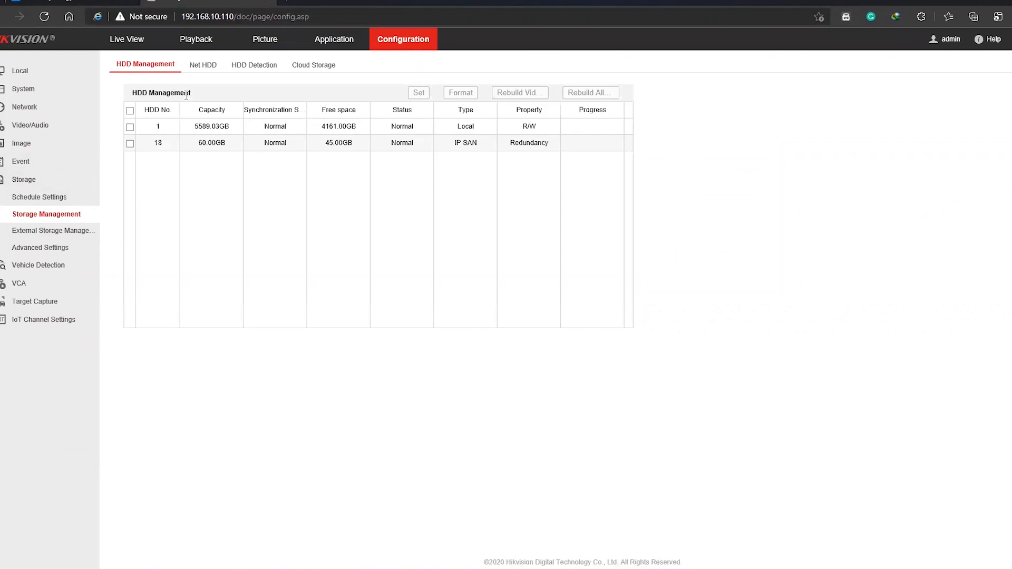
# Open the Net HDD list in the NVR's storage management and start a network disk search of type IP SAN
pyautogui.click(17, 182)
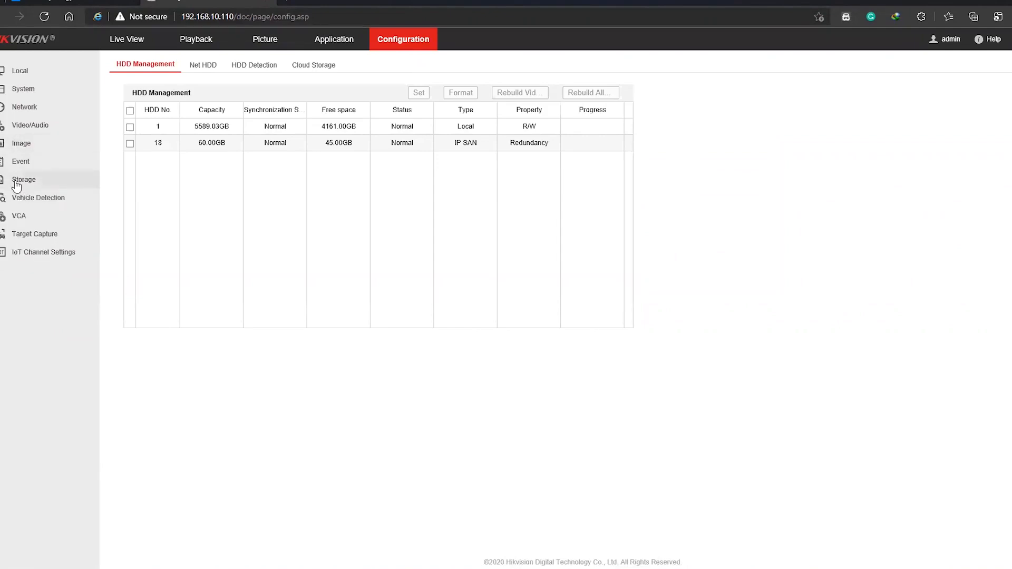
pyautogui.click(17, 181)
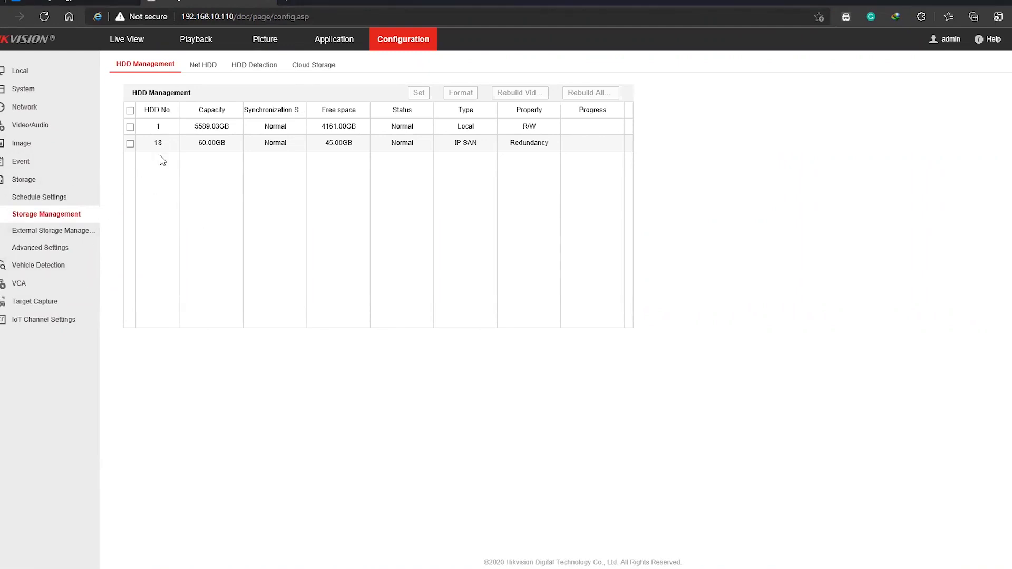
pyautogui.click(200, 76)
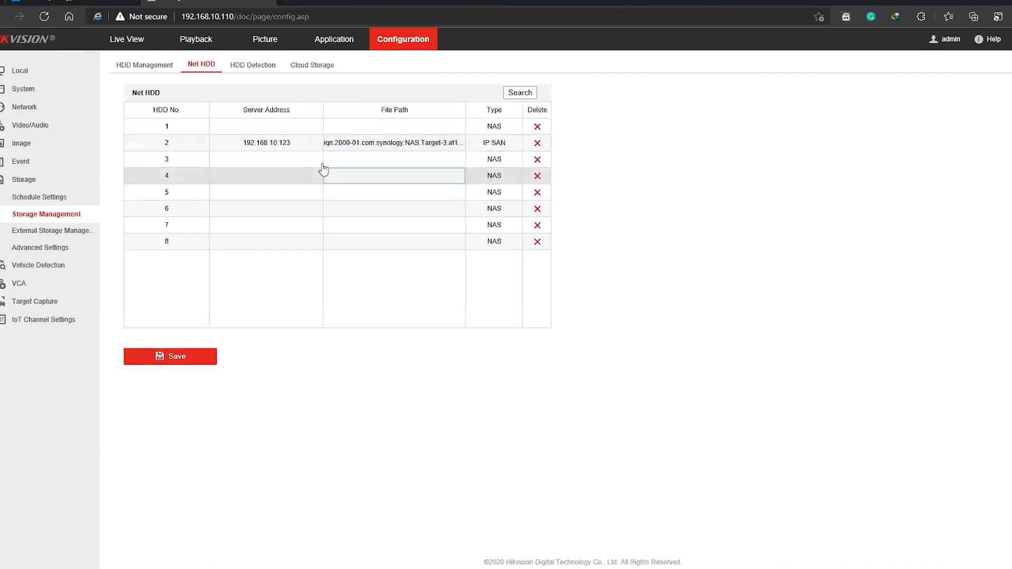
pyautogui.click(84, 5)
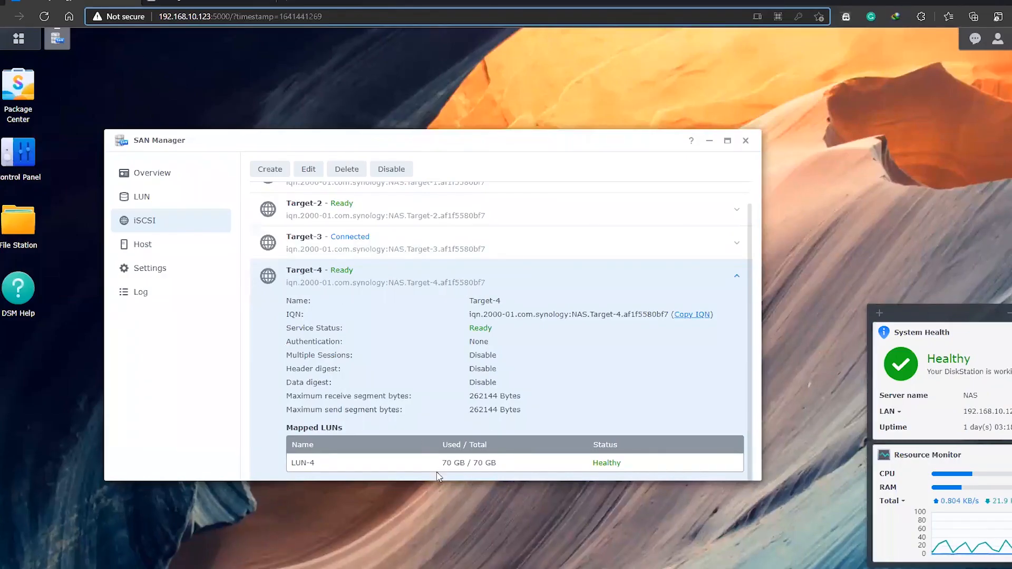
pyautogui.click(209, 3)
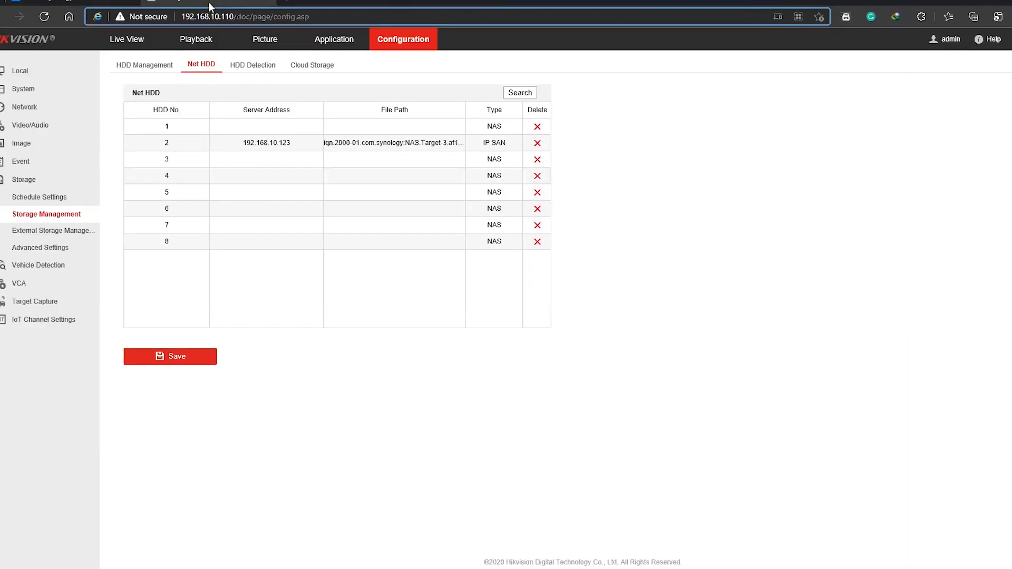
pyautogui.click(519, 93)
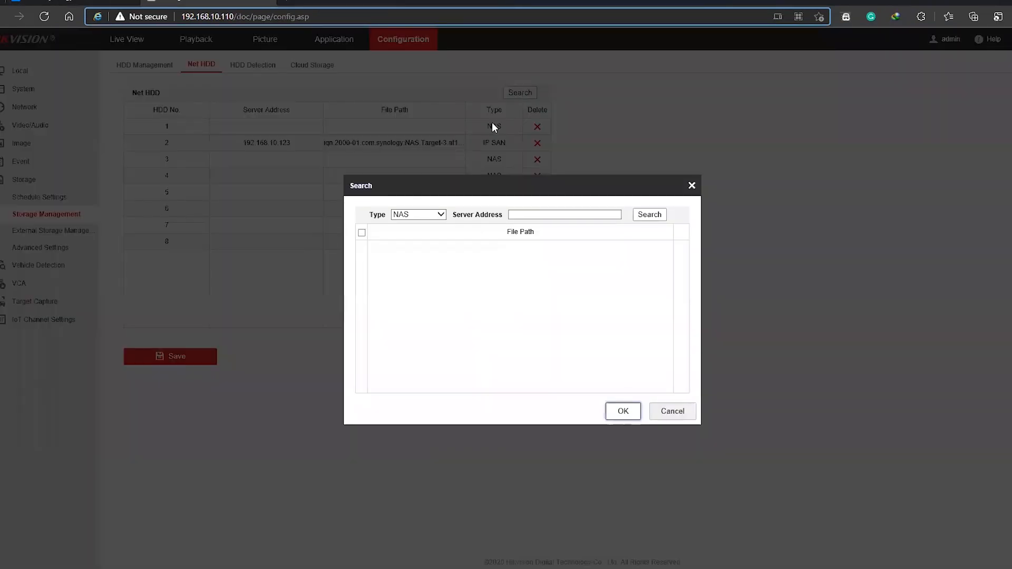
pyautogui.click(433, 217)
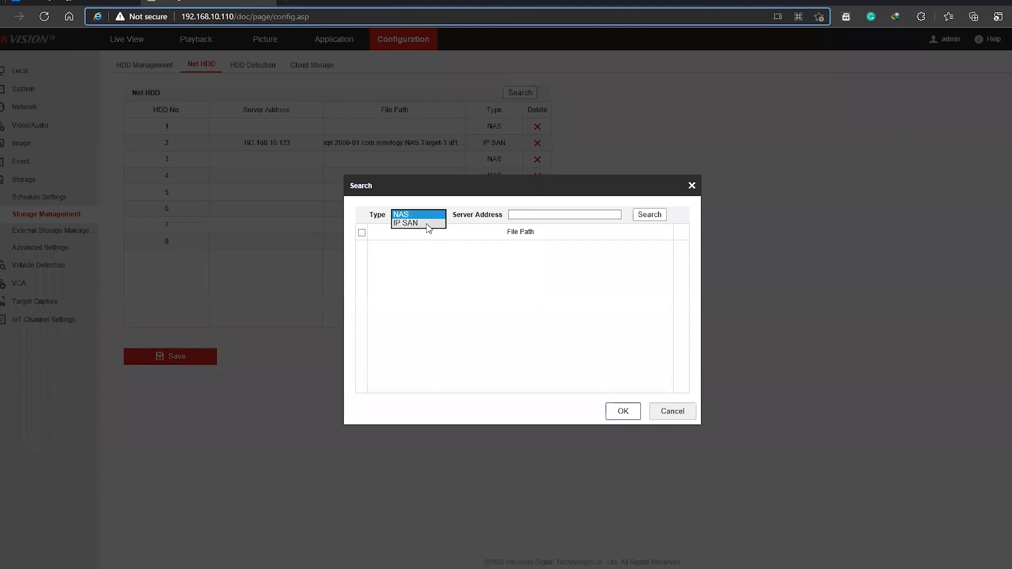
pyautogui.click(409, 225)
pyautogui.click(518, 216)
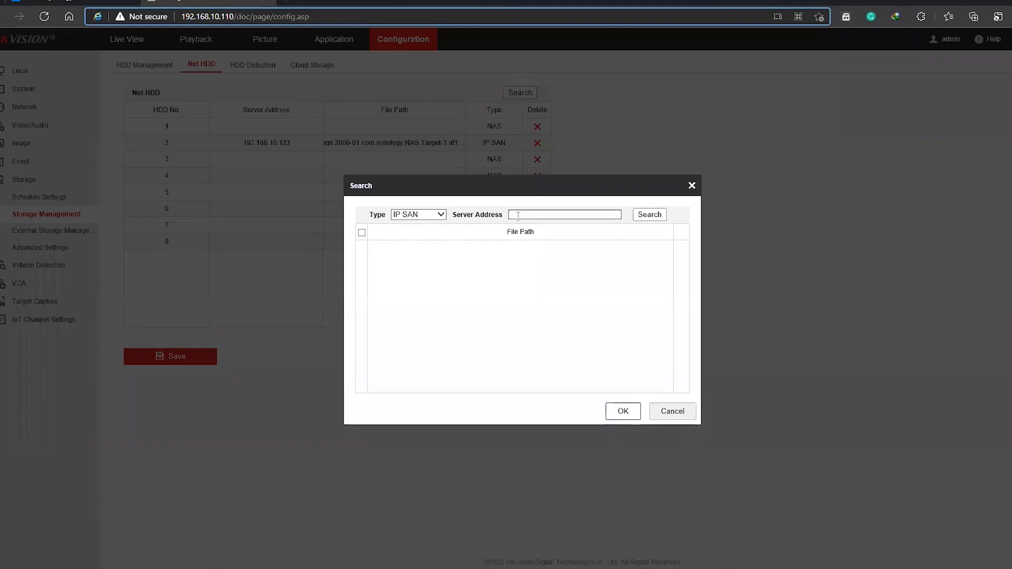
# Copy the NAS's IP address from its web page, enter 192.168.10.123 as the server address, and search for its targets
pyautogui.click(82, 4)
pyautogui.doubleClick(211, 16)
pyautogui.rightClick(180, 18)
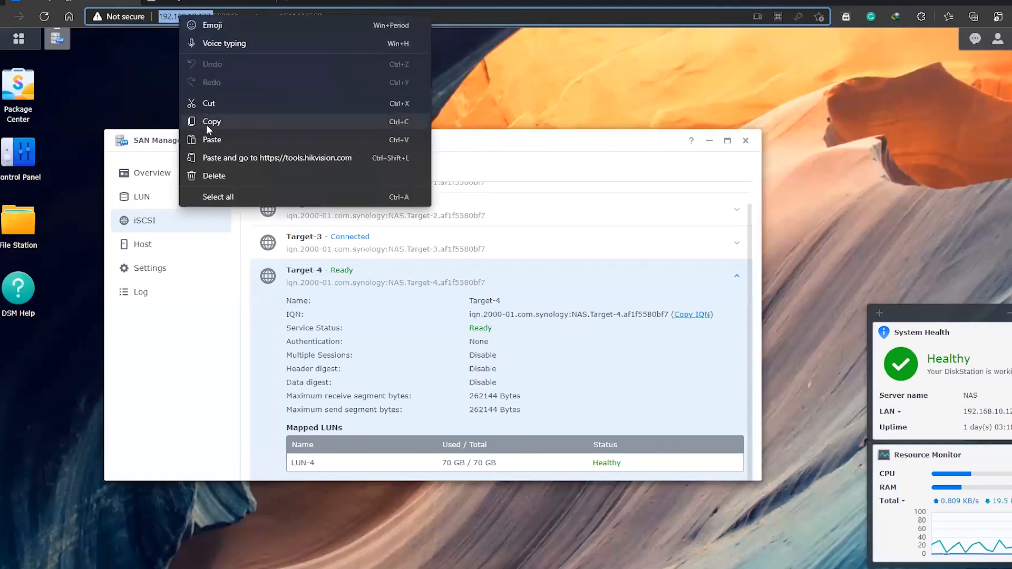
pyautogui.click(211, 122)
pyautogui.click(242, 4)
pyautogui.rightClick(536, 216)
pyautogui.click(577, 268)
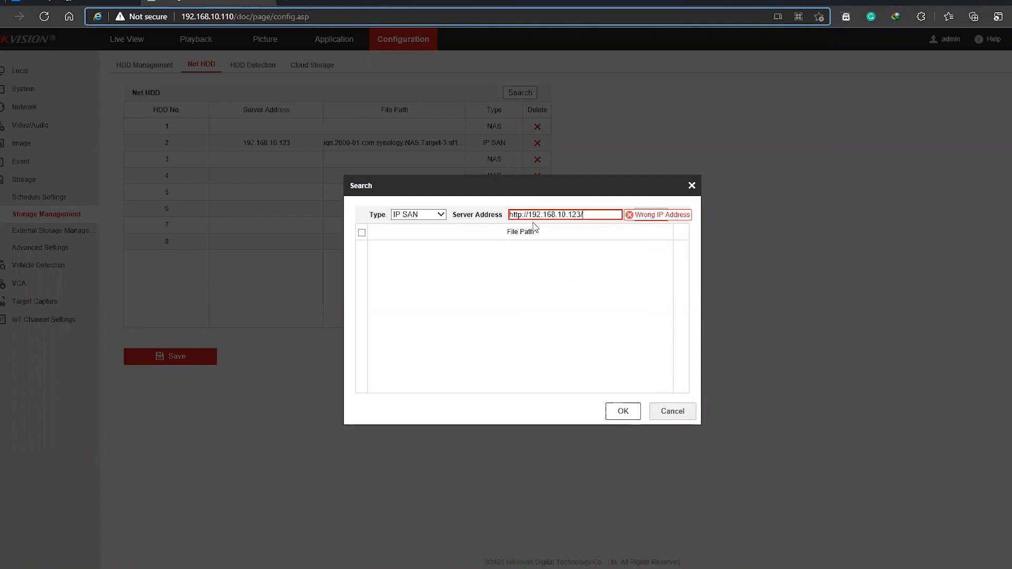
pyautogui.moveTo(528, 215); pyautogui.dragTo(484, 217)
pyautogui.press('BackSpace')
pyautogui.click(590, 216)
pyautogui.press('BackSpace')
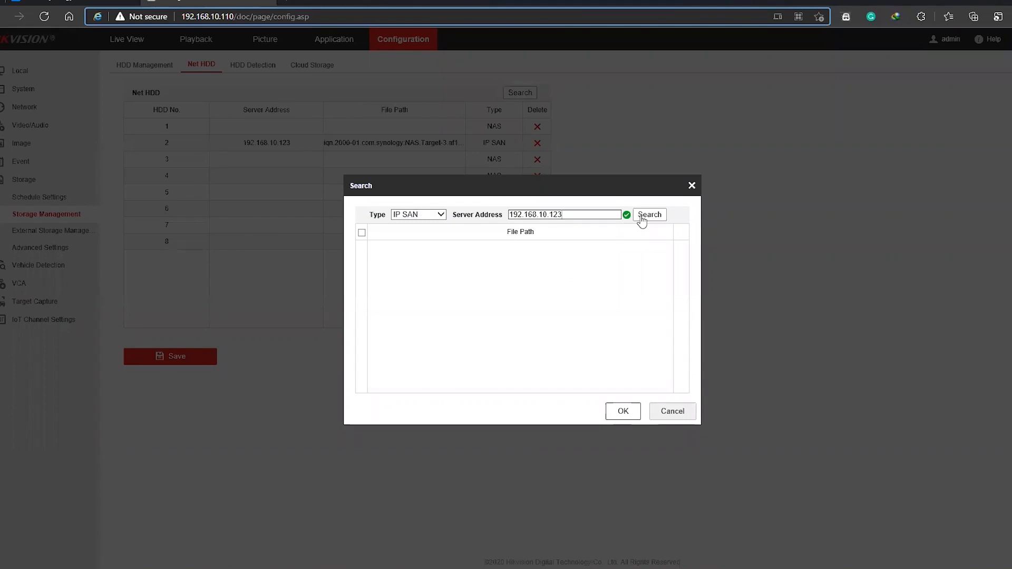
pyautogui.click(642, 220)
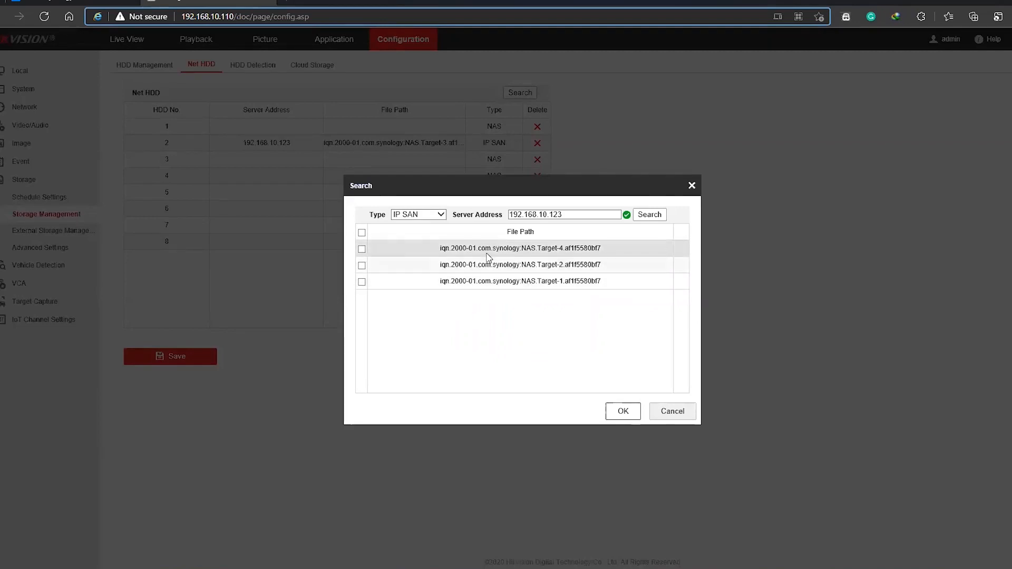
# Compare the found IP SAN targets with the iSCSI target list on the NAS and examine Target-3's details
pyautogui.click(68, 5)
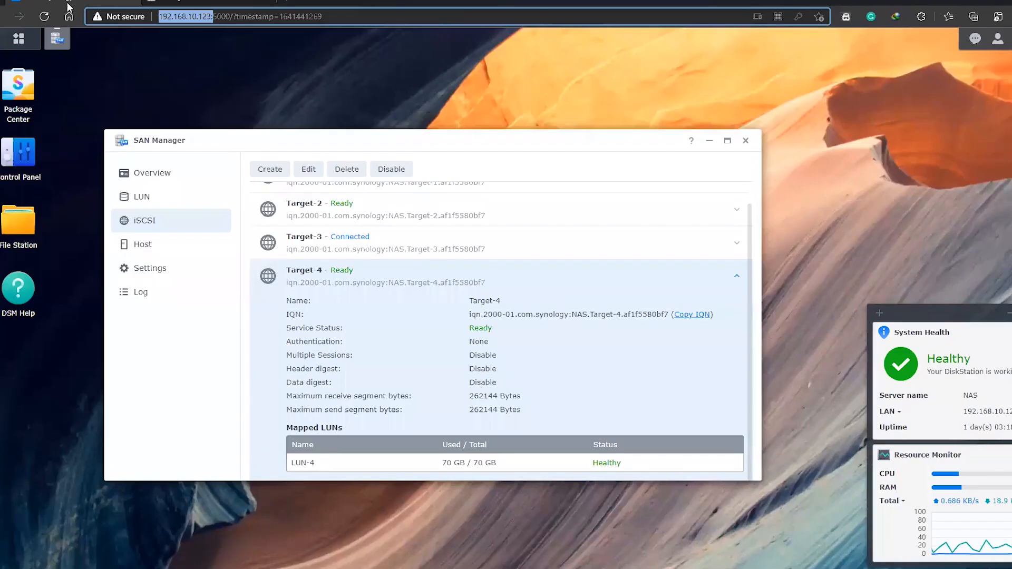
pyautogui.scroll(1, 383, 276)
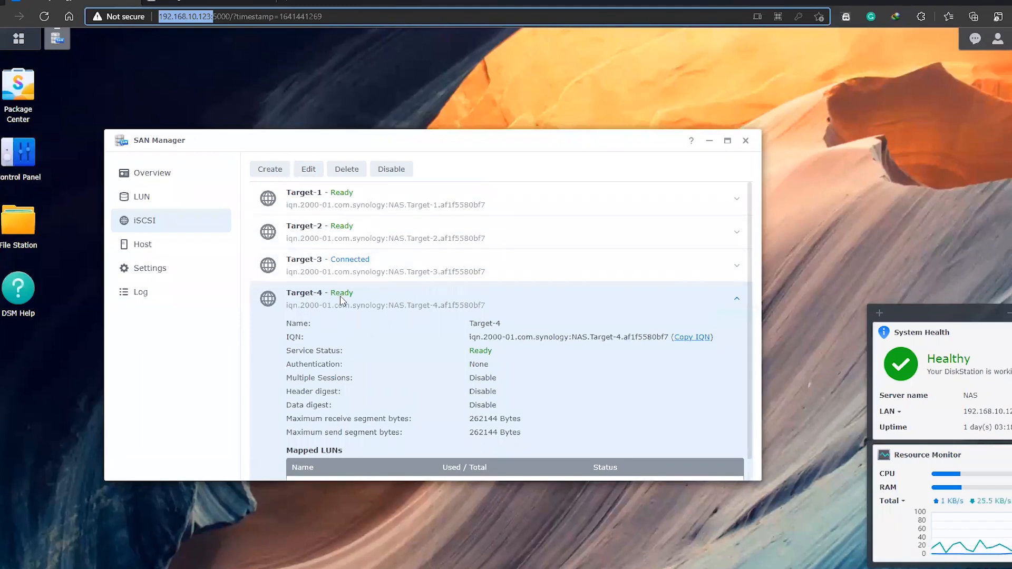
pyautogui.click(196, 3)
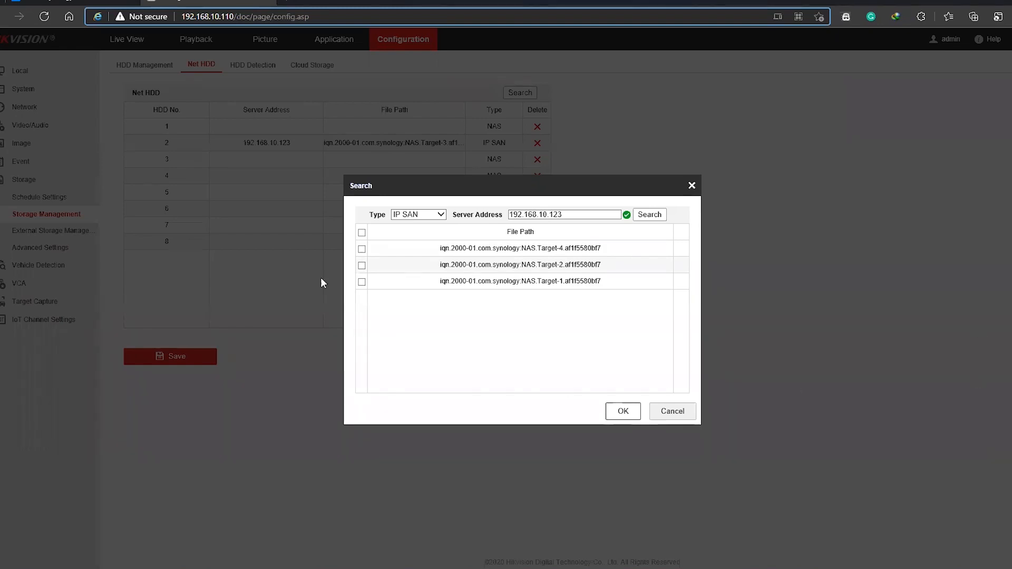
pyautogui.click(51, 1)
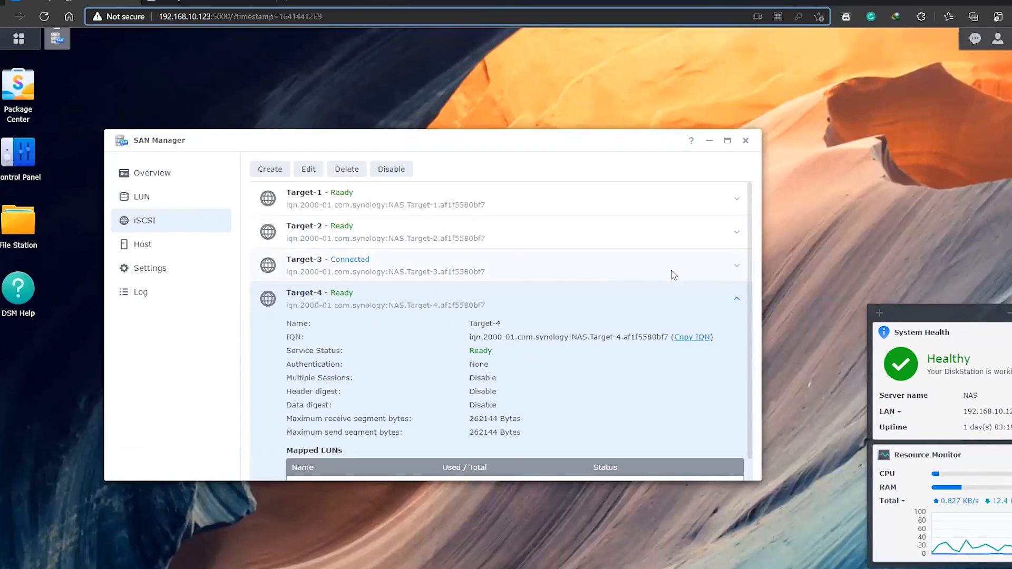
pyautogui.click(735, 266)
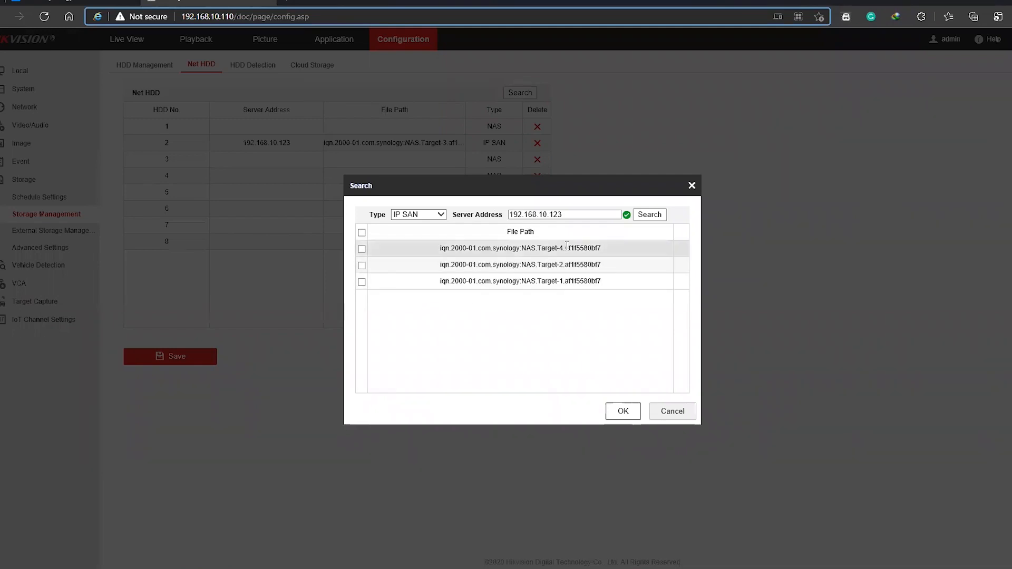
# Add the Target-4 file path to the NVR's Net HDD list and save the list
pyautogui.click(362, 249)
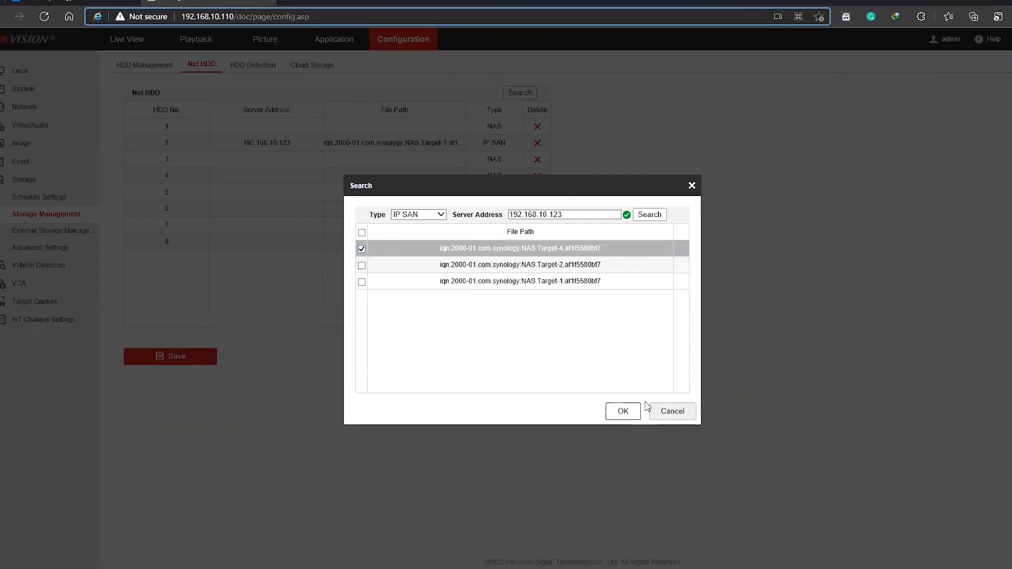
pyautogui.click(620, 416)
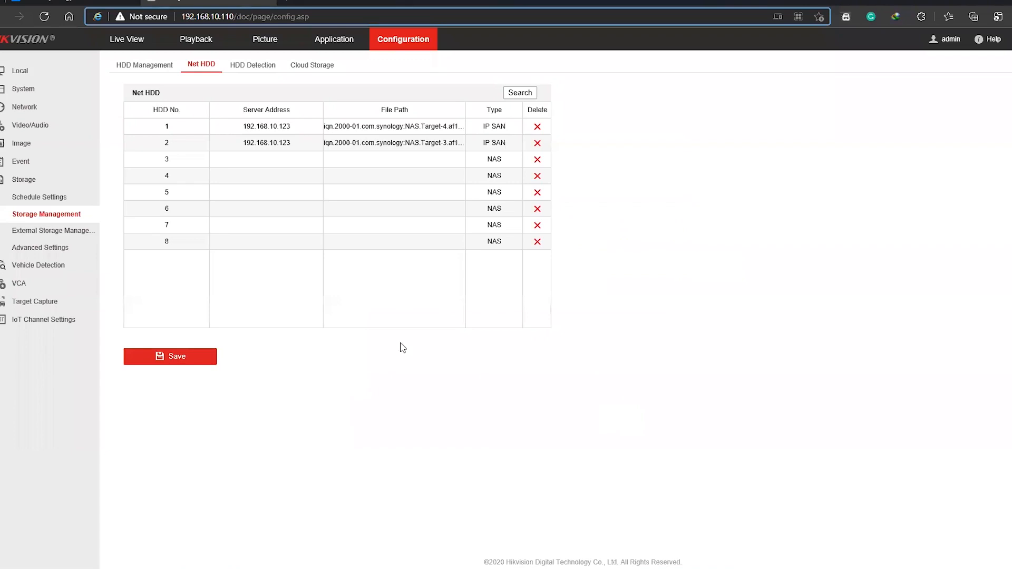
pyautogui.click(183, 363)
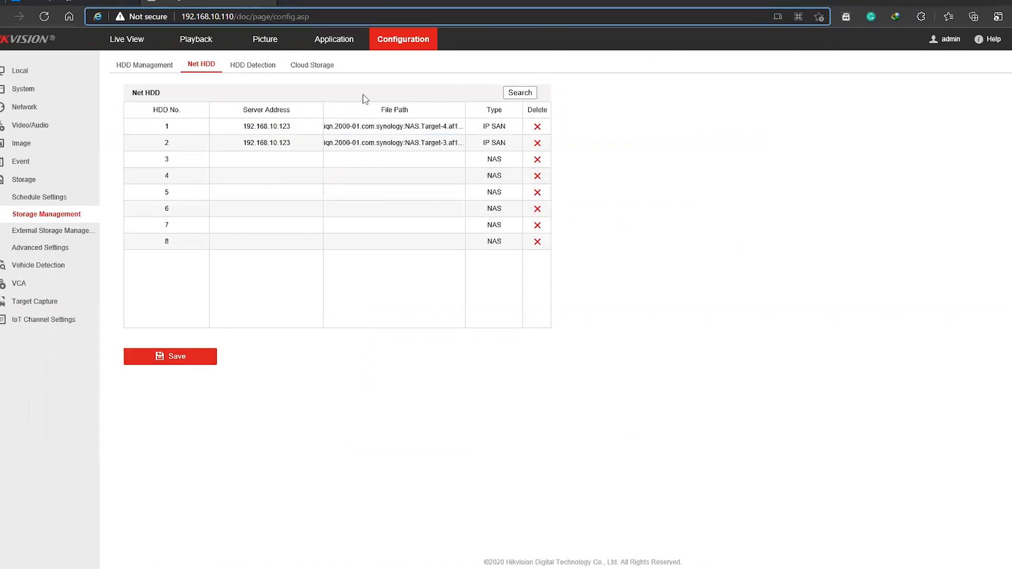
pyautogui.click(334, 160)
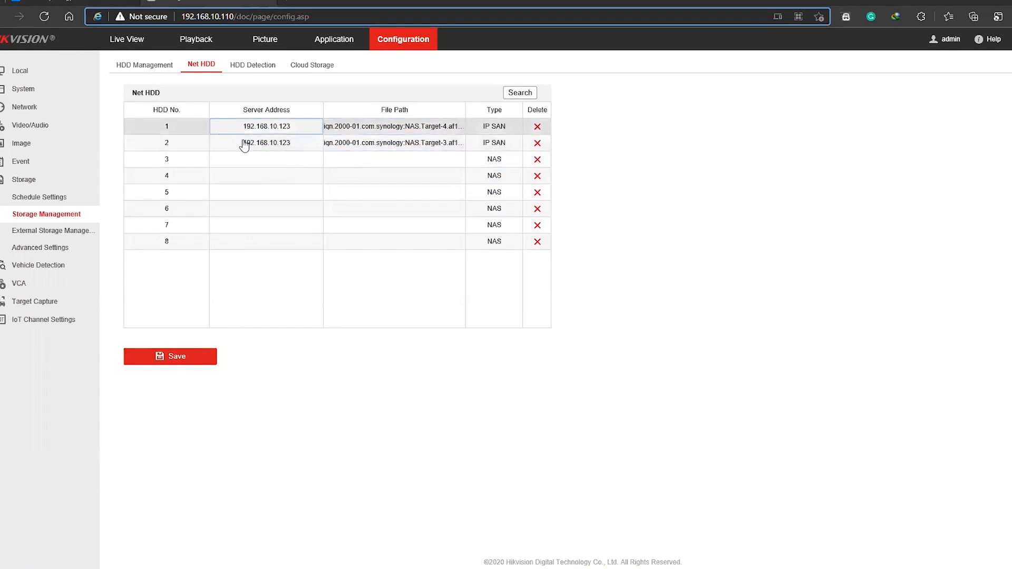
# Format the new 70 GB IP SAN disk, HDD 17, in the NVR's HDD management
pyautogui.click(132, 69)
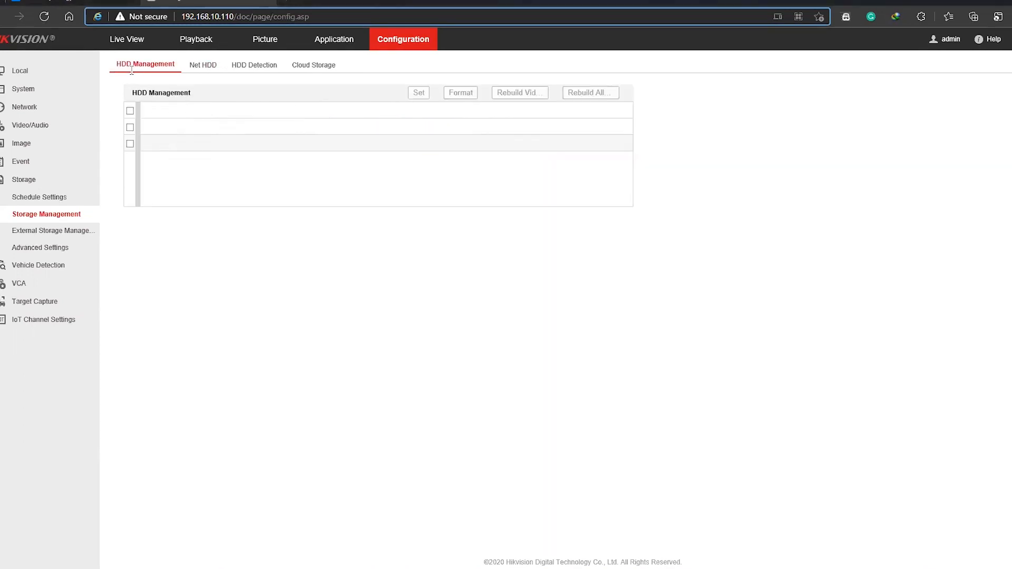
pyautogui.moveTo(200, 143); pyautogui.dragTo(416, 139)
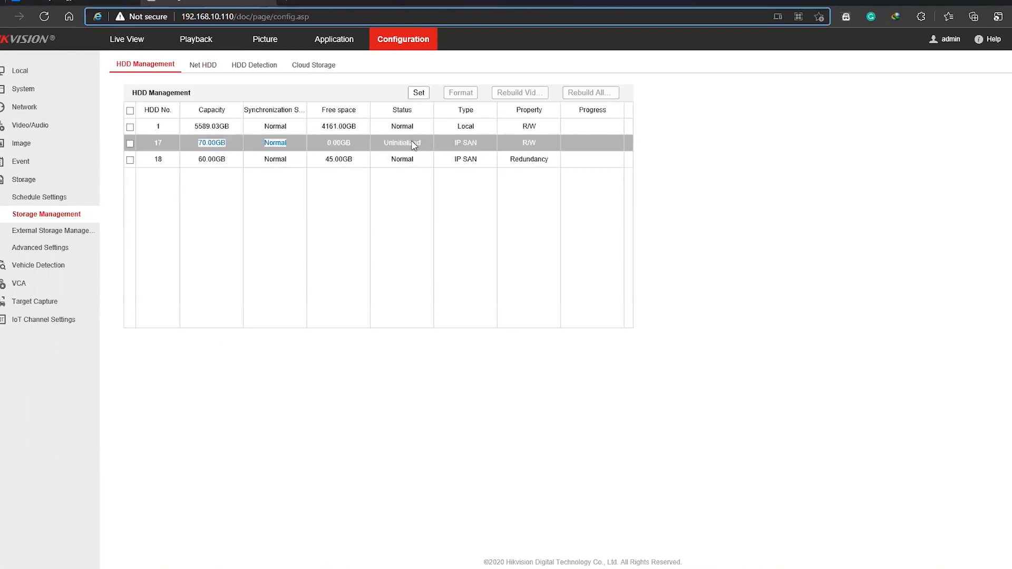
pyautogui.doubleClick(412, 143)
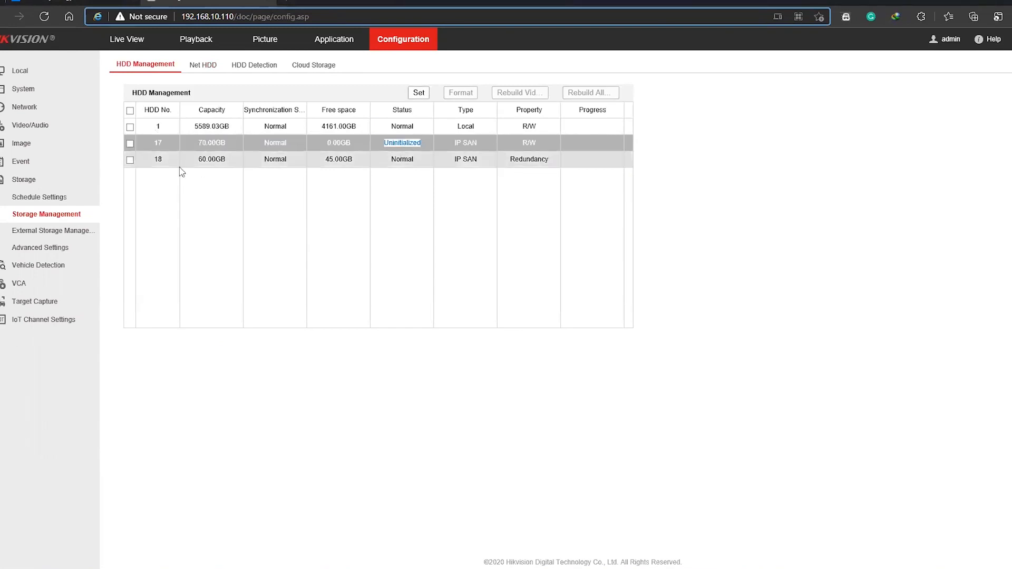
pyautogui.click(130, 144)
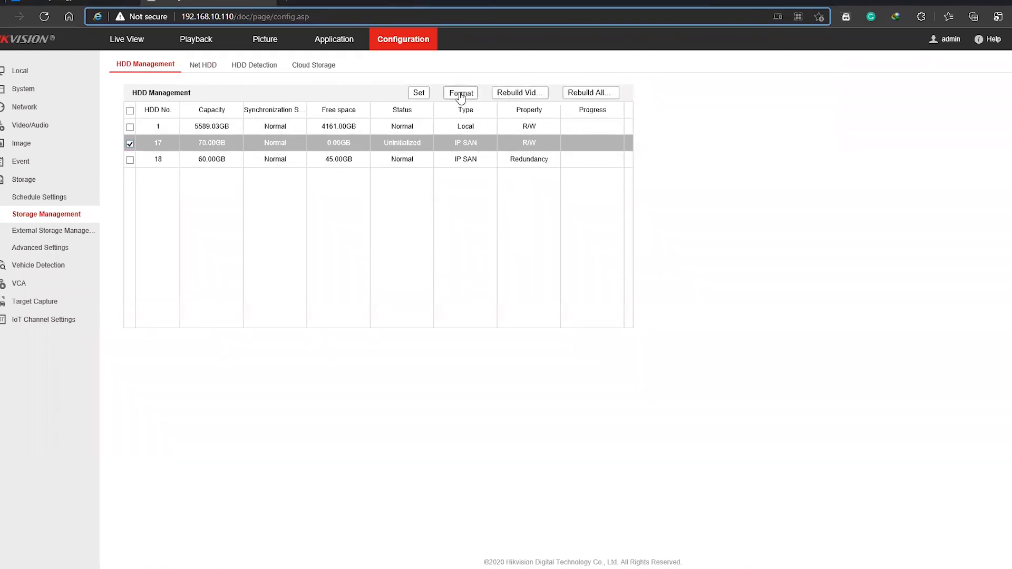
pyautogui.click(460, 95)
pyautogui.click(527, 341)
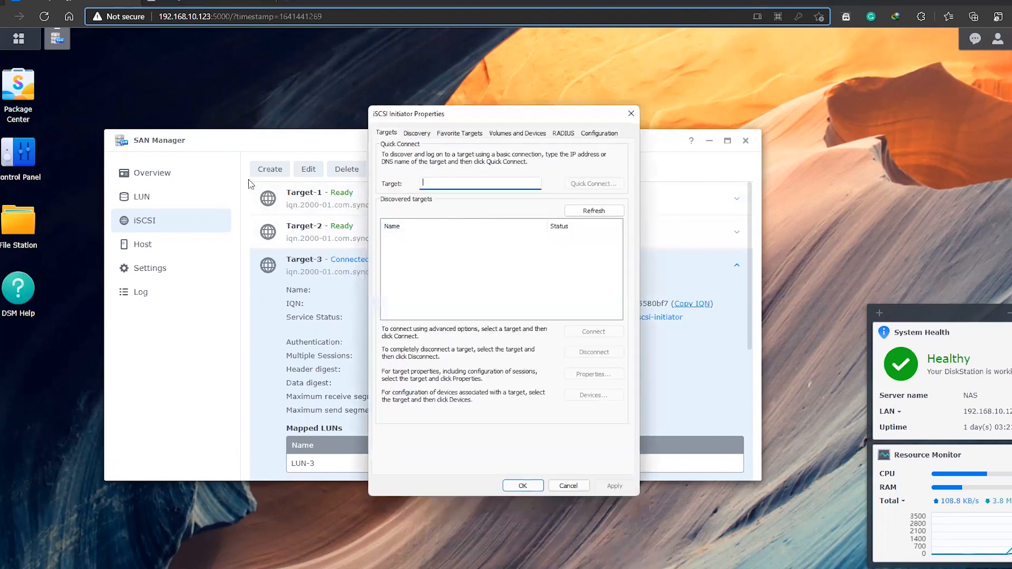
# Return to the NVR's Net HDD list and delete the Target-3 entry in row 2
pyautogui.click(192, 14)
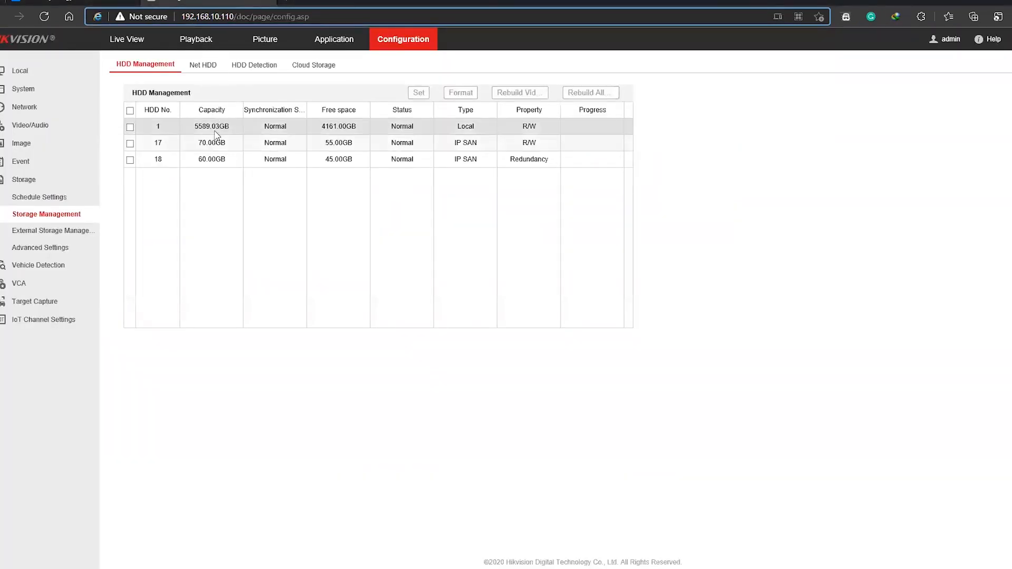
pyautogui.click(196, 67)
pyautogui.click(347, 145)
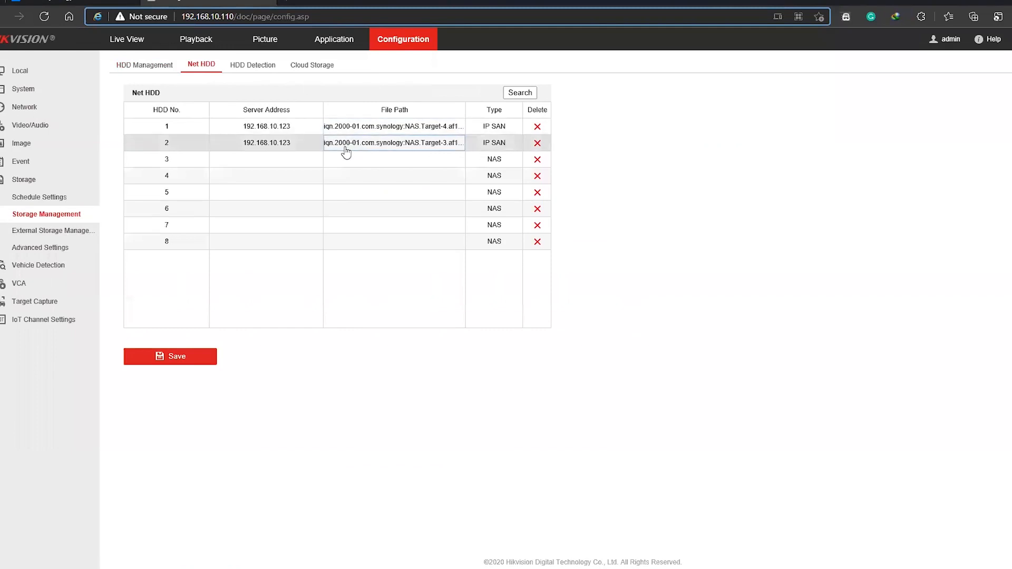
pyautogui.click(295, 142)
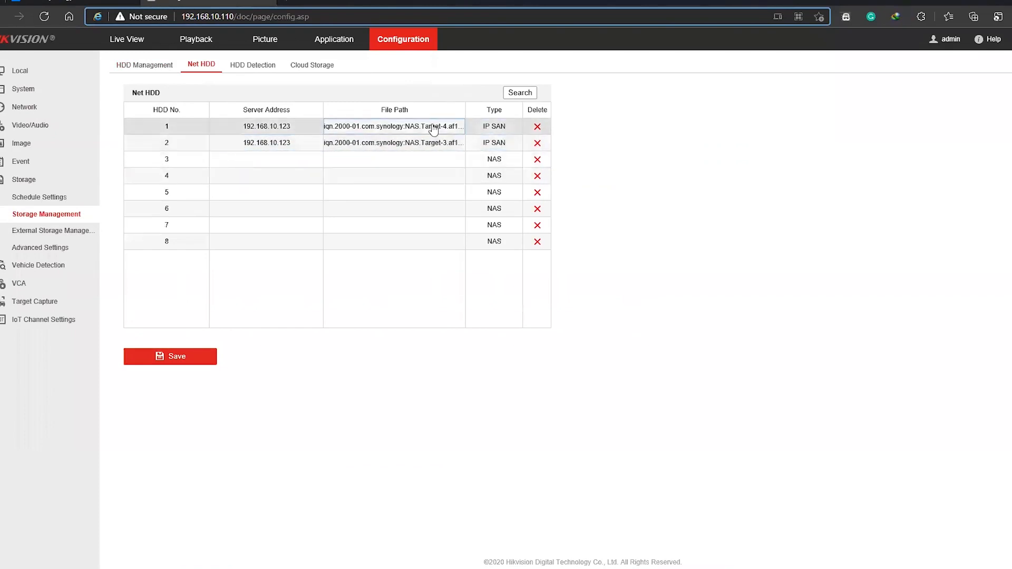
pyautogui.click(537, 143)
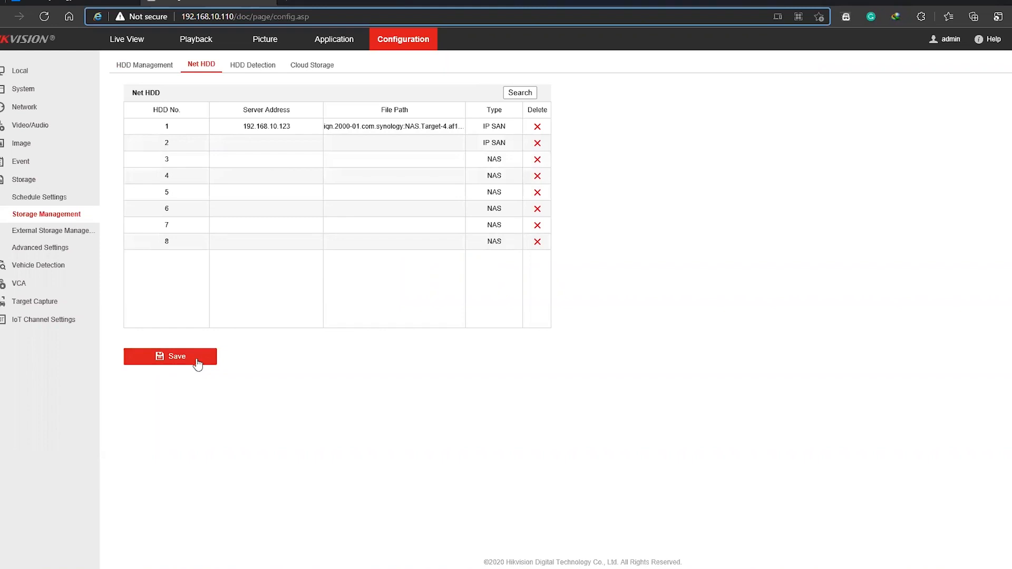
pyautogui.click(394, 144)
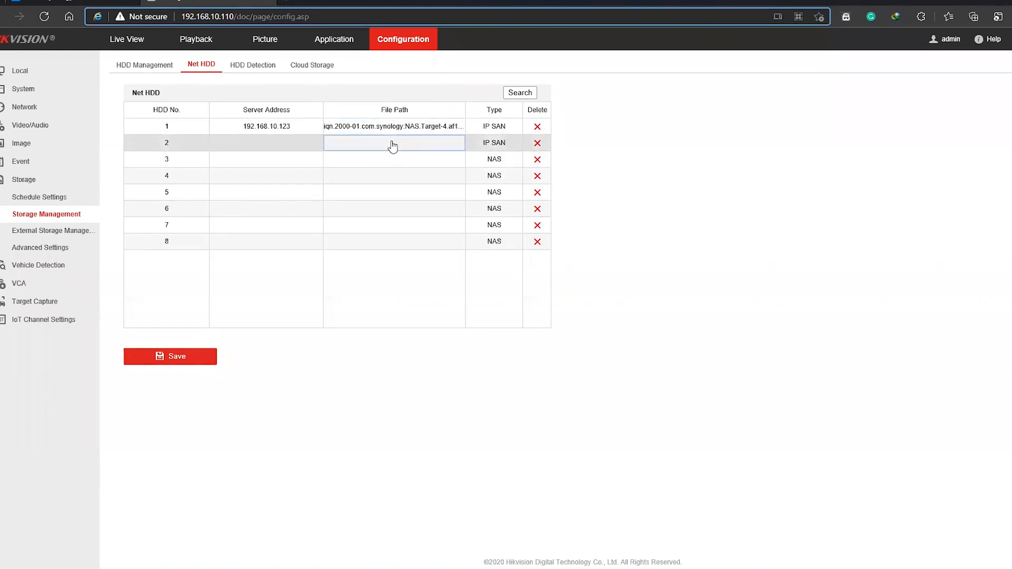
pyautogui.click(406, 161)
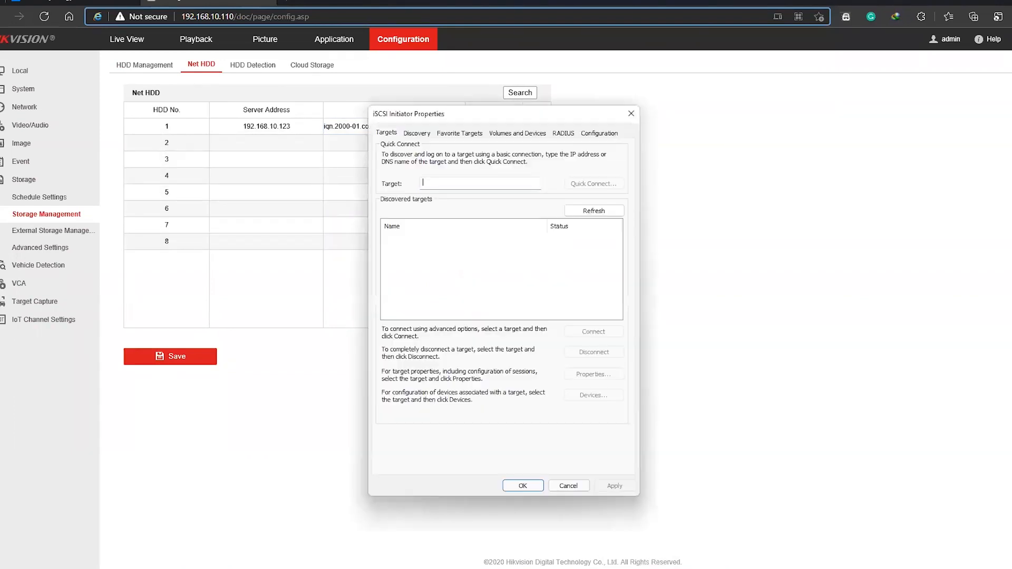
# Discover the NAS's iSCSI targets by running Quick Connect with the NAS address in iSCSI Initiator
pyautogui.moveTo(448, 120); pyautogui.dragTo(430, 174)
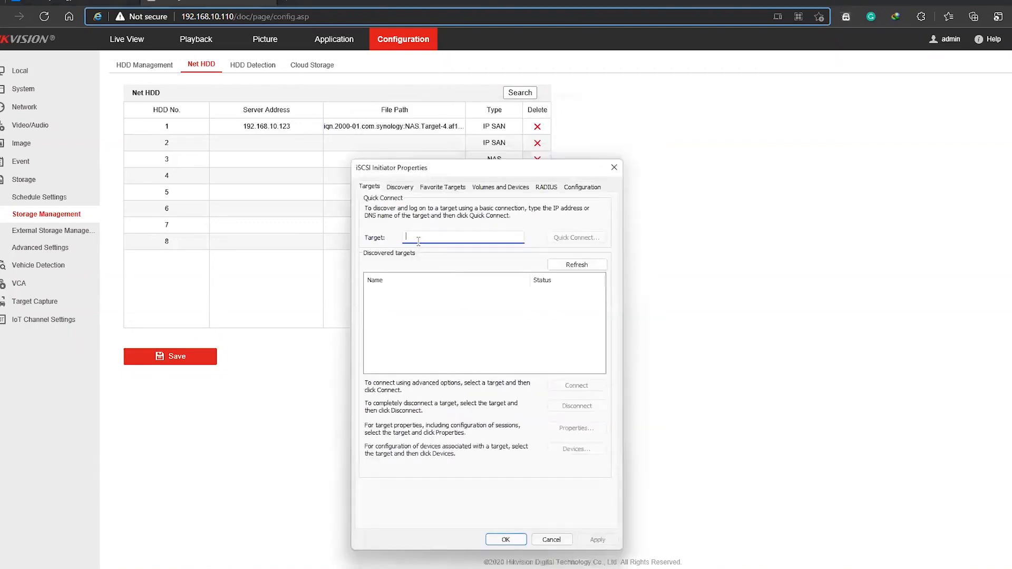
pyautogui.write('http://192.168.10.123/')
pyautogui.moveTo(424, 235); pyautogui.dragTo(327, 248)
pyautogui.write('\\')
pyautogui.press('BackSpace')
pyautogui.click(473, 236)
pyautogui.press('BackSpace')
pyautogui.click(558, 238)
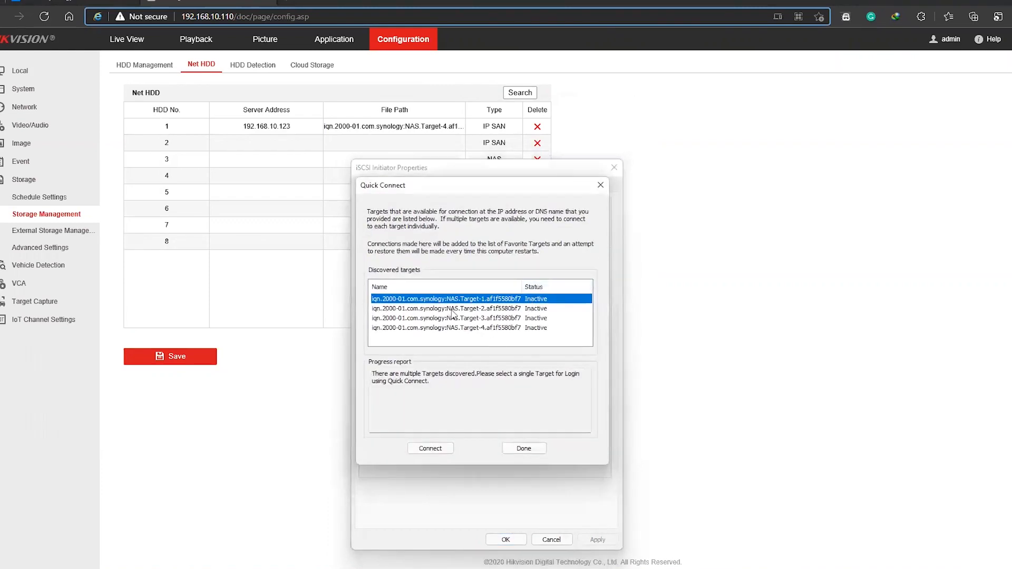
# Try to connect to Target-4 from the discovered targets in Quick Connect
pyautogui.click(446, 319)
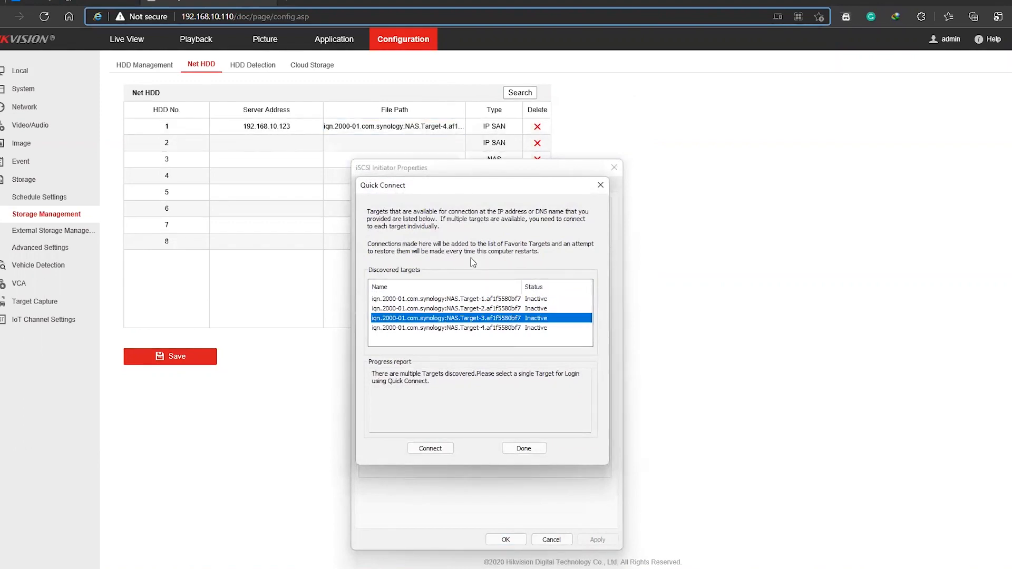
pyautogui.click(473, 329)
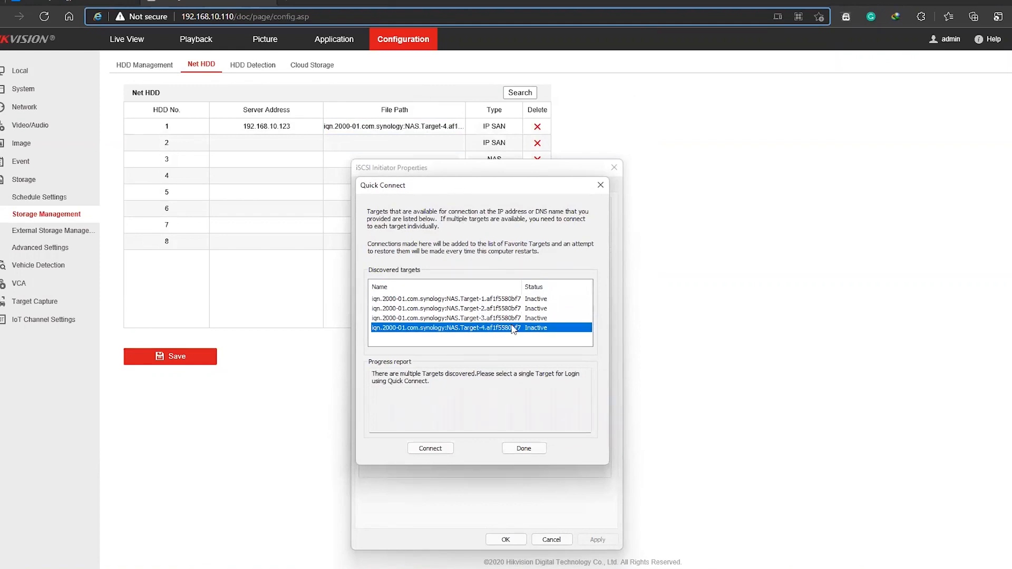
pyautogui.click(430, 448)
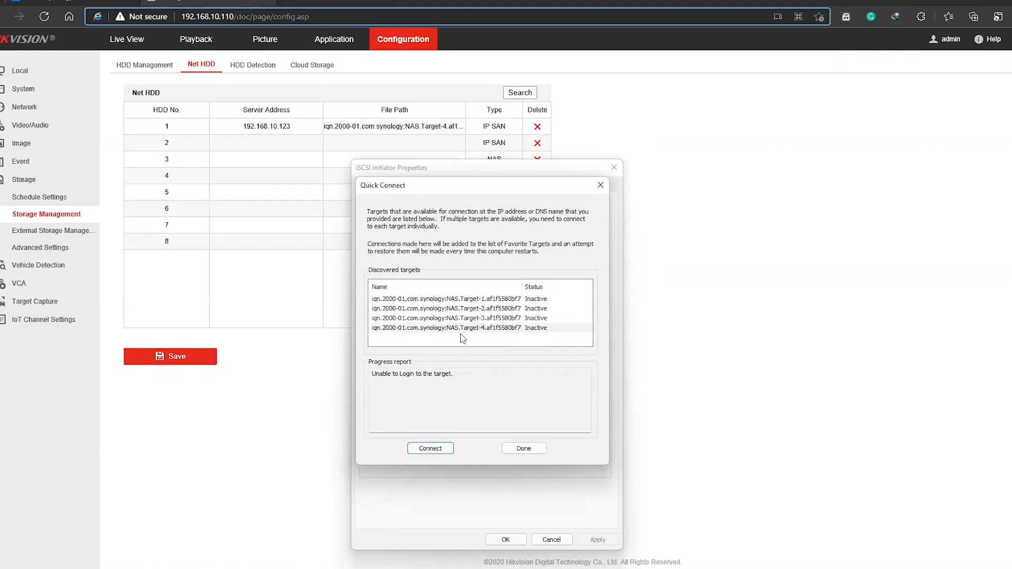
# Connect to Target-1 from the discovered targets and finish Quick Connect
pyautogui.click(464, 319)
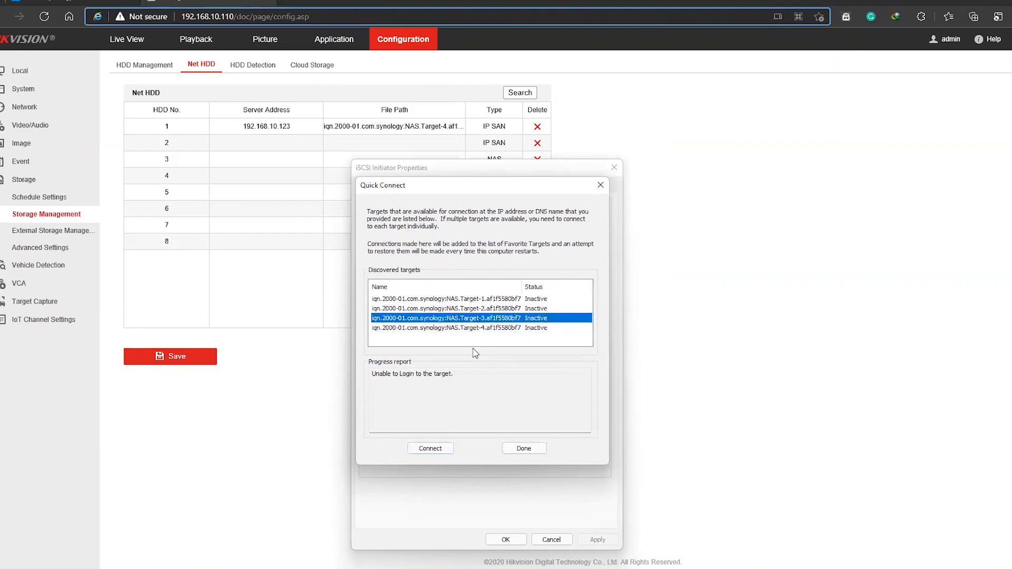
pyautogui.click(486, 300)
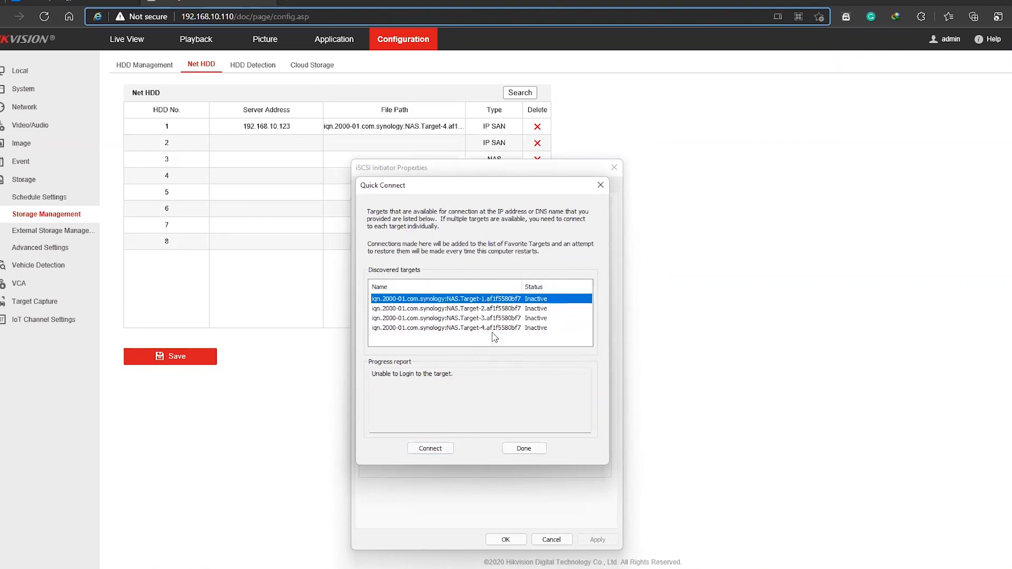
pyautogui.click(443, 448)
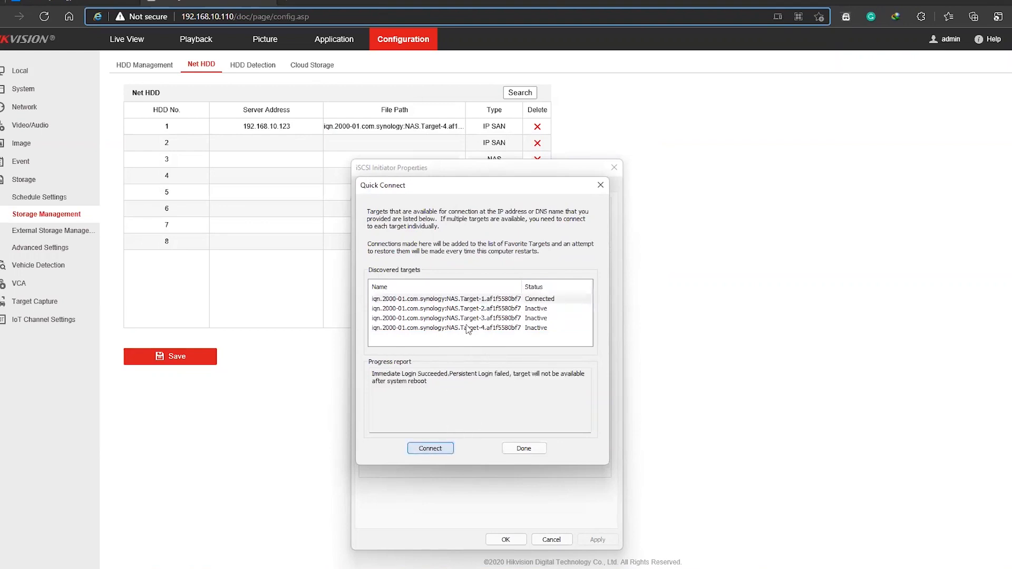
pyautogui.click(524, 448)
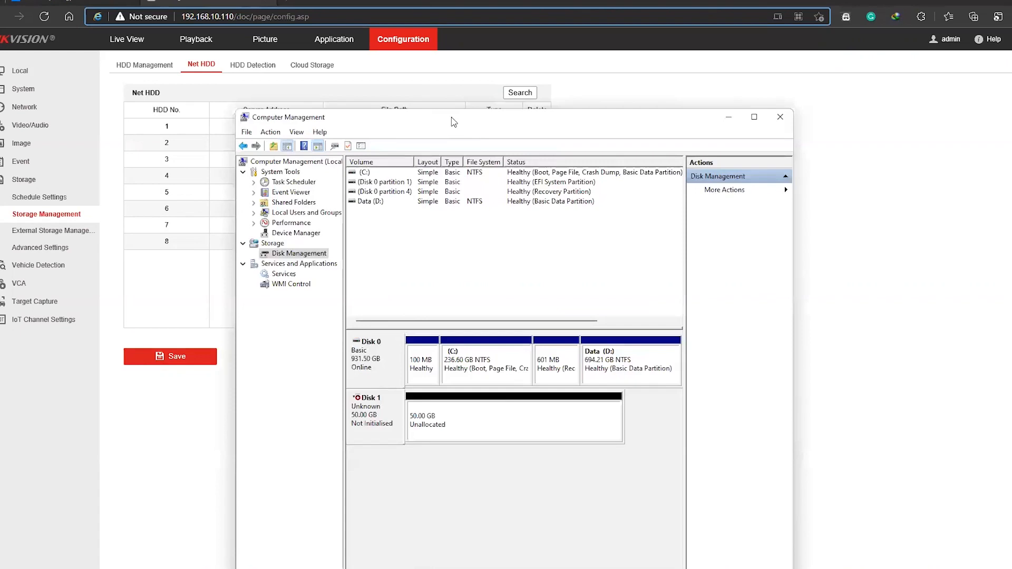
# Switch from Computer Management to a maximized Hikvision MVA window and reload its disk list
pyautogui.moveTo(451, 116); pyautogui.dragTo(429, 55)
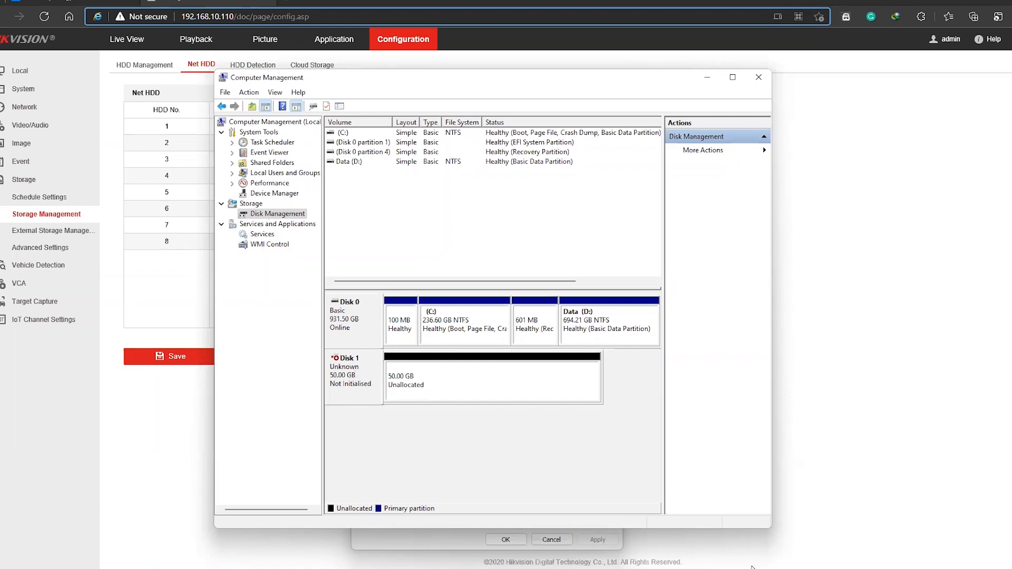
pyautogui.hotkey('alt', 'Tab')
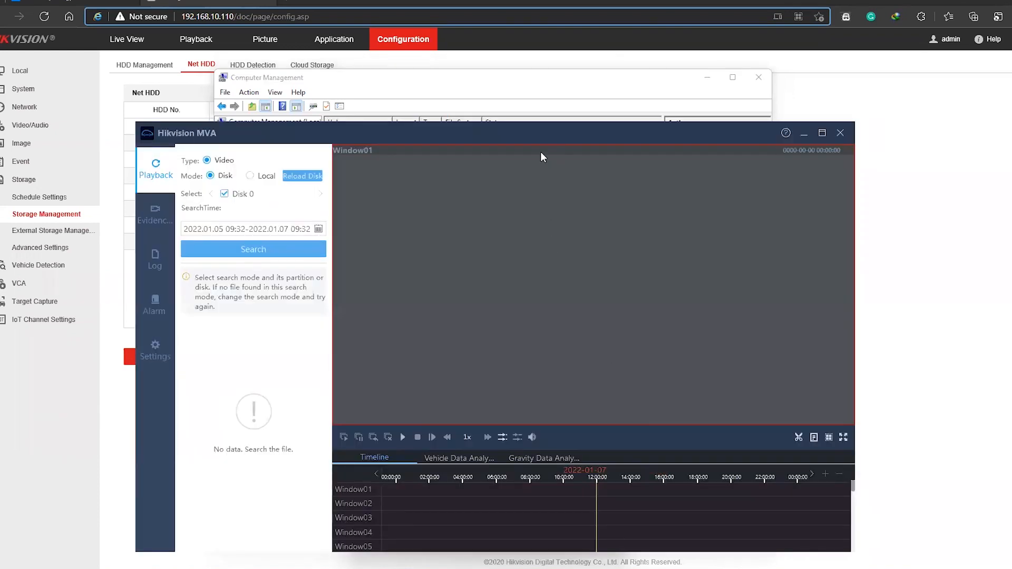
pyautogui.doubleClick(541, 137)
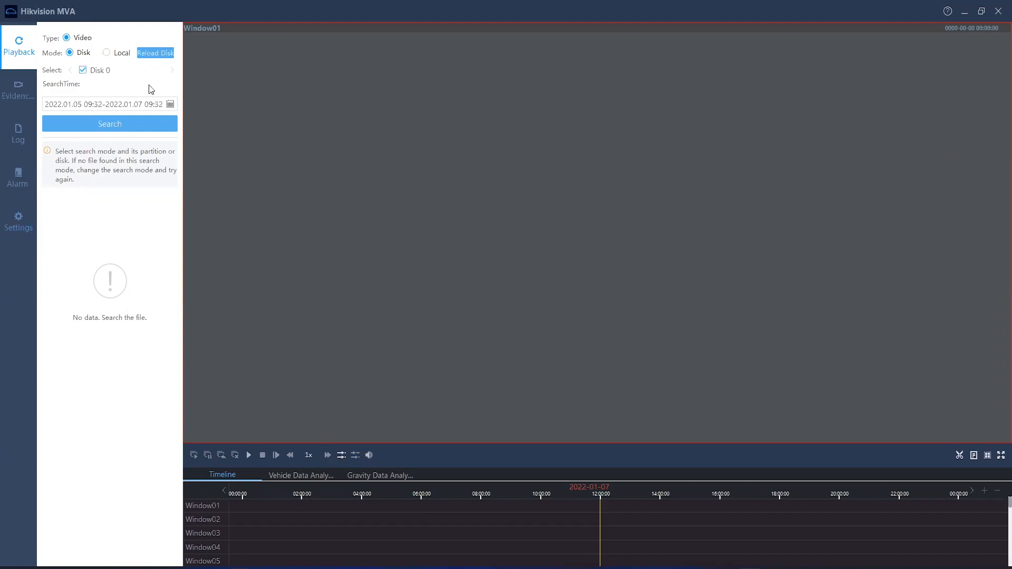
pyautogui.click(156, 57)
# Search Disk 0 and Disk 1 for video from 2022.01.05 09:32 to 2022.01.07 09:32
pyautogui.click(170, 104)
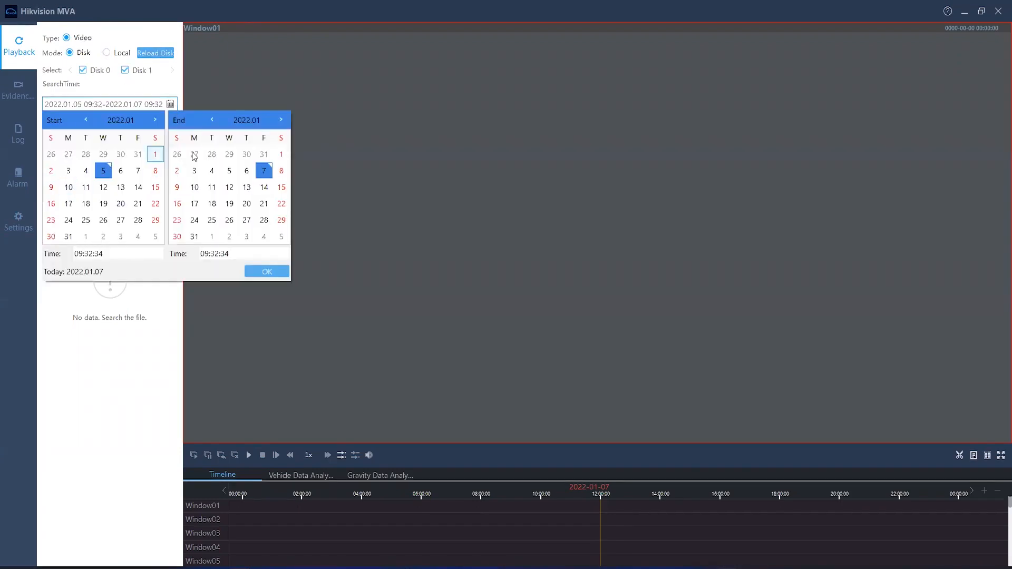
pyautogui.click(268, 272)
pyautogui.click(131, 130)
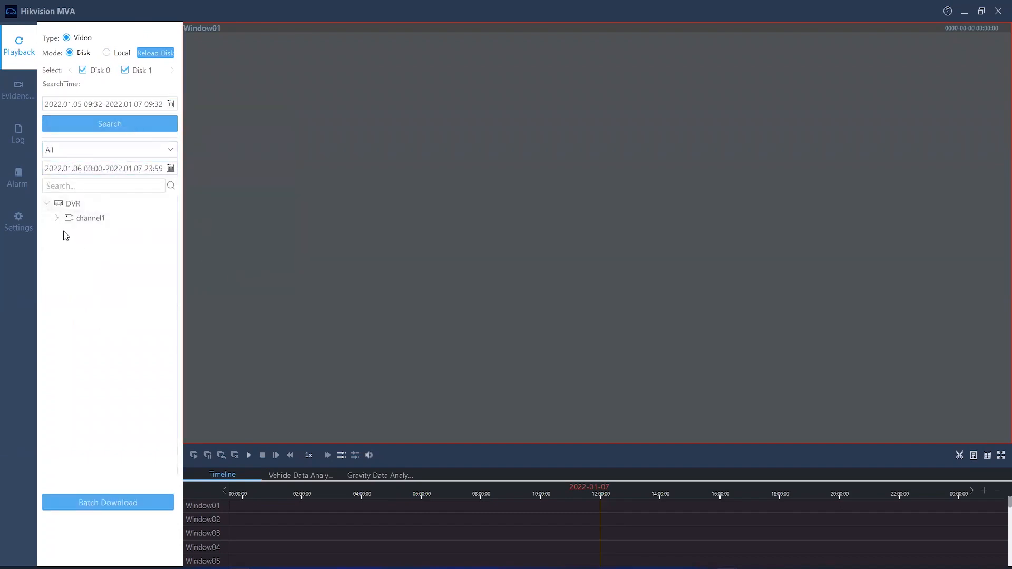
pyautogui.click(59, 220)
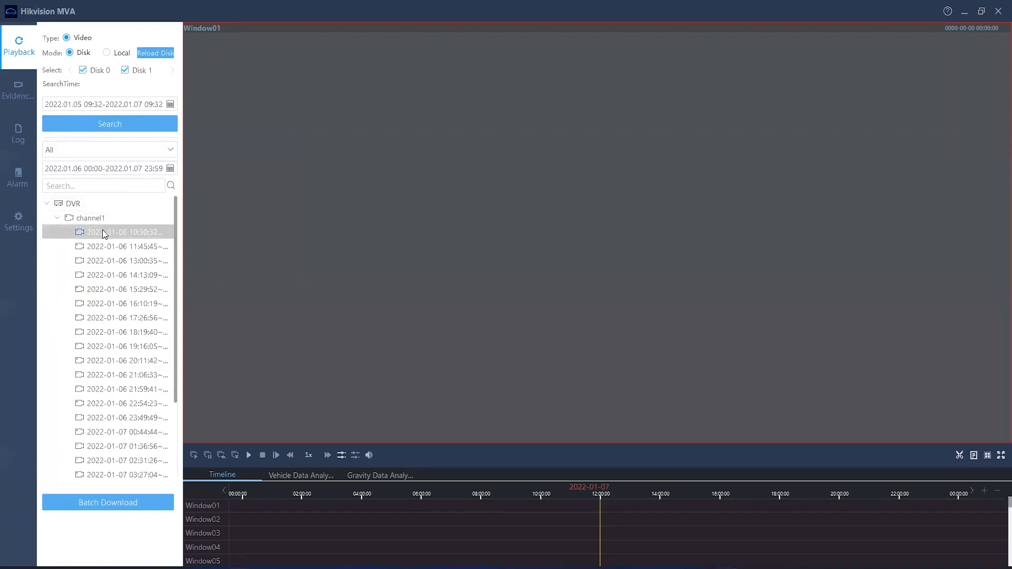
pyautogui.doubleClick(144, 232)
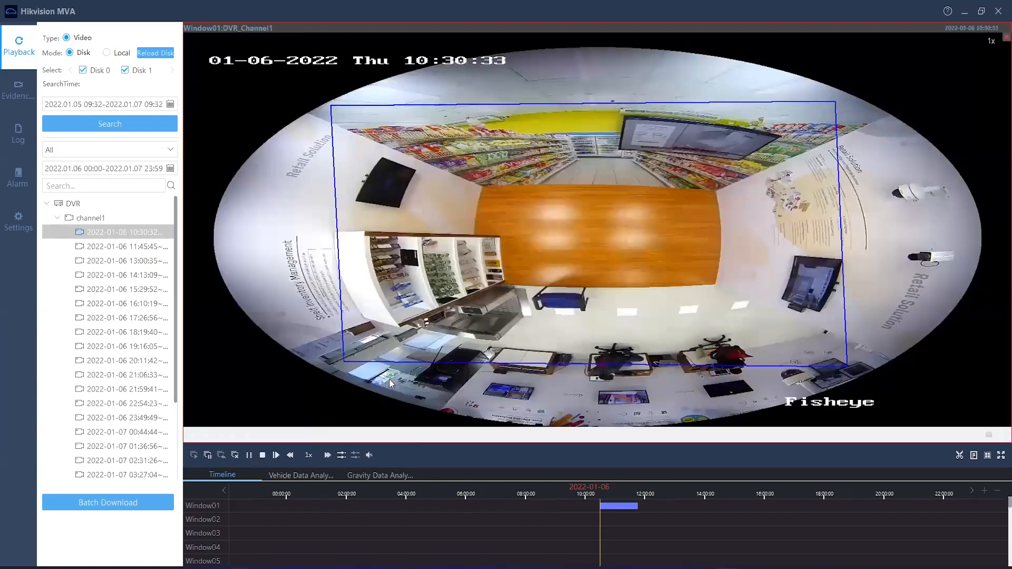
pyautogui.moveTo(613, 503); pyautogui.dragTo(594, 508)
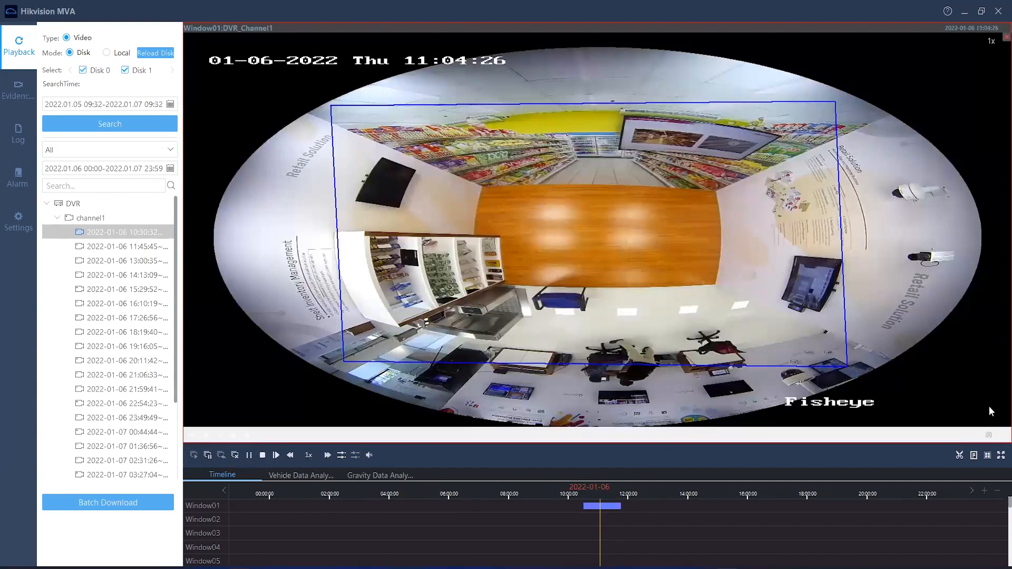
pyautogui.moveTo(289, 309)
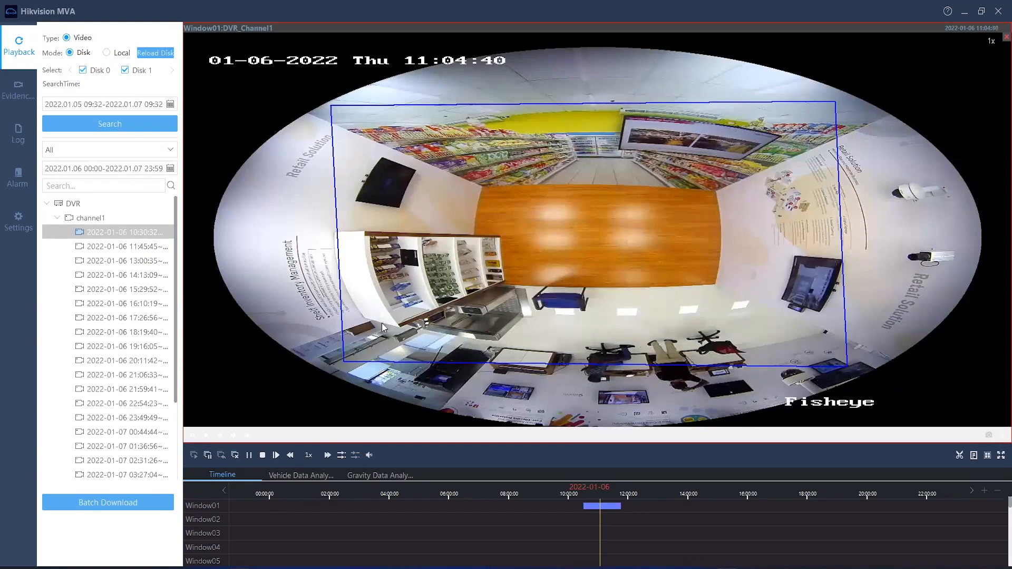
# Review the target connections in iSCSI Initiator and Disk 1 in Disk Management, and return to Hikvision MVA
pyautogui.click(606, 565)
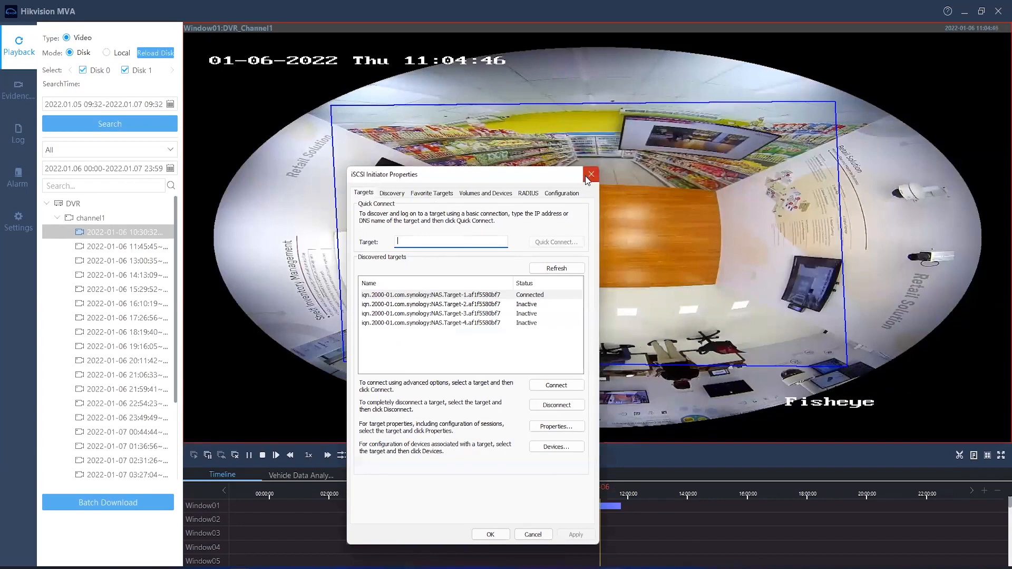
pyautogui.click(685, 565)
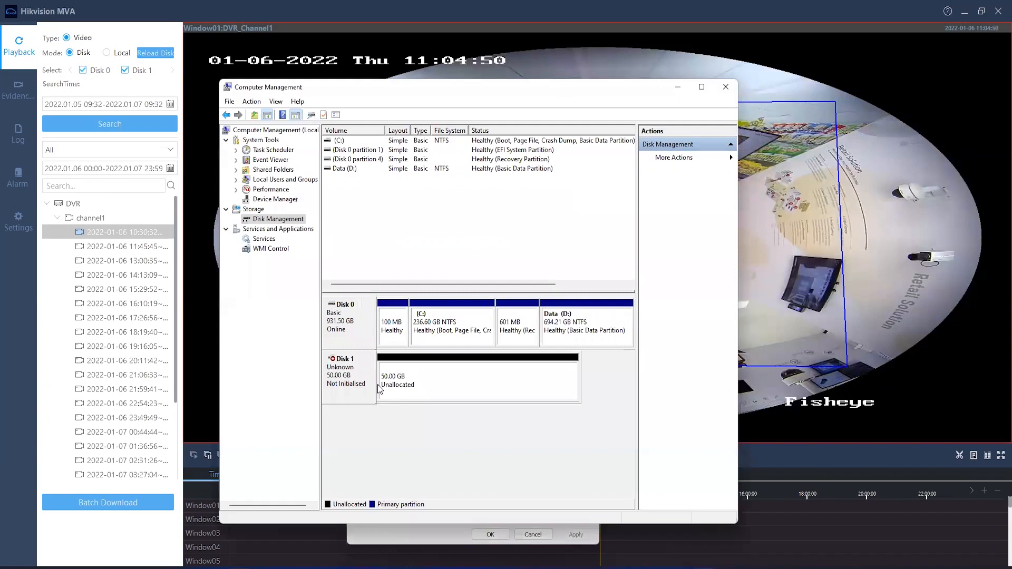
pyautogui.click(678, 88)
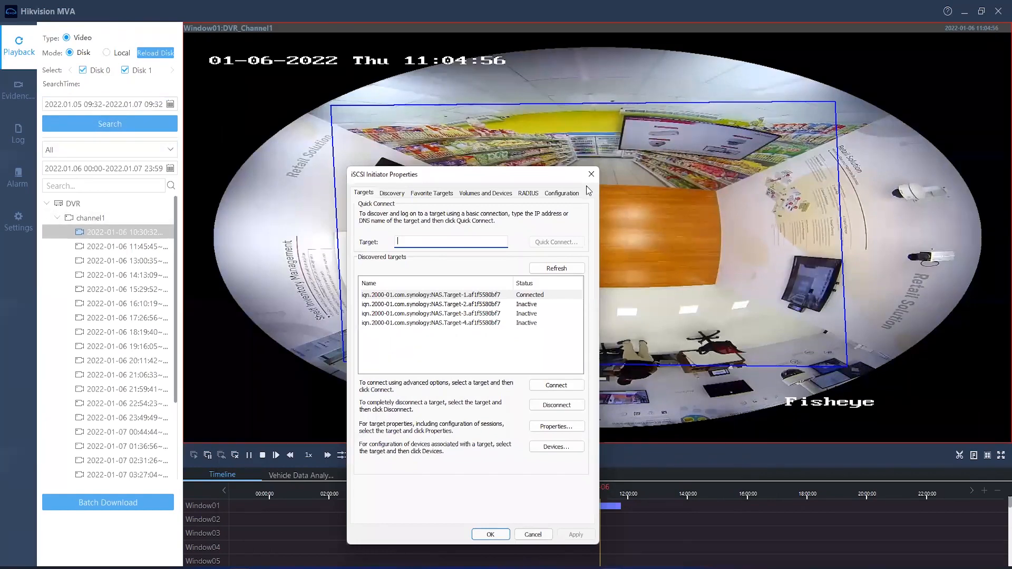
pyautogui.click(666, 191)
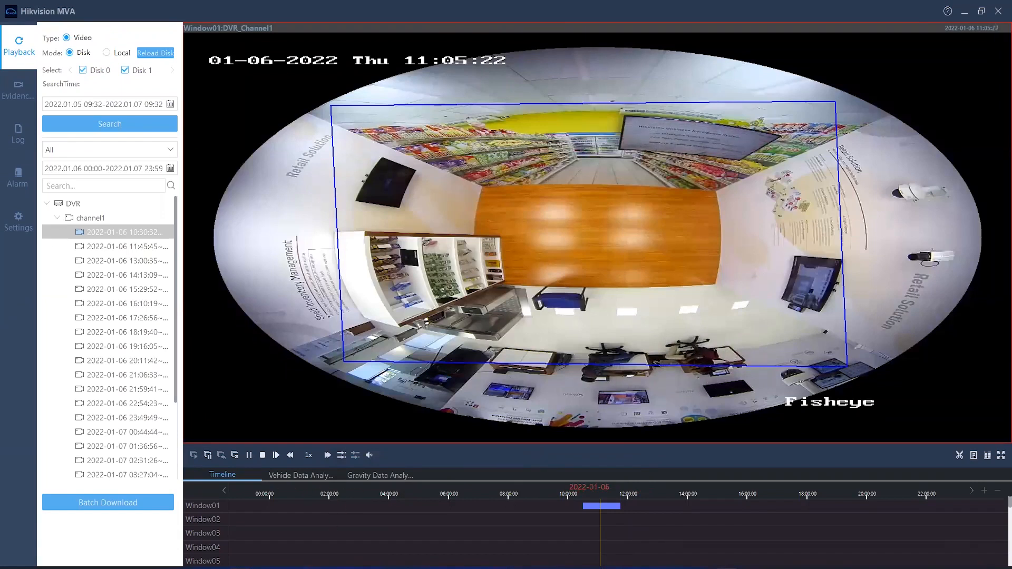
# Switch to the Synology DiskStation page in Microsoft Edge and close SAN Manager
pyautogui.moveTo(311, 567)
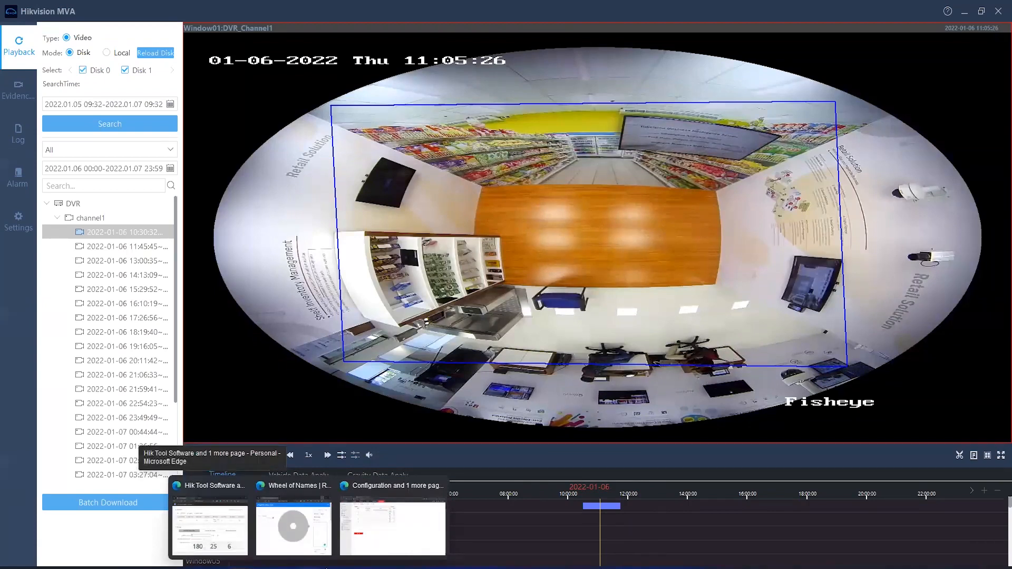
pyautogui.click(376, 526)
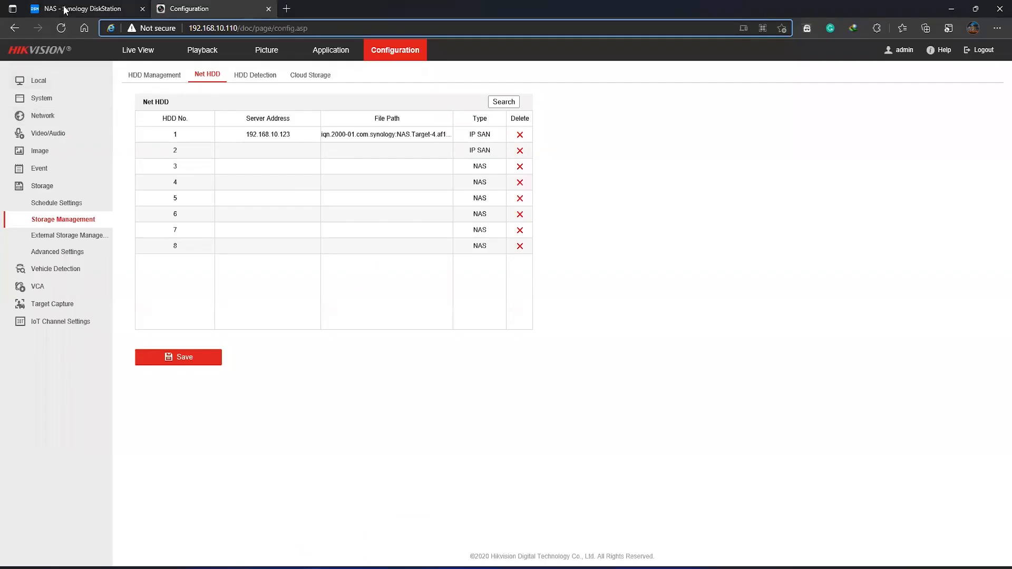
pyautogui.click(66, 10)
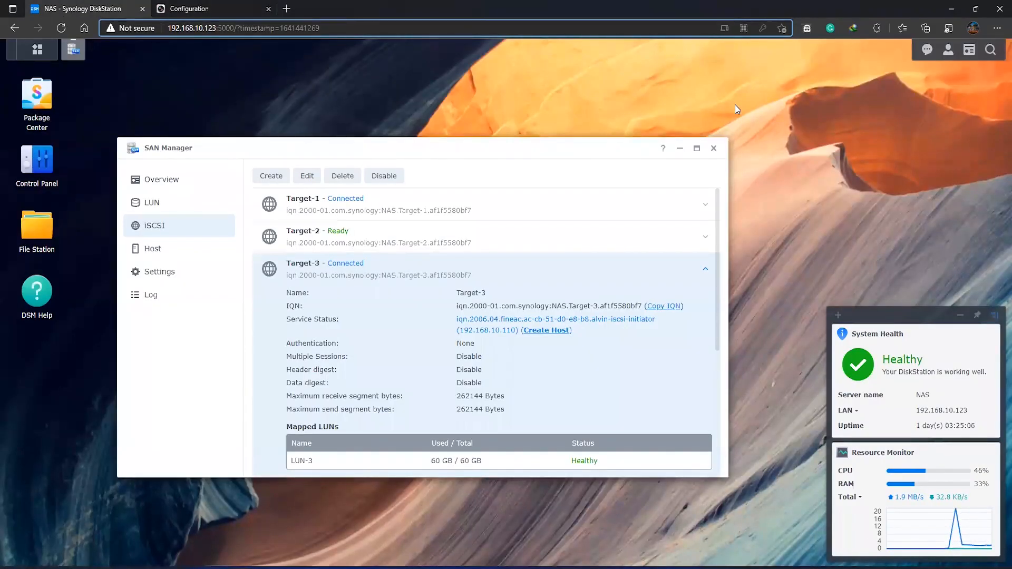
pyautogui.click(713, 148)
# Open the NFS settings under File Services in the NAS Control Panel and choose NFSv3 as the maximum NFS protocol
pyautogui.click(35, 187)
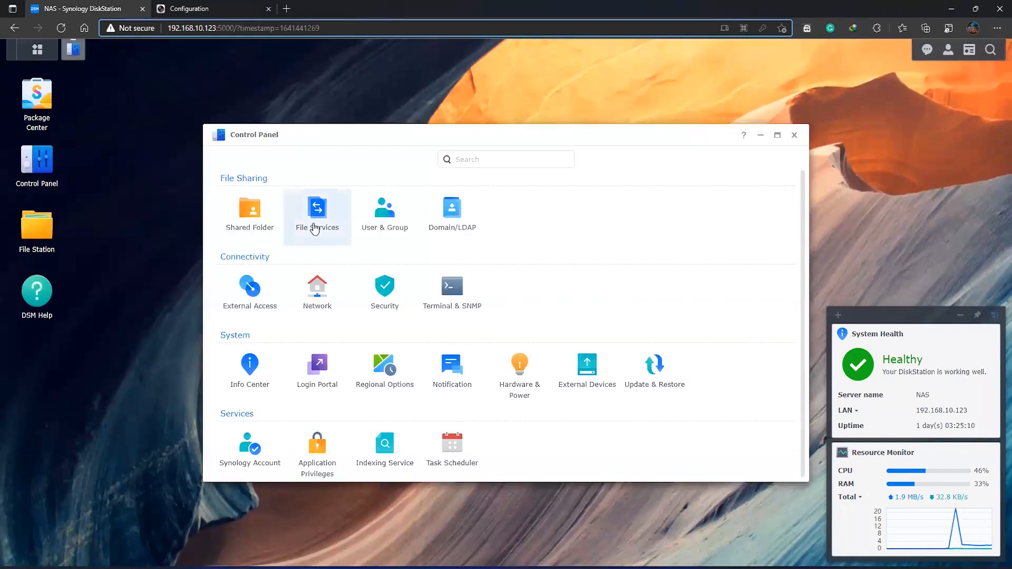
pyautogui.click(315, 229)
pyautogui.click(428, 162)
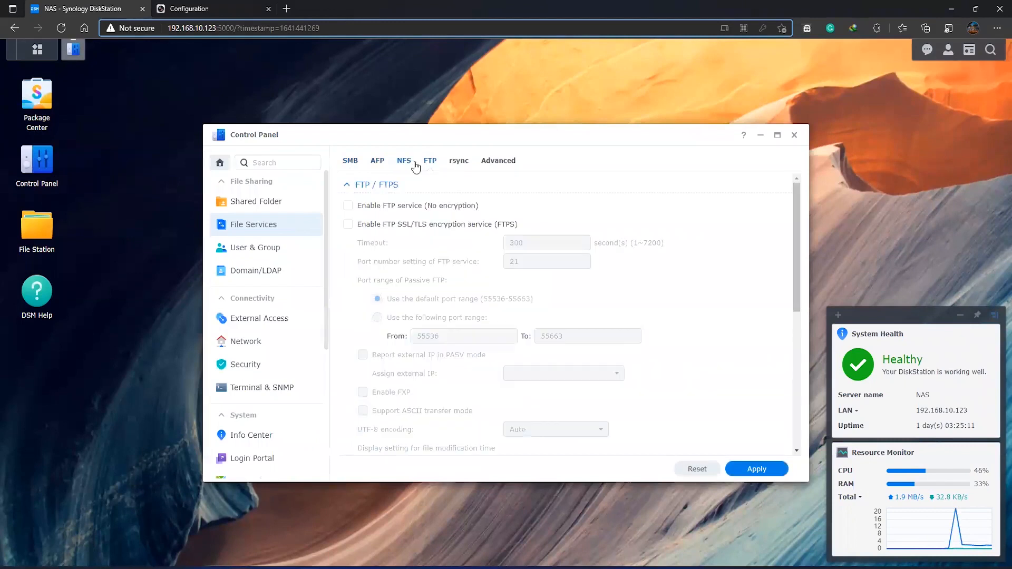
pyautogui.click(406, 163)
pyautogui.click(534, 204)
pyautogui.click(523, 222)
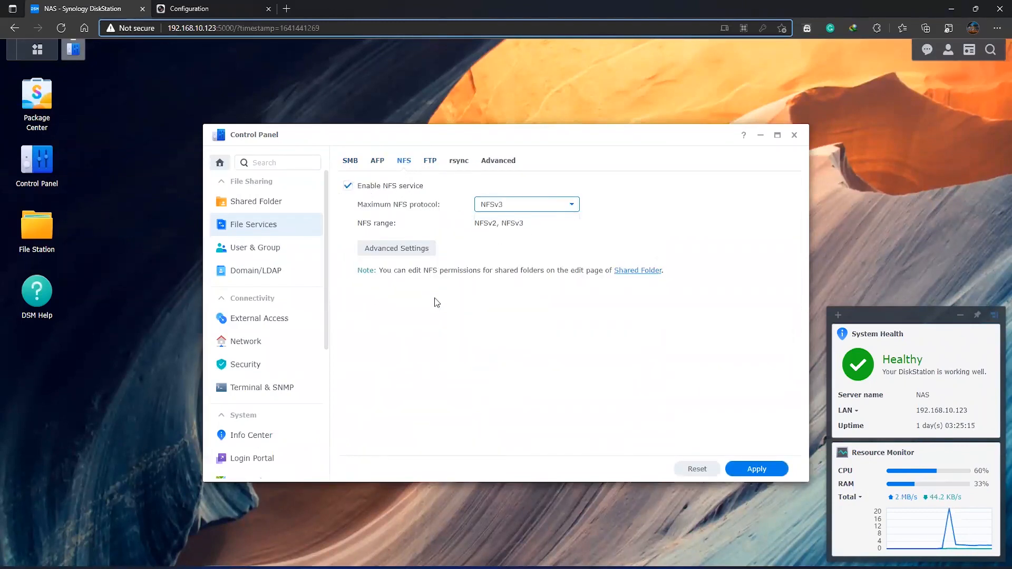
# Examine the location options in the Shared Folder Creation Wizard and close it without creating a folder
pyautogui.click(228, 203)
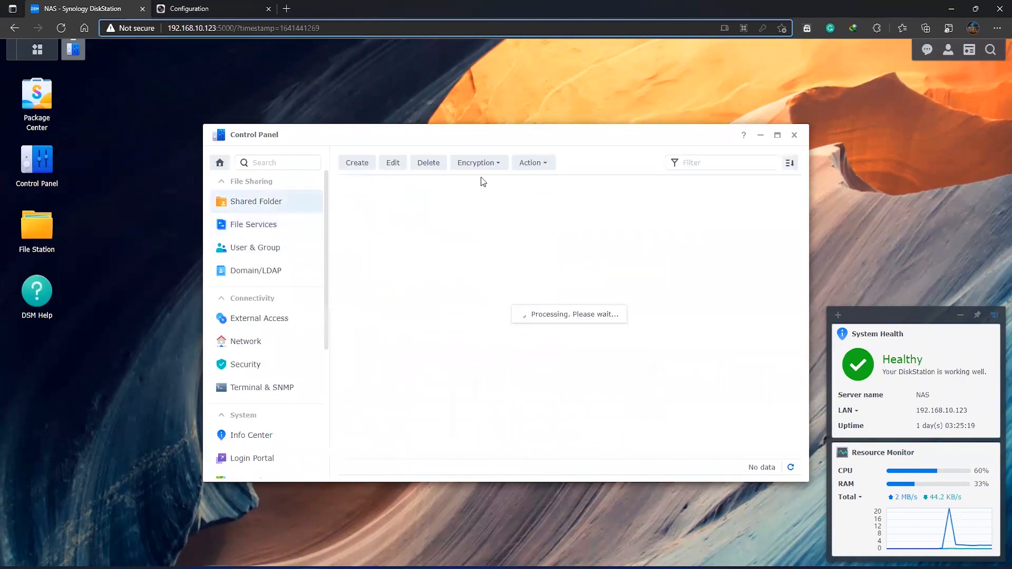
pyautogui.click(357, 163)
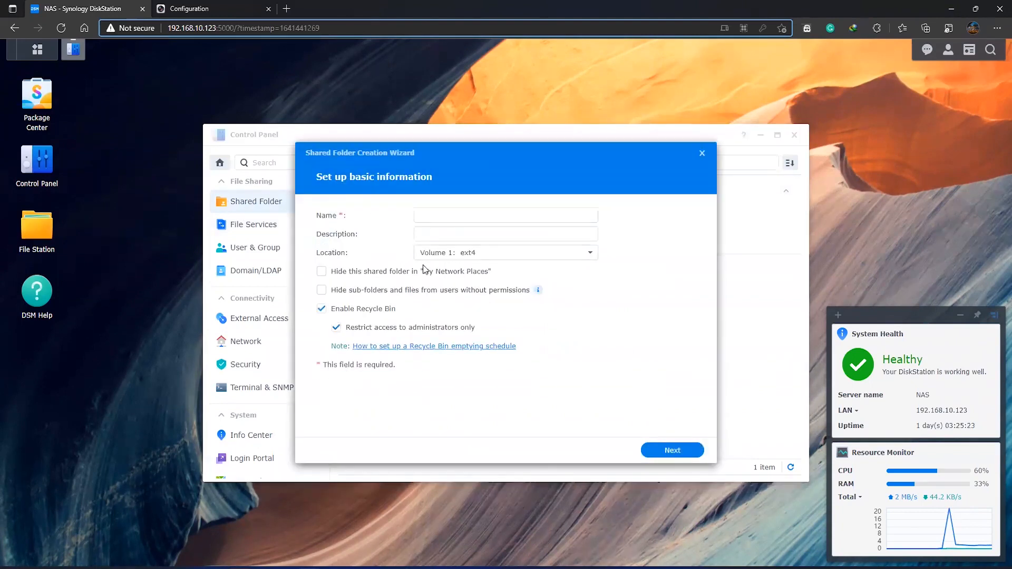
pyautogui.click(445, 253)
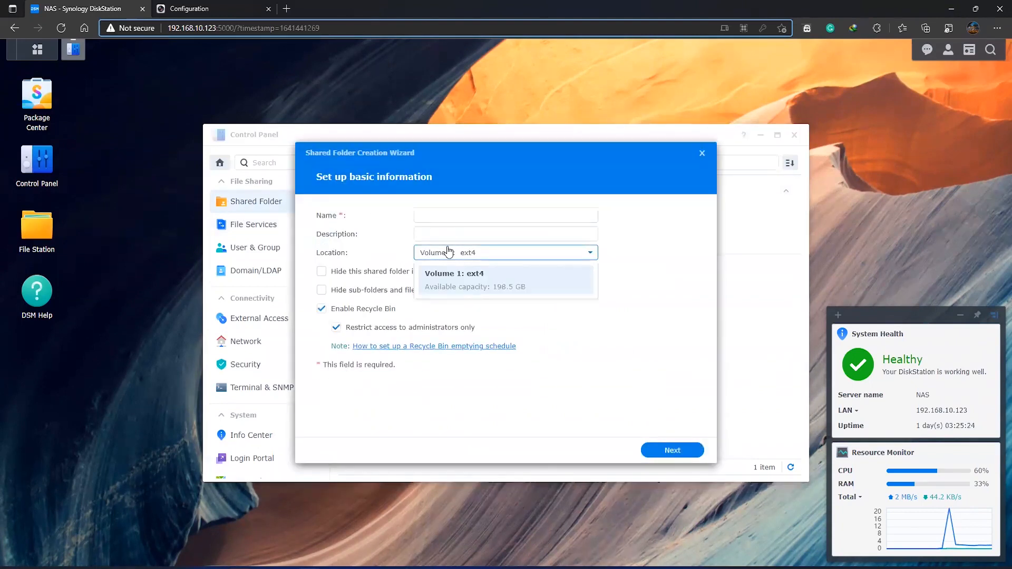
pyautogui.click(604, 314)
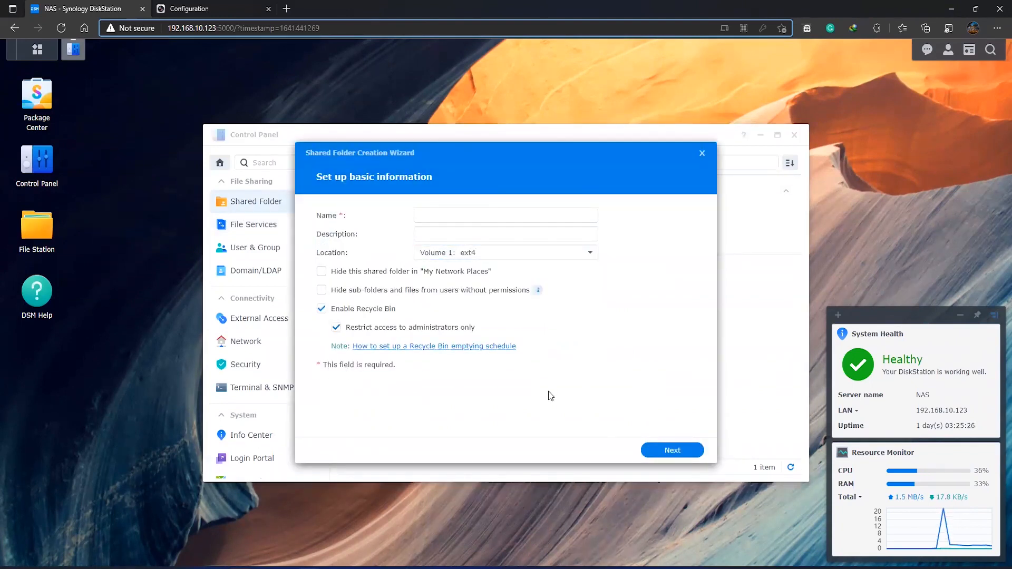
pyautogui.click(702, 153)
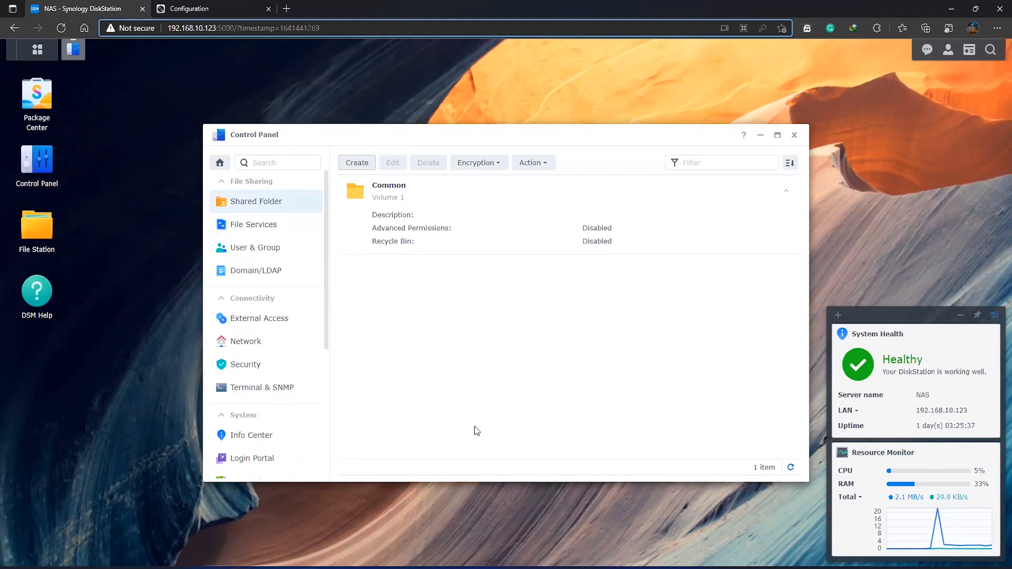
# Open the Common shared folder for editing and show its NFS permissions
pyautogui.click(279, 226)
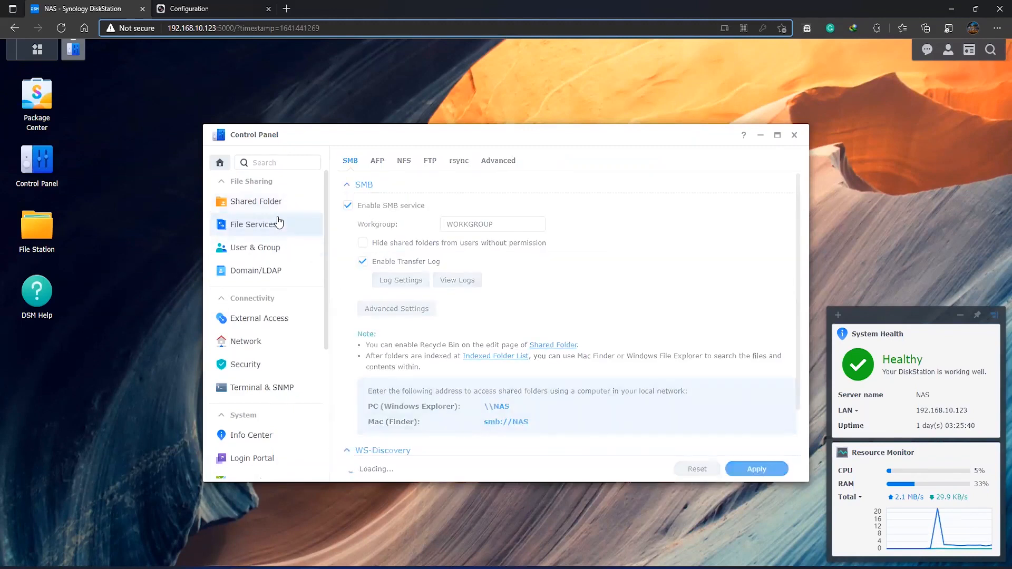
pyautogui.click(277, 204)
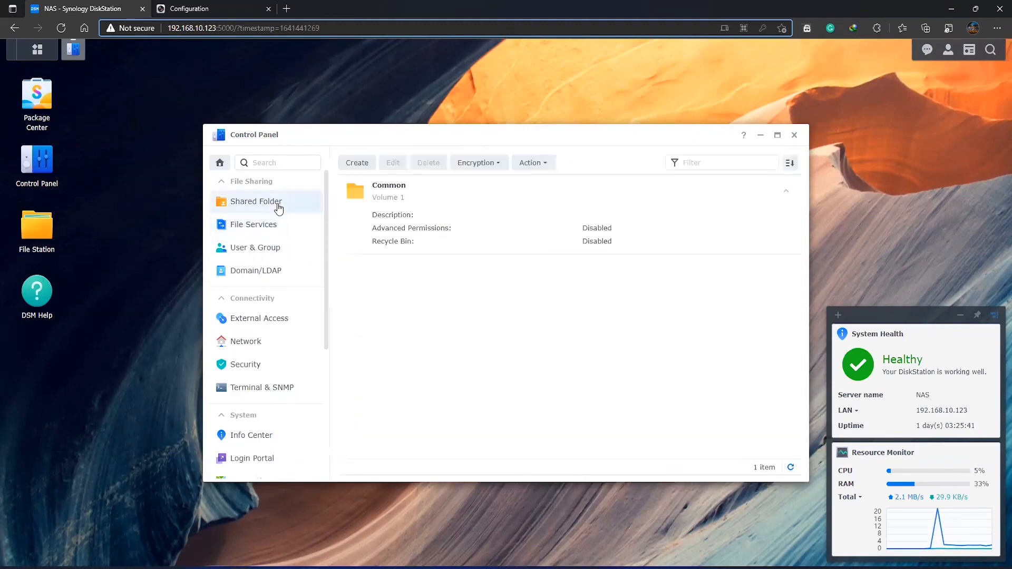
pyautogui.click(413, 210)
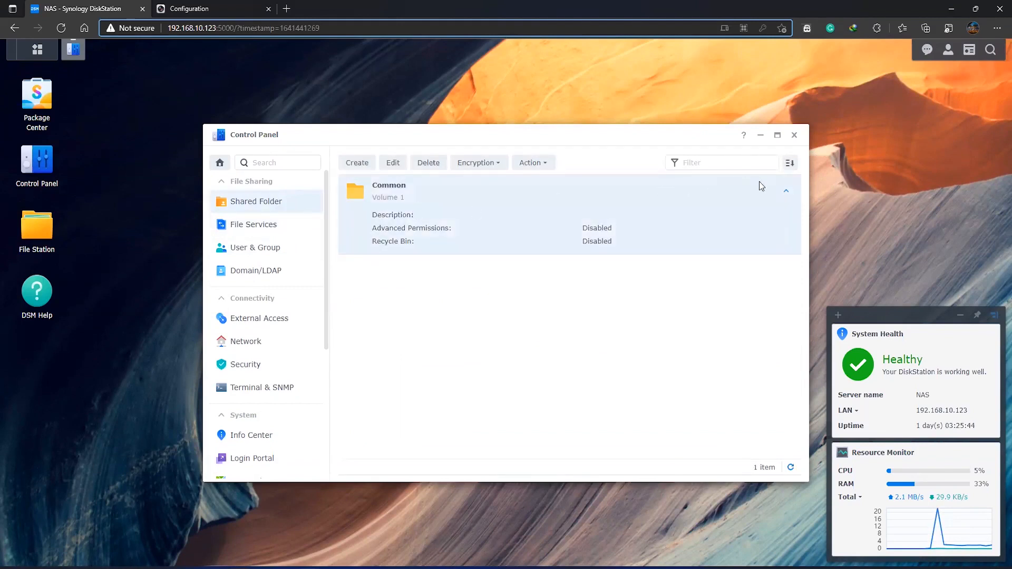
pyautogui.click(393, 163)
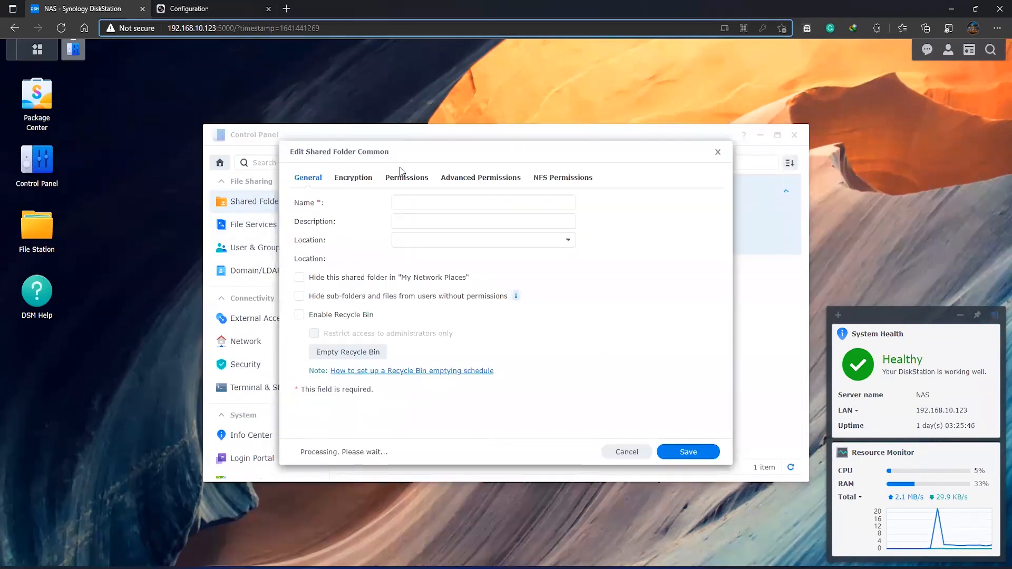
pyautogui.click(350, 179)
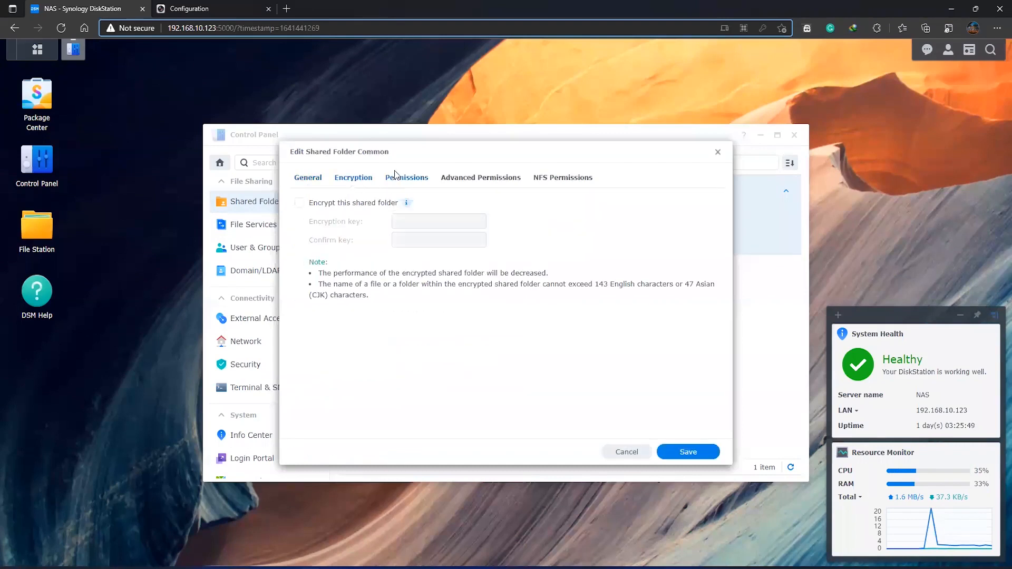
pyautogui.click(556, 178)
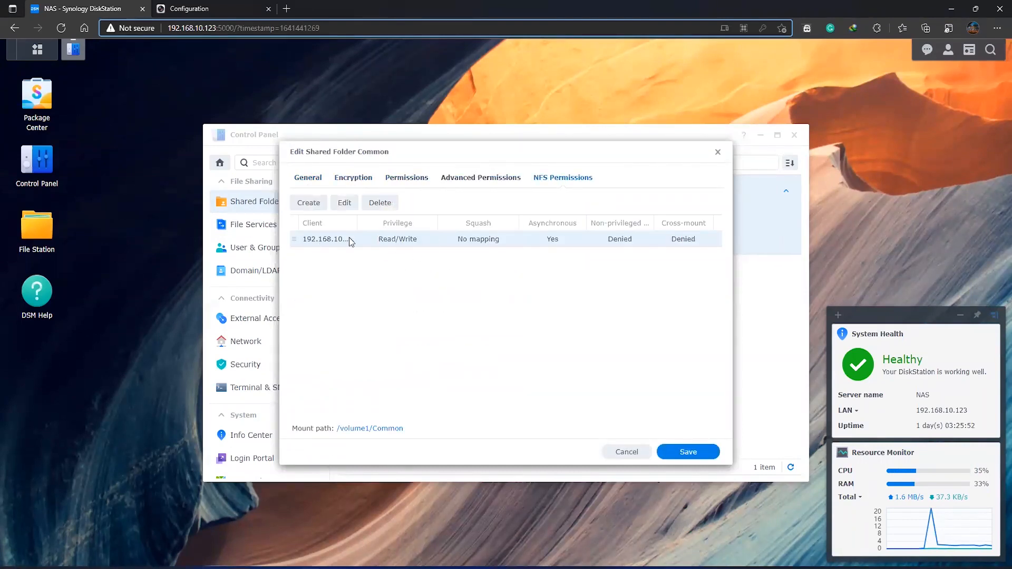
# Examine the security, squash and privilege options for a new NFS rule and close the rule form without creating one
pyautogui.click(309, 210)
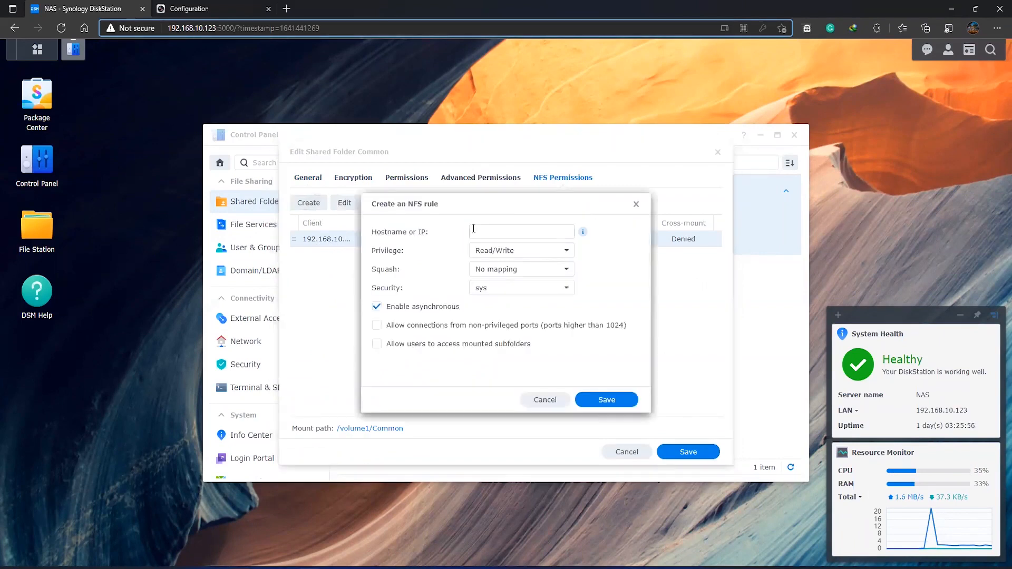
pyautogui.click(504, 296)
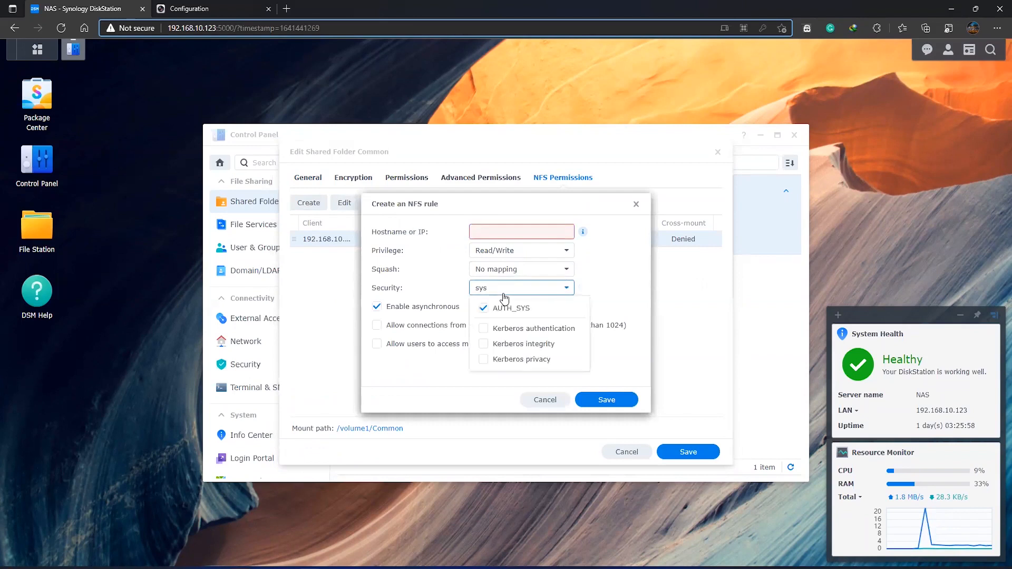
pyautogui.click(544, 271)
pyautogui.click(526, 256)
pyautogui.click(580, 265)
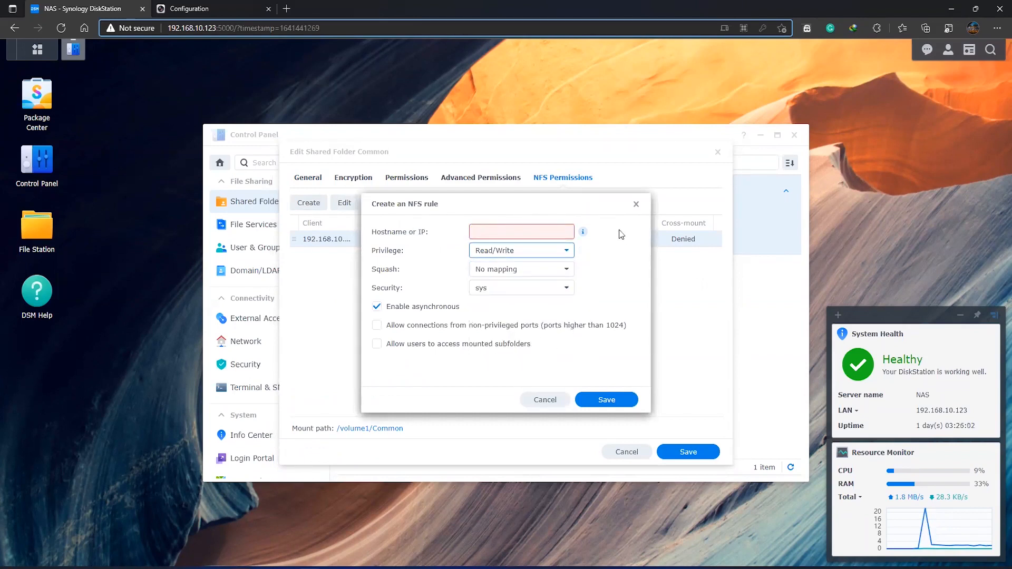
pyautogui.click(636, 204)
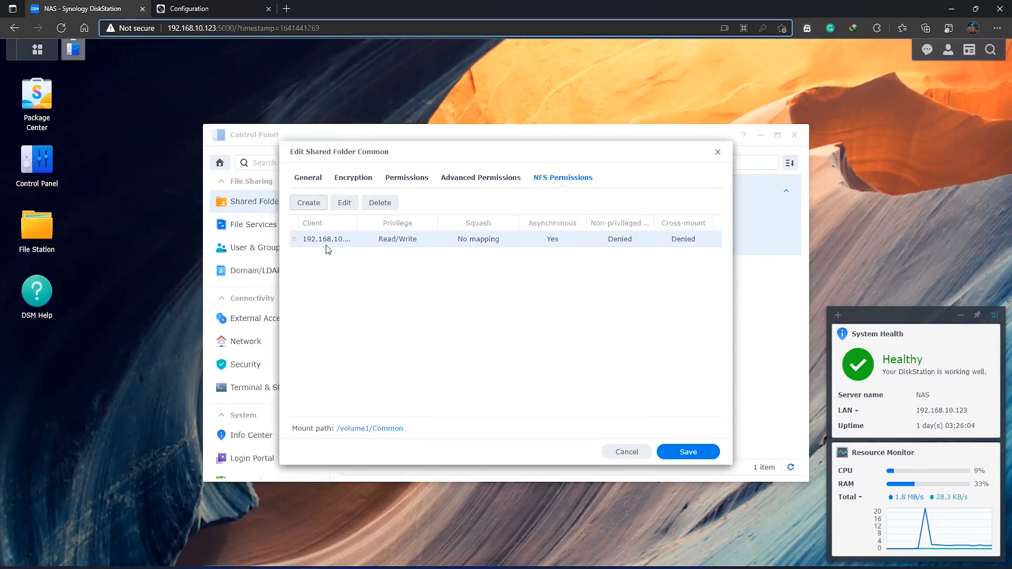
# Widen the Client column to read the NFS rule's full address, and switch to the NVR's Net HDD list
pyautogui.moveTo(355, 224); pyautogui.dragTo(396, 224)
pyautogui.moveTo(307, 245); pyautogui.dragTo(346, 249)
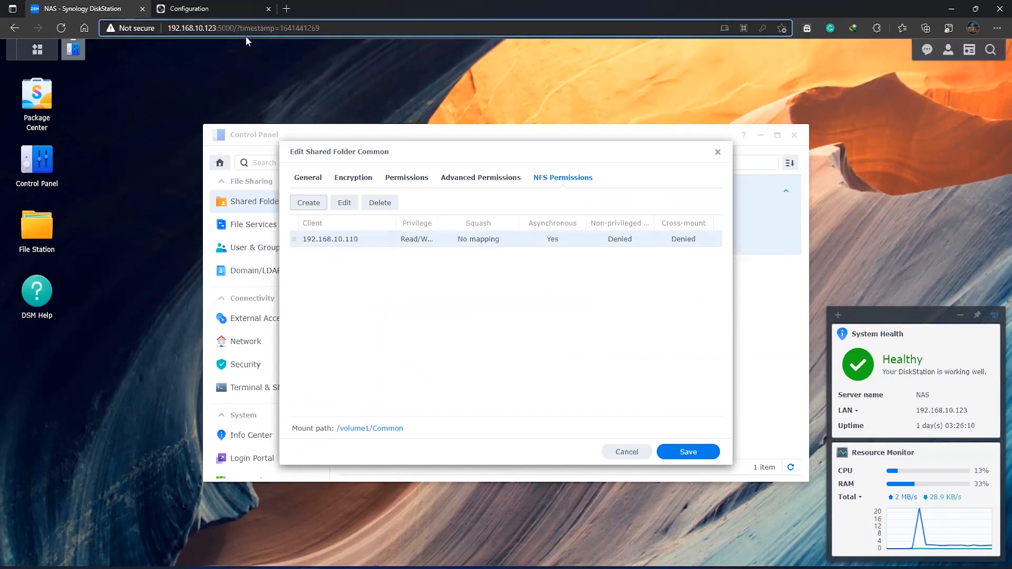
pyautogui.click(201, 10)
pyautogui.click(247, 153)
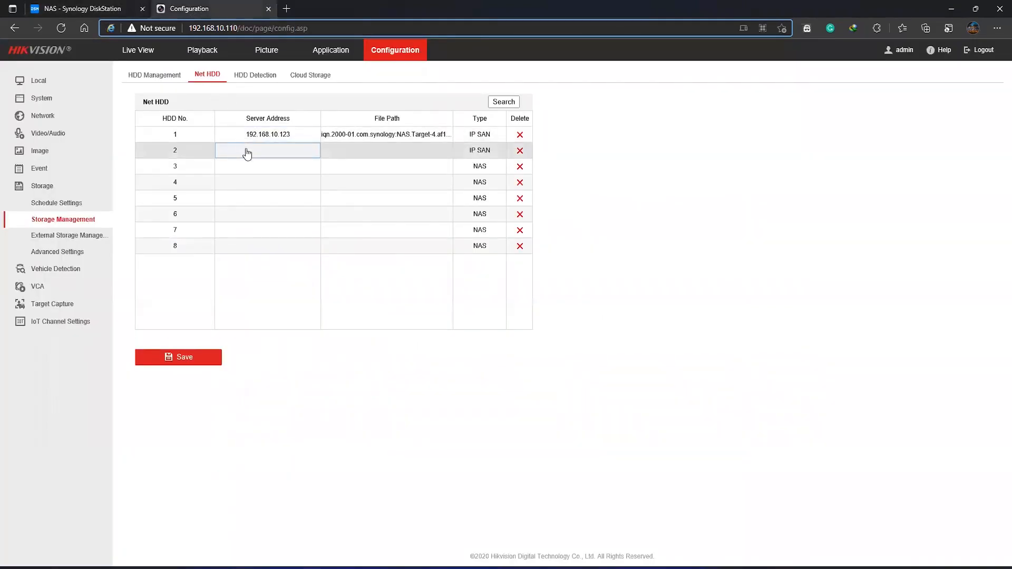
pyautogui.click(245, 128)
pyautogui.click(243, 97)
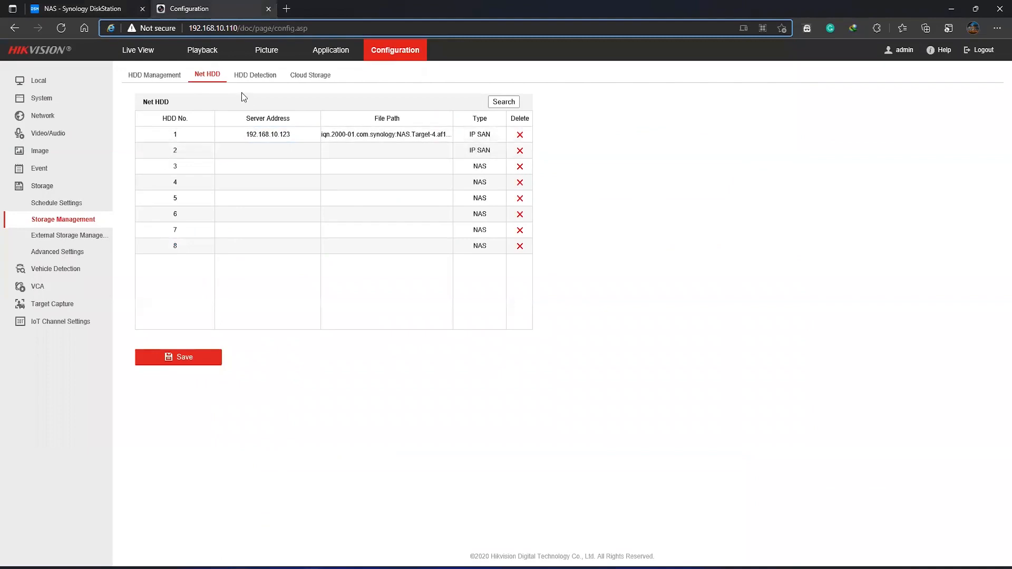
# Open the Net HDD search on the NVR and choose NAS as the storage type
pyautogui.click(500, 101)
pyautogui.click(402, 219)
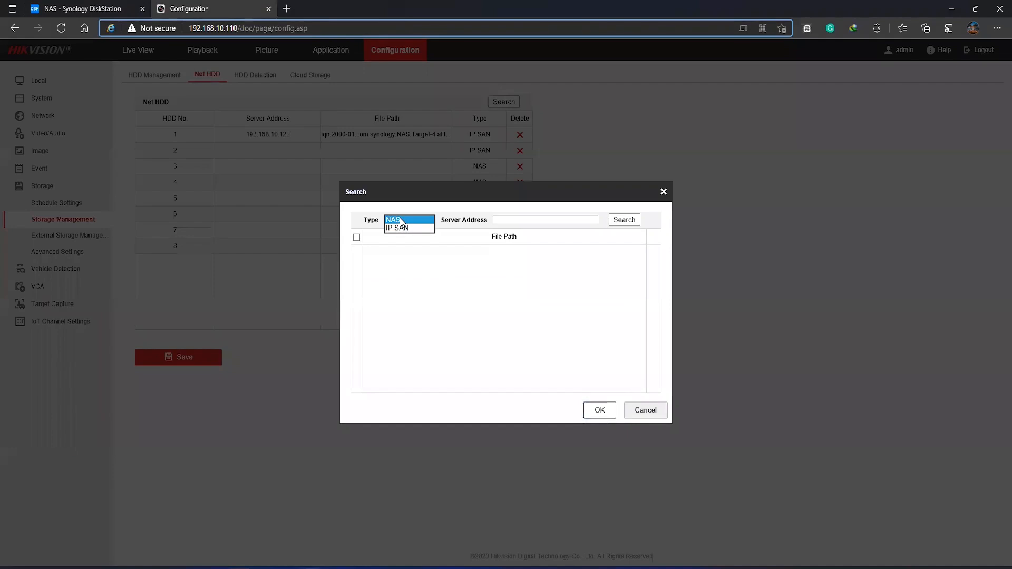
pyautogui.click(401, 221)
pyautogui.click(401, 220)
pyautogui.click(399, 228)
pyautogui.click(403, 221)
# Switch to the Synology page and copy the NAS IP address 192.168.10.123 from its URL
pyautogui.click(132, 7)
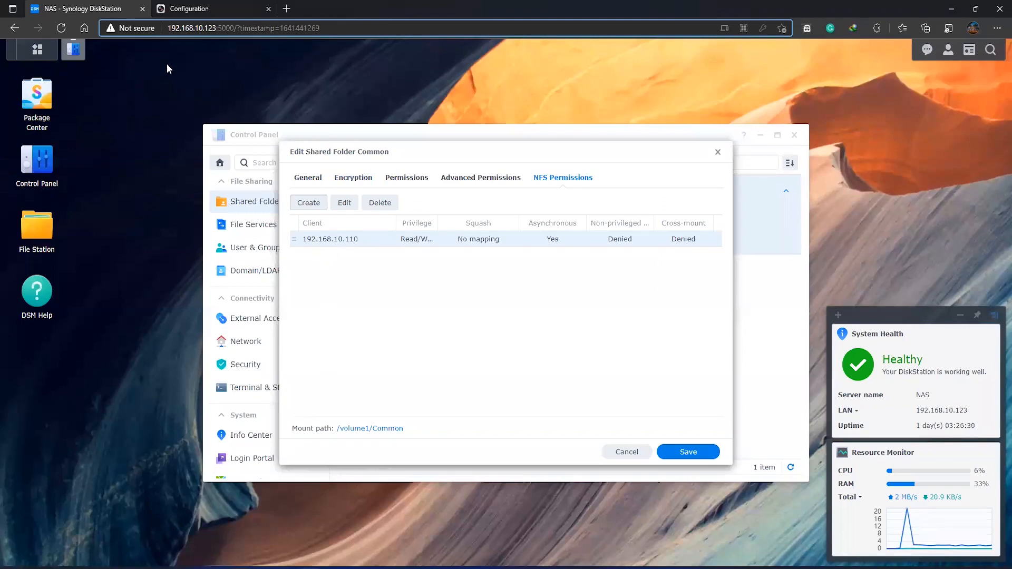
pyautogui.moveTo(219, 25)
pyautogui.mouseDown()
pyautogui.moveTo(188, 28)
pyautogui.moveTo(216, 24)
pyautogui.mouseUp()
pyautogui.click(169, 30)
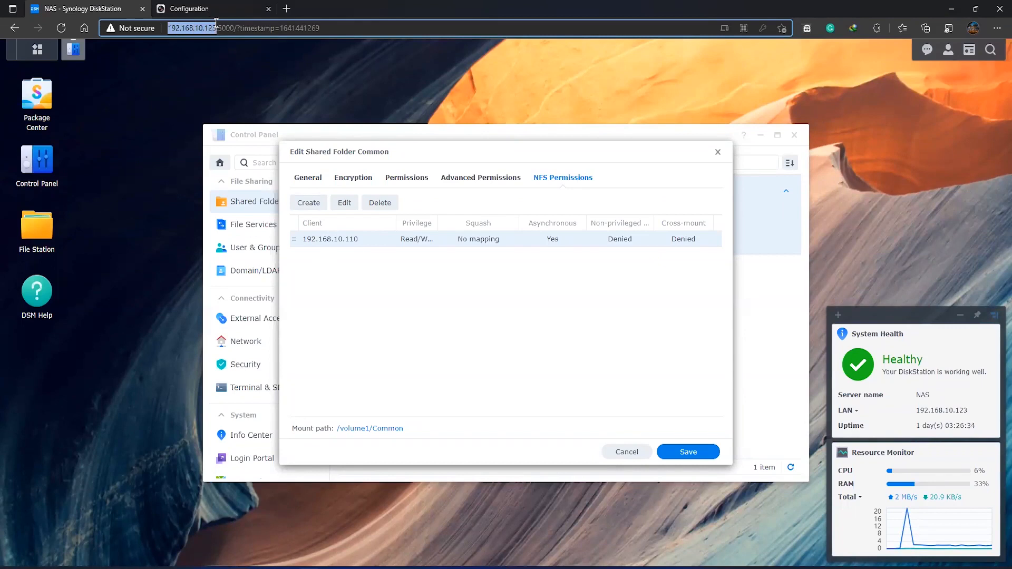
pyautogui.rightClick(216, 26)
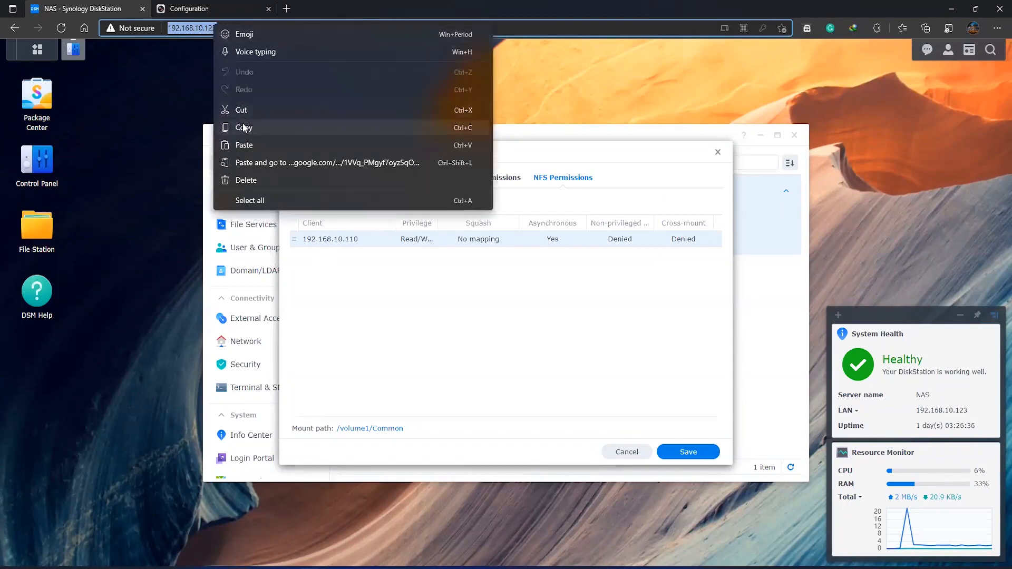
pyautogui.click(243, 125)
pyautogui.click(200, 7)
pyautogui.click(504, 220)
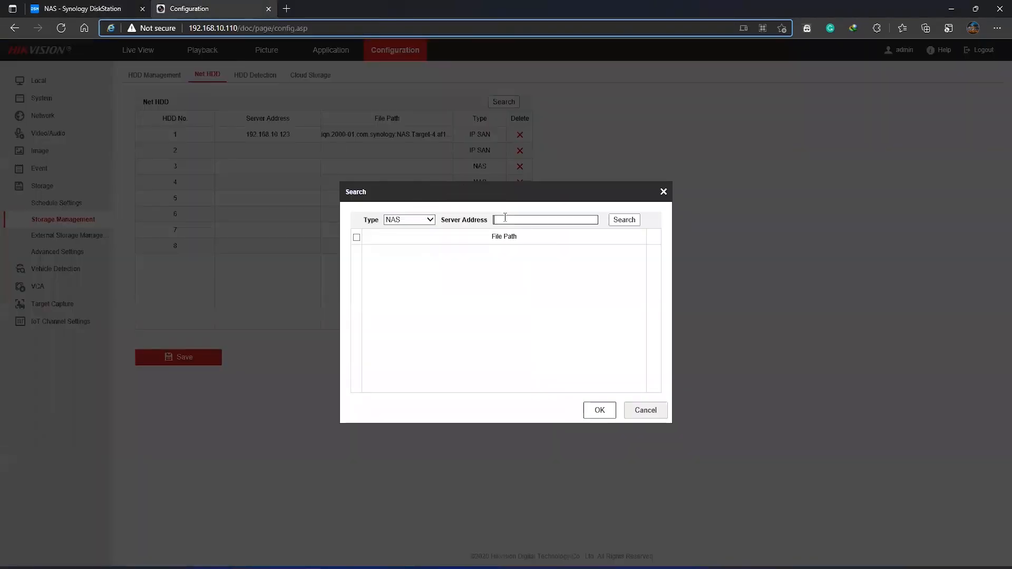
pyautogui.rightClick(505, 220)
pyautogui.click(533, 268)
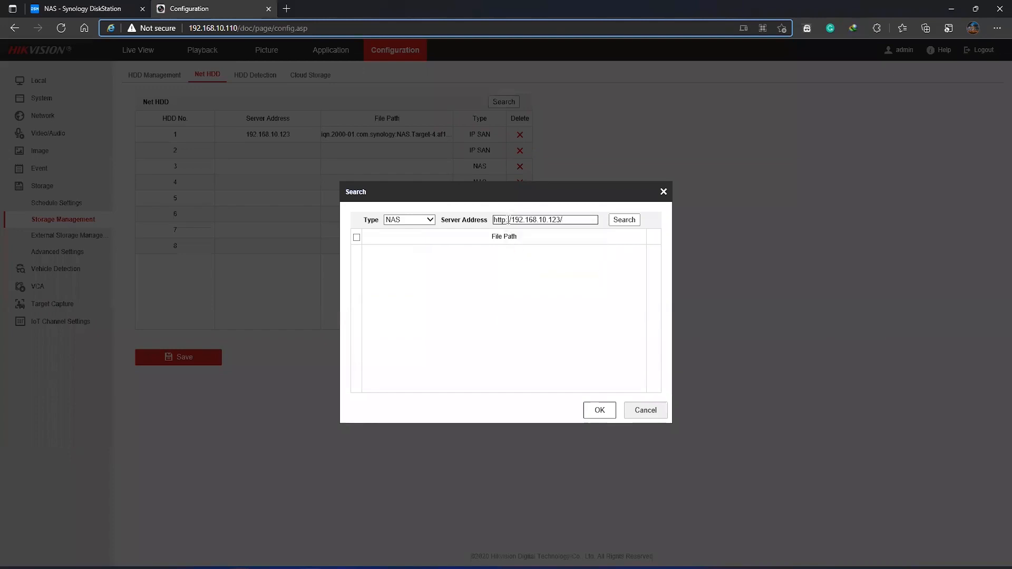
pyautogui.hotkey('shift', 'Home')
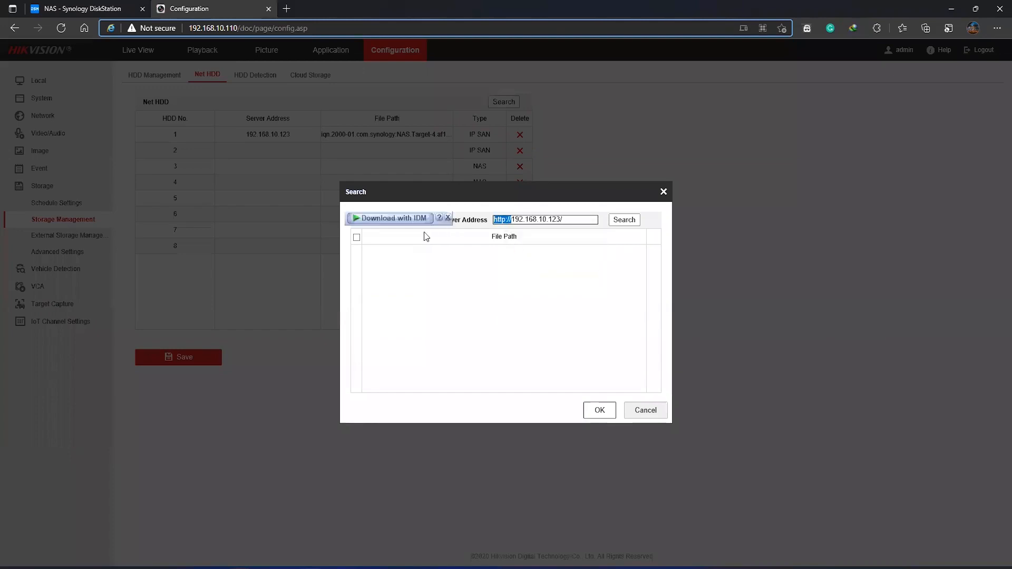
pyautogui.press('BackSpace')
pyautogui.press('End')
pyautogui.press('BackSpace')
pyautogui.click(623, 219)
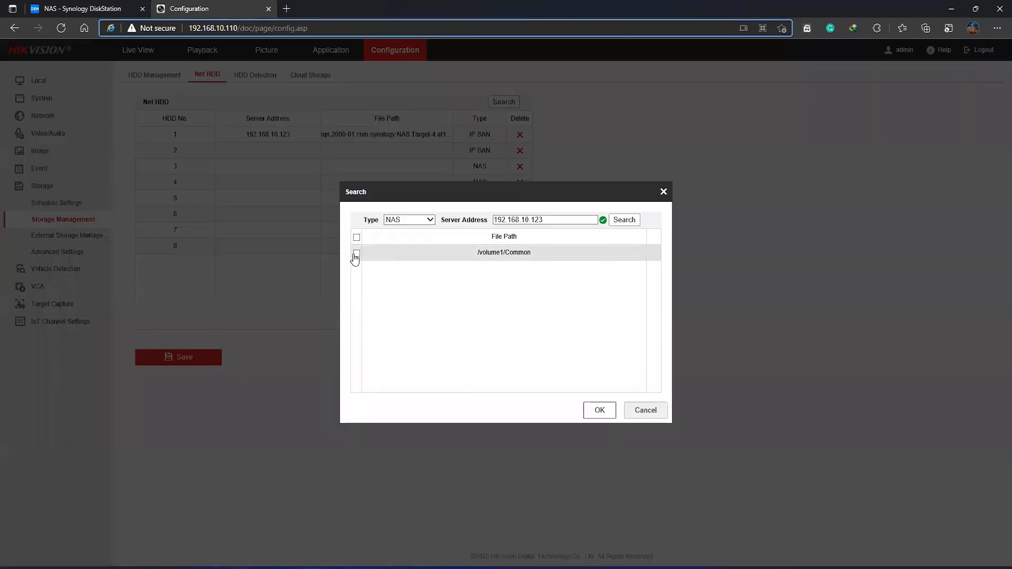
# Add the NAS path /volume1/Common as Net HDD 2 and save the Net HDD list
pyautogui.click(357, 253)
pyautogui.click(599, 409)
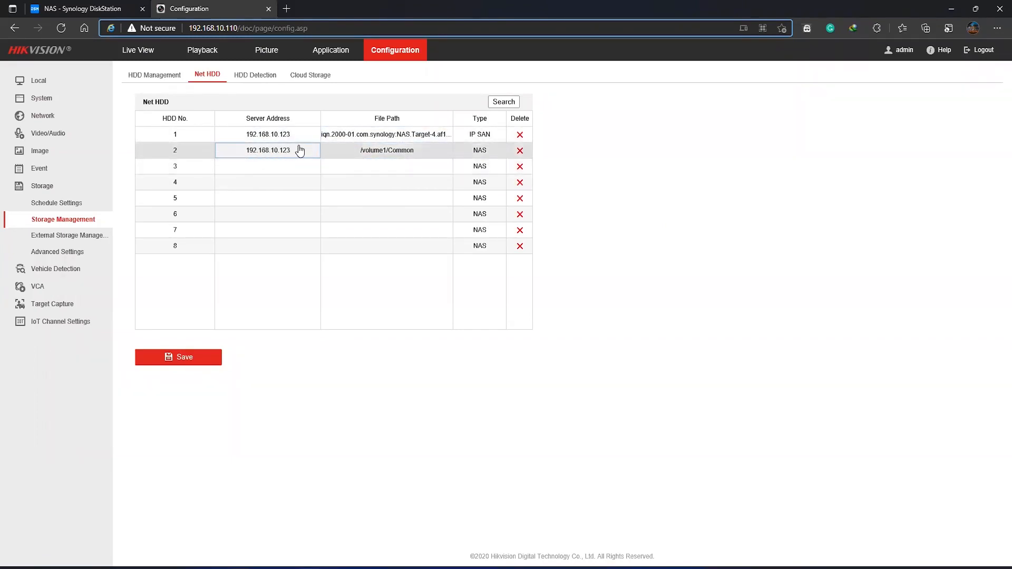
pyautogui.click(183, 357)
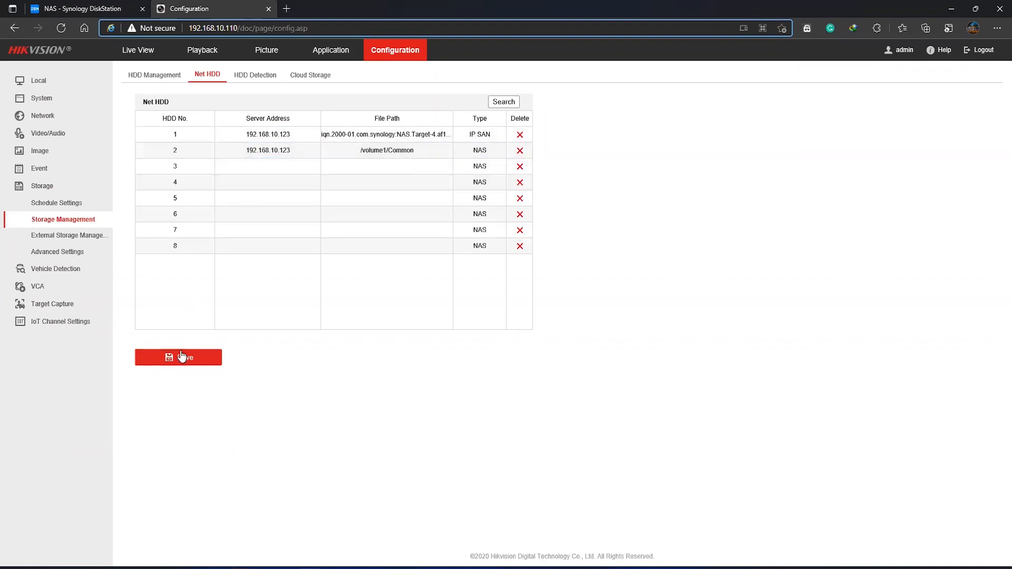
# Review the NVR's HDD Management list, return to the Synology page and close the Common folder's edit dialog without saving
pyautogui.click(169, 83)
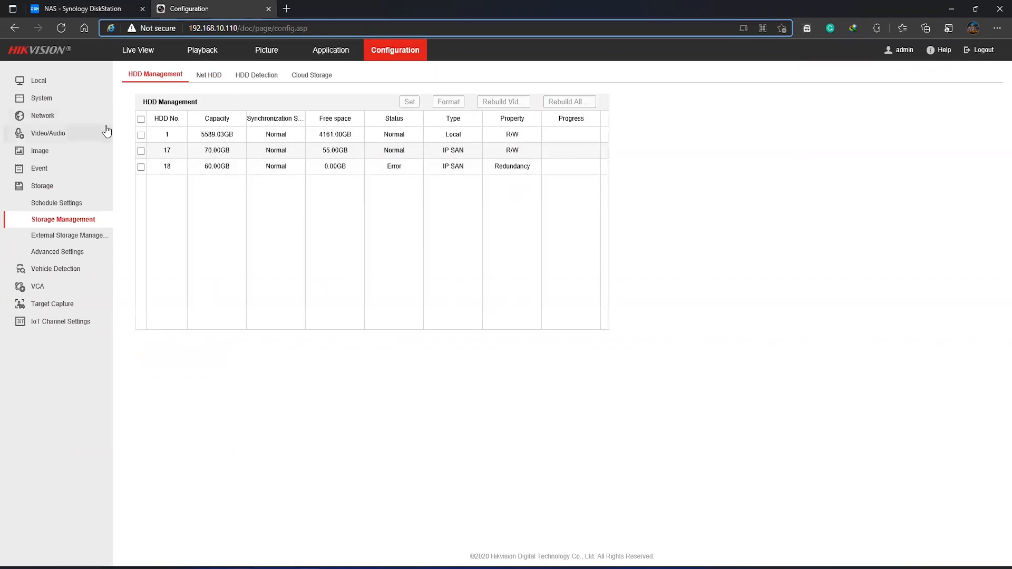
pyautogui.click(75, 9)
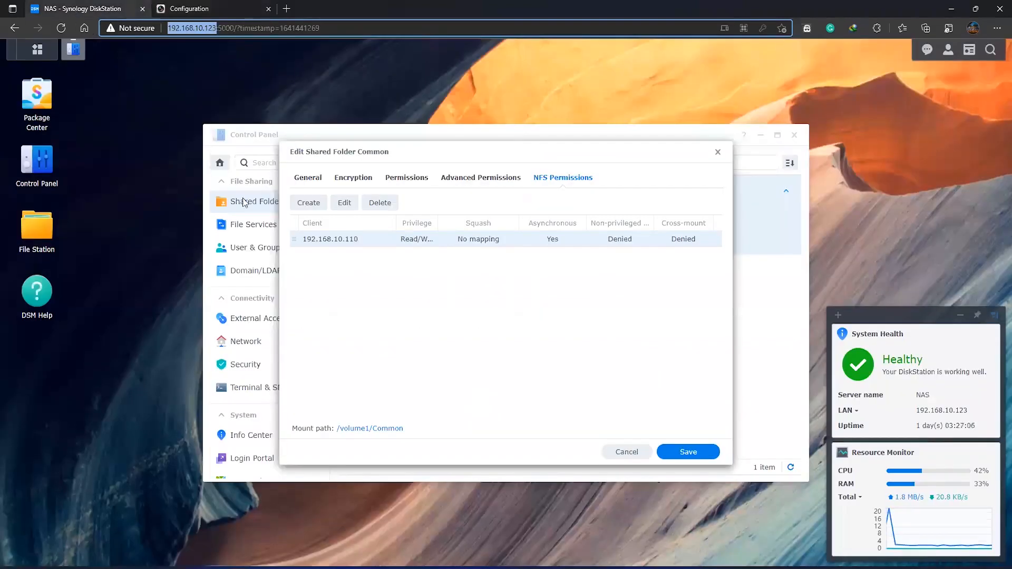
pyautogui.click(717, 152)
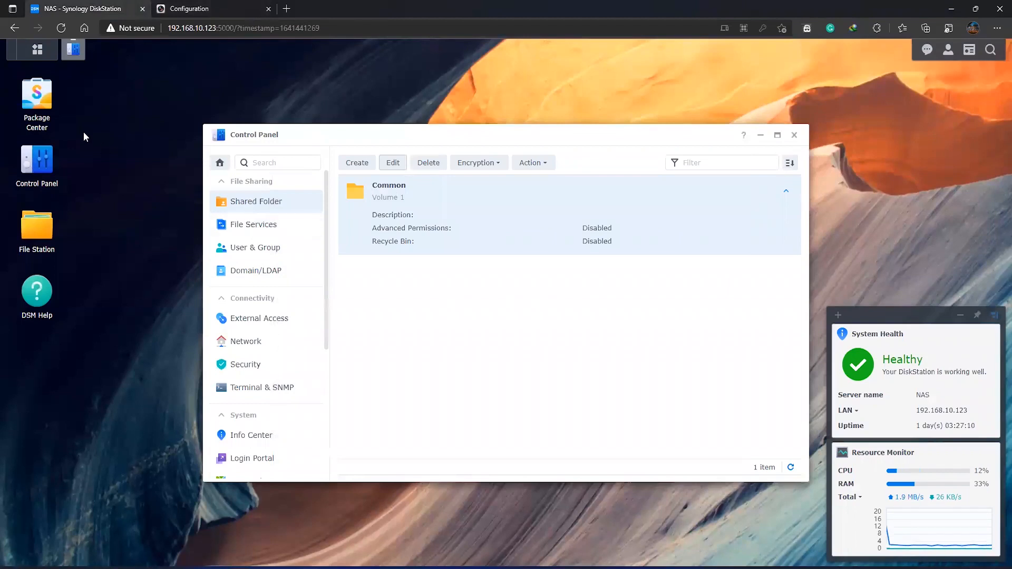
# Browse the recording files in the datadir0 folder of the Common share in File Station
pyautogui.click(21, 234)
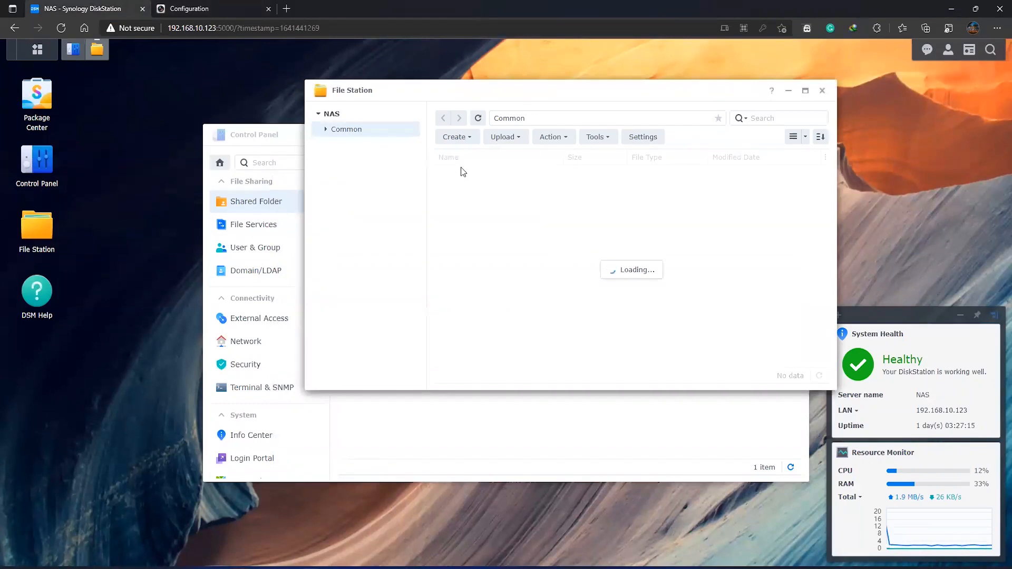
pyautogui.doubleClick(476, 174)
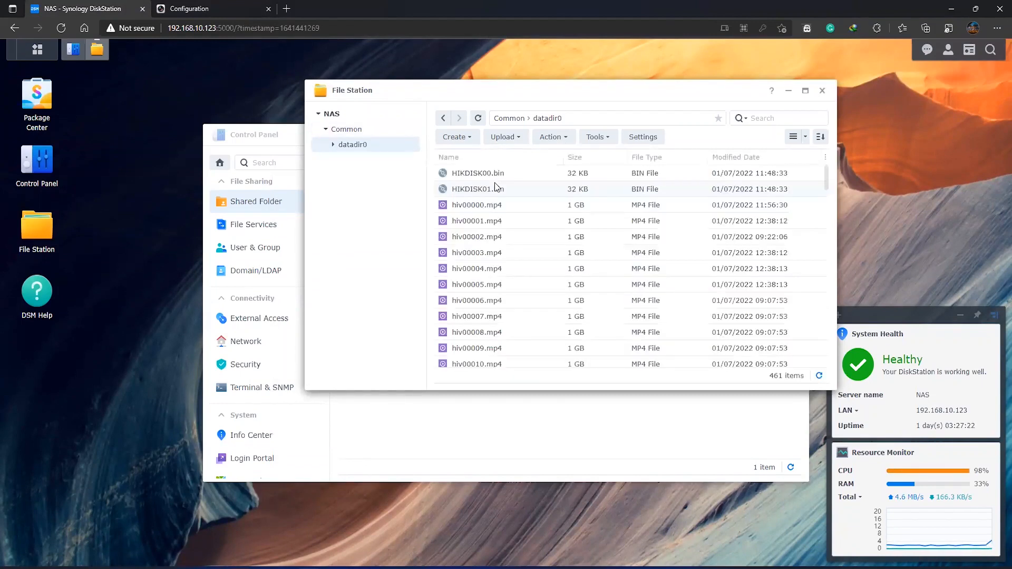
pyautogui.scroll(-10, 507, 269)
pyautogui.scroll(3, 503, 253)
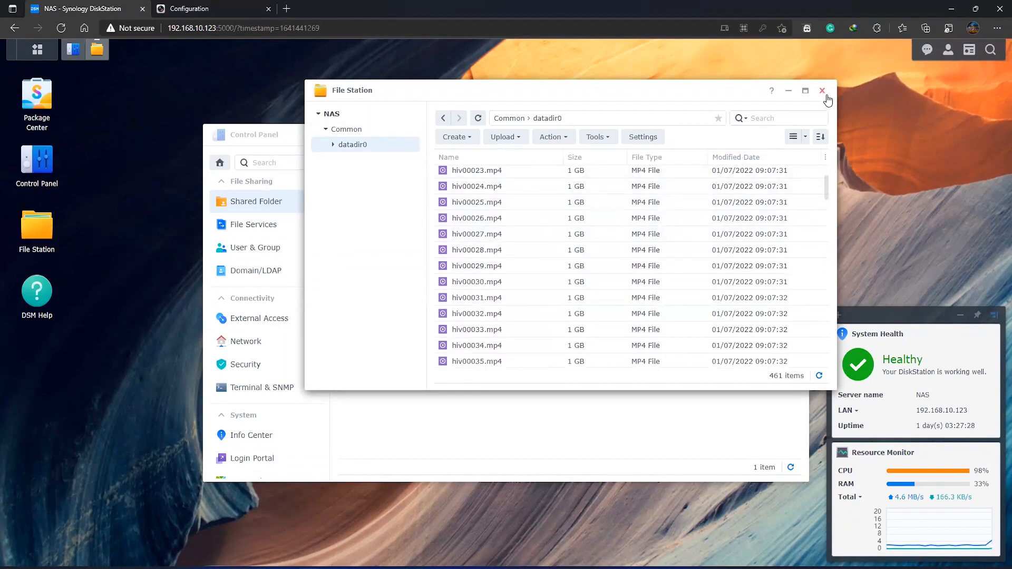
# Bring up the iSCSI Initiator Properties window, close it, and close File Station
pyautogui.click(610, 568)
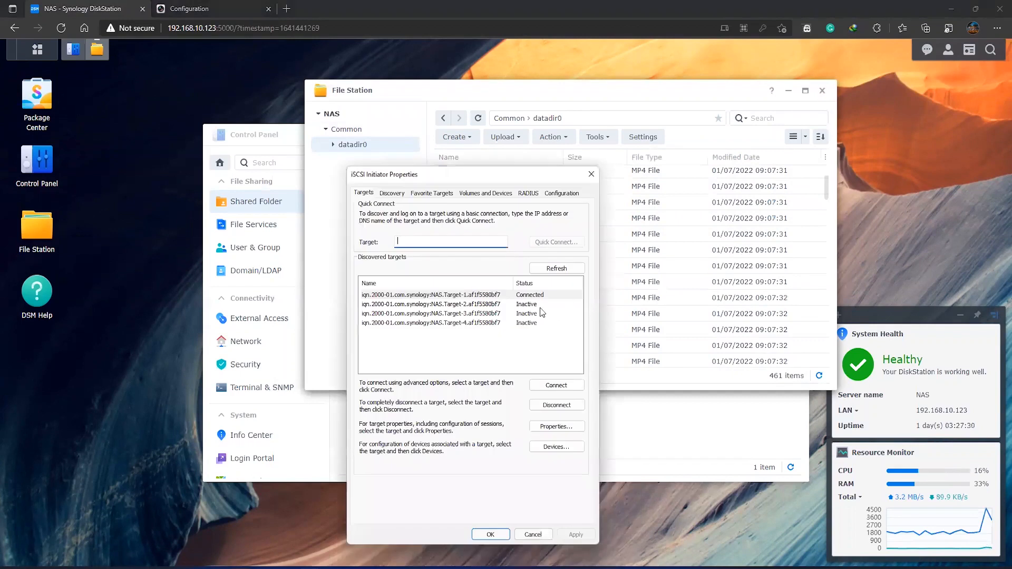
pyautogui.click(591, 175)
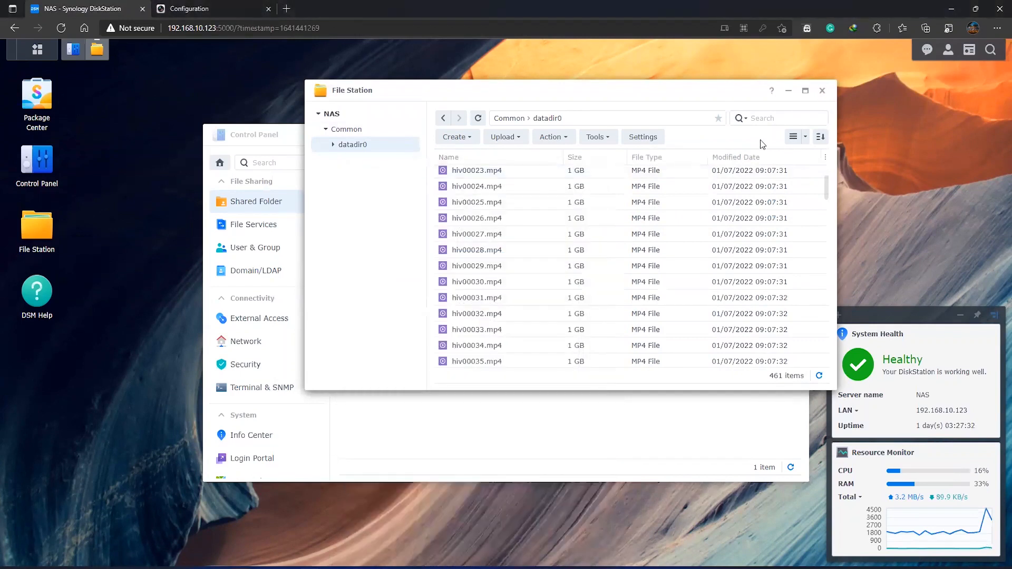
pyautogui.click(822, 92)
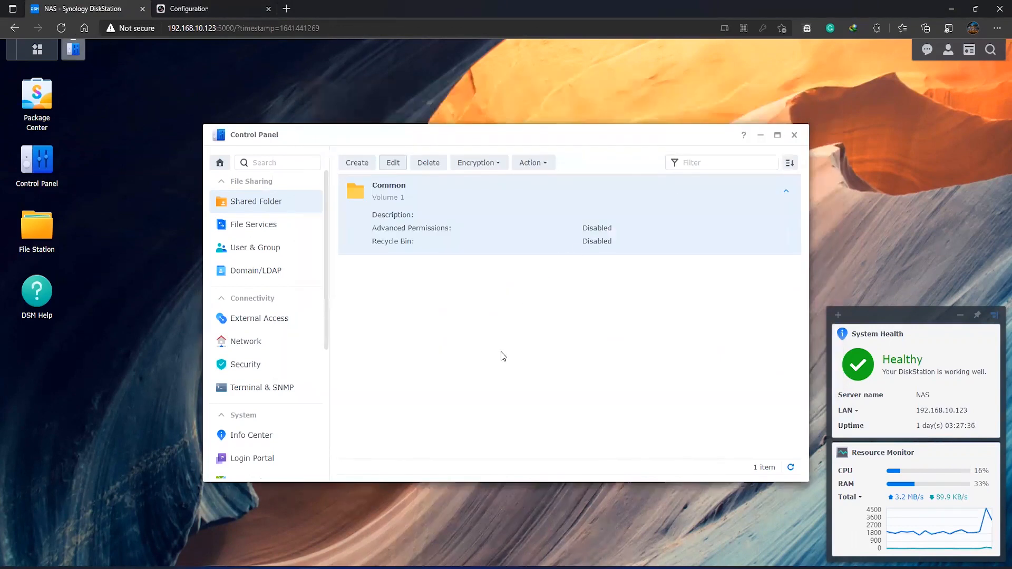
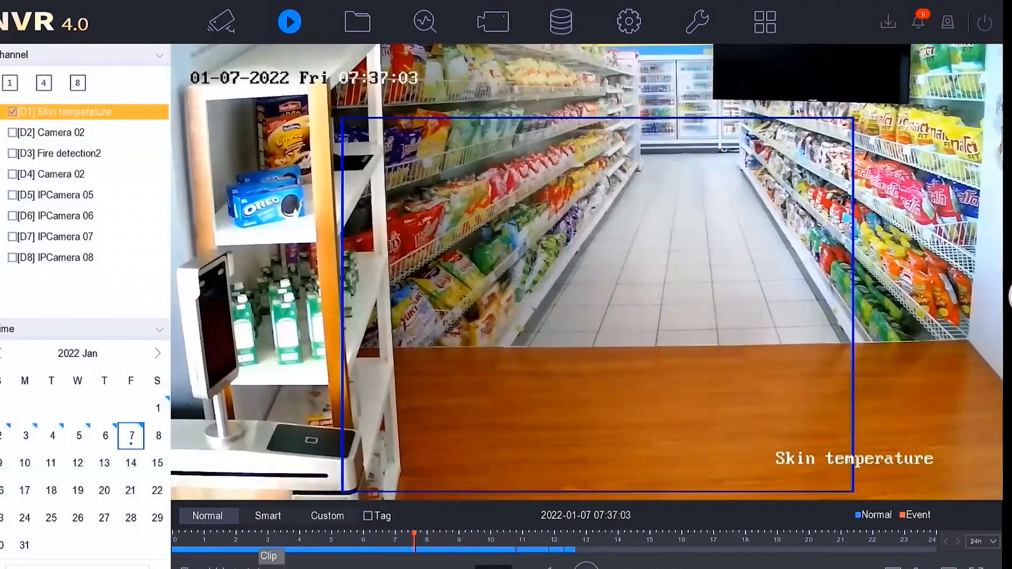
# Clip the Skin temperature playback from 07:32:04 to 07:42:04, export it to USB Flash Disk 1-1 with the Default backup type, and open Backup
pyautogui.click(258, 568)
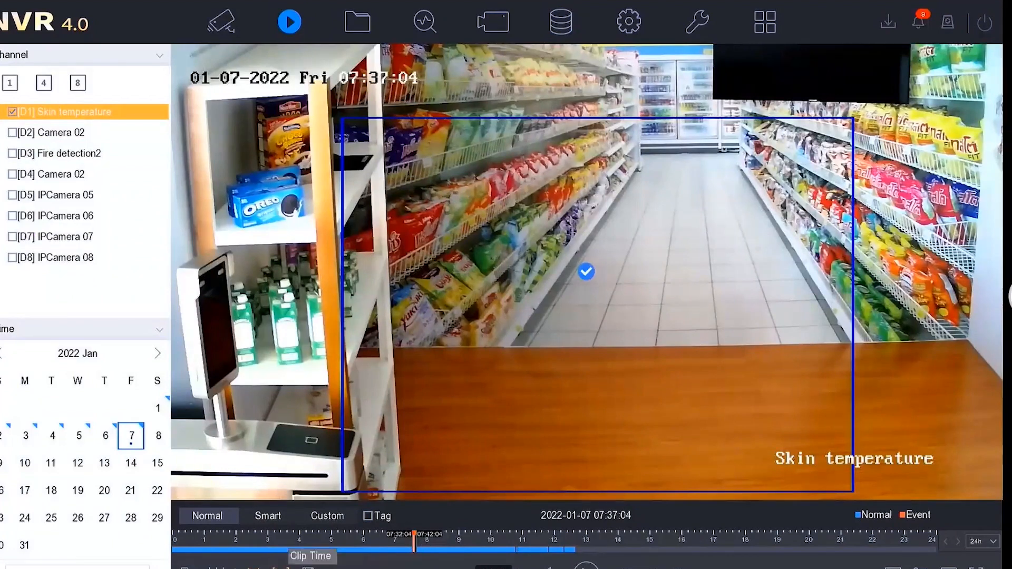
pyautogui.click(313, 563)
pyautogui.click(367, 528)
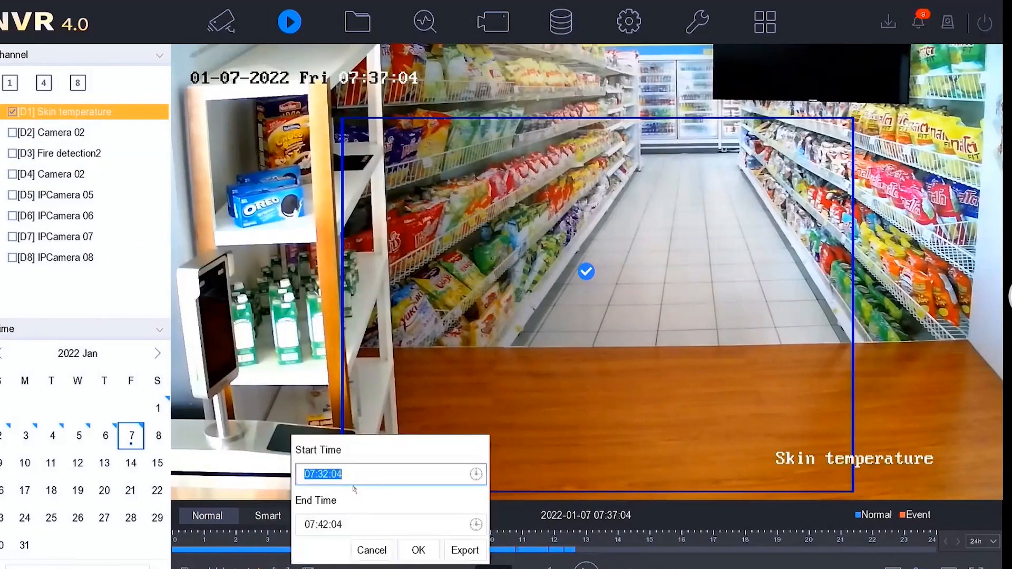
pyautogui.click(466, 552)
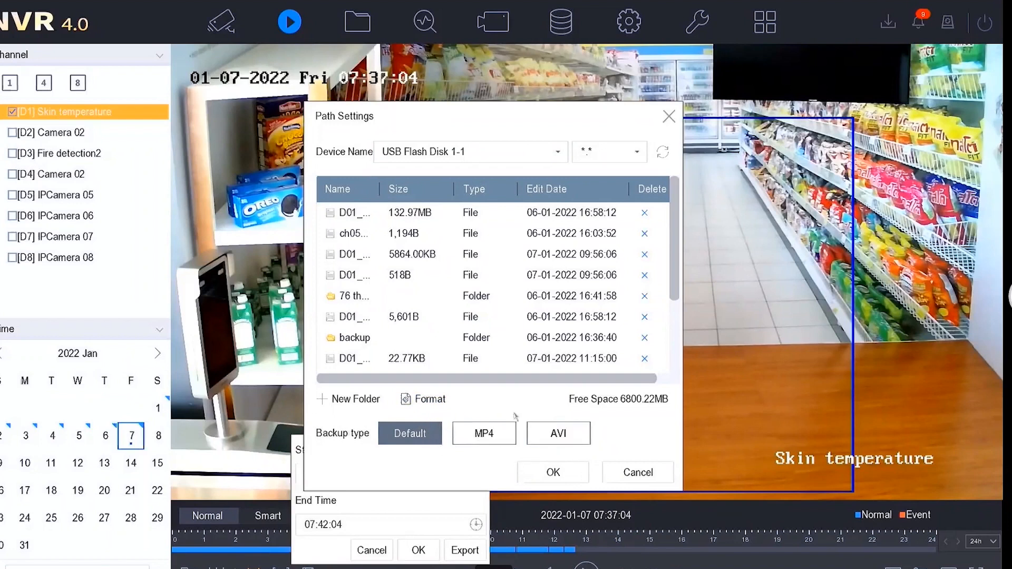
pyautogui.click(561, 480)
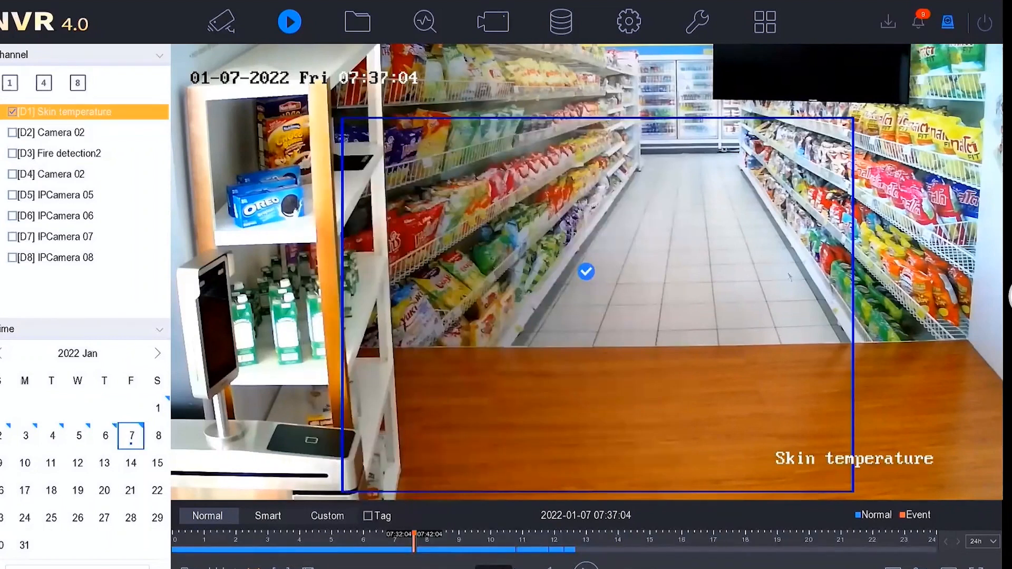
pyautogui.click(948, 30)
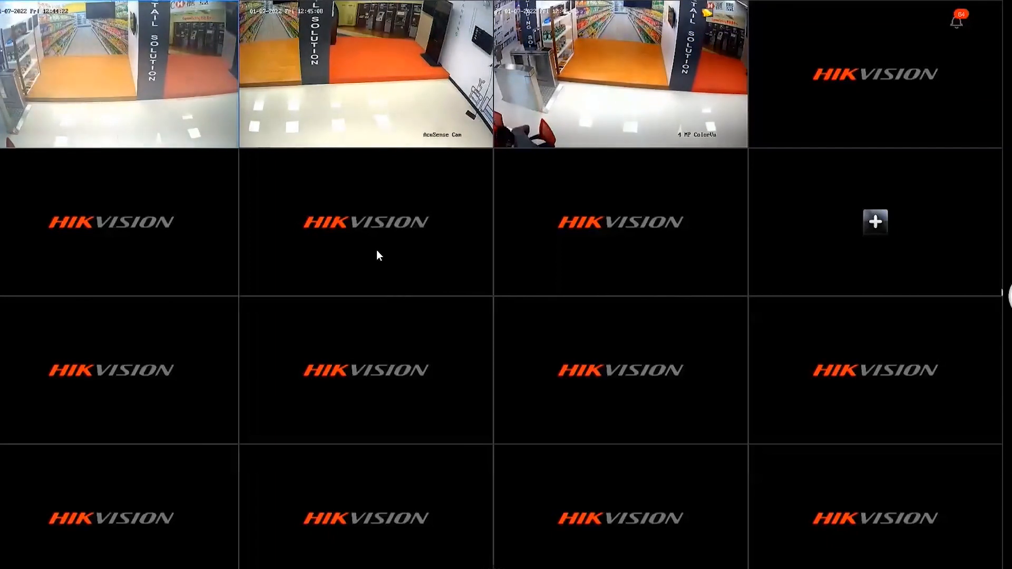
# Enter the DeepinMind NVR's main menu from live view and review its Storage Device list
pyautogui.rightClick(402, 241)
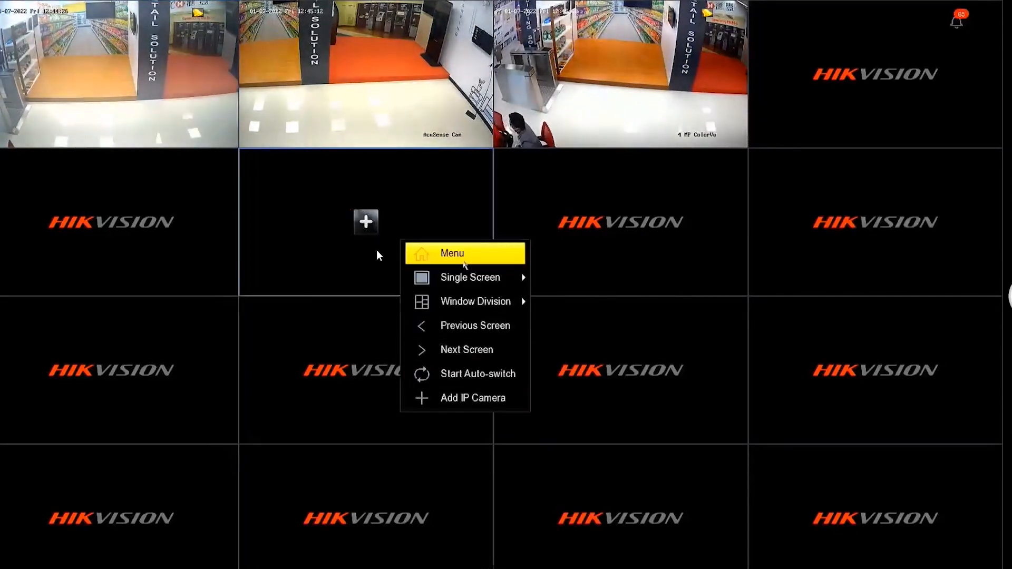
pyautogui.click(460, 255)
pyautogui.moveTo(412, 241)
pyautogui.mouseDown()
pyautogui.moveTo(584, 275)
pyautogui.moveTo(558, 287)
pyautogui.moveTo(399, 447)
pyautogui.moveTo(546, 452)
pyautogui.moveTo(589, 436)
pyautogui.mouseUp()
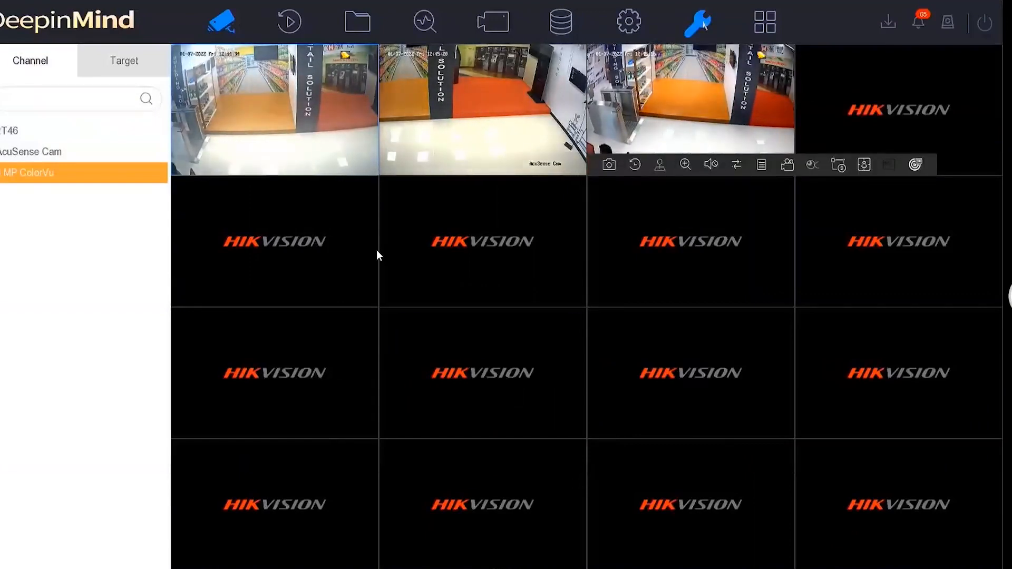
pyautogui.click(700, 22)
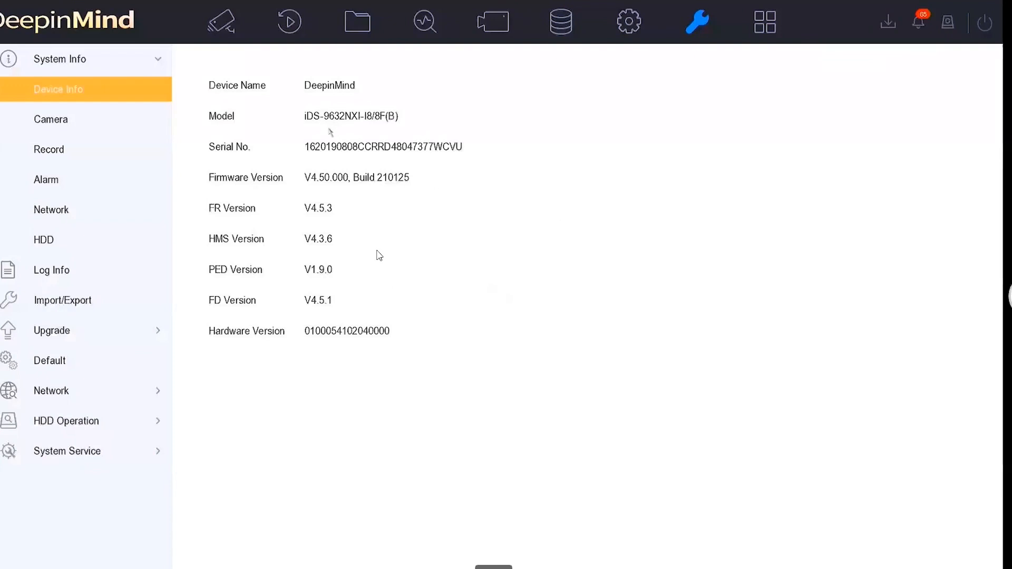
pyautogui.click(281, 22)
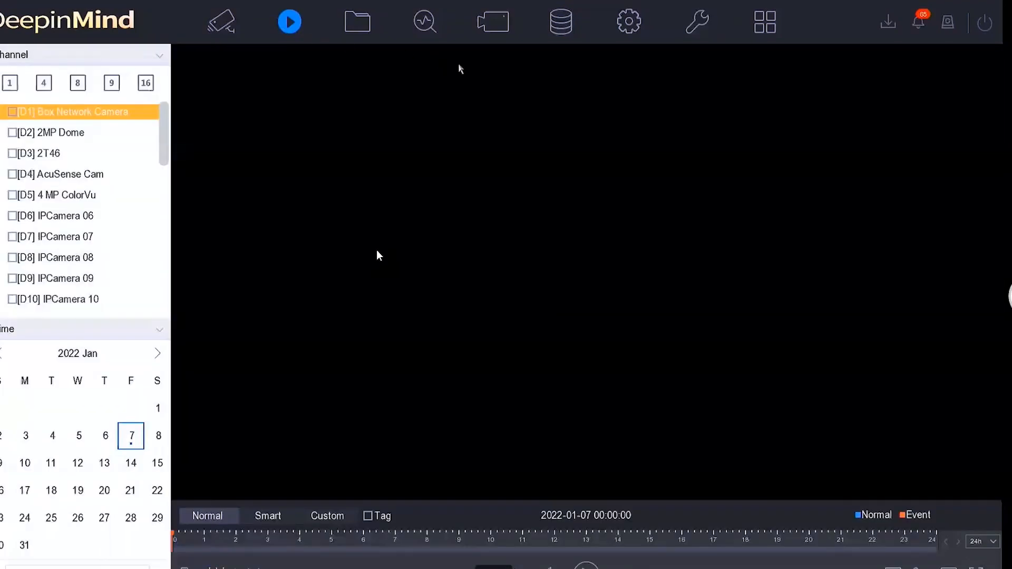
pyautogui.click(551, 31)
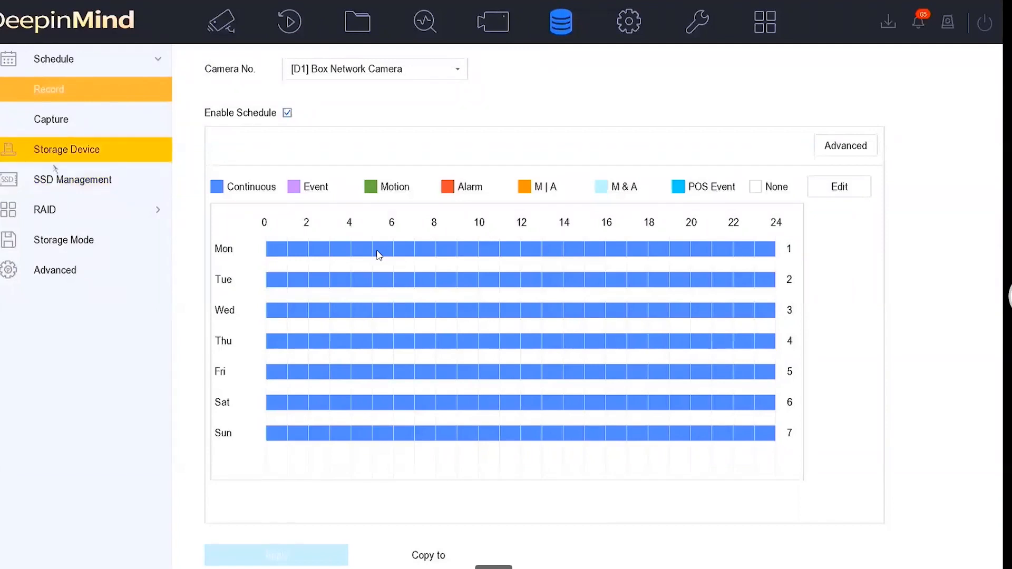
pyautogui.click(54, 158)
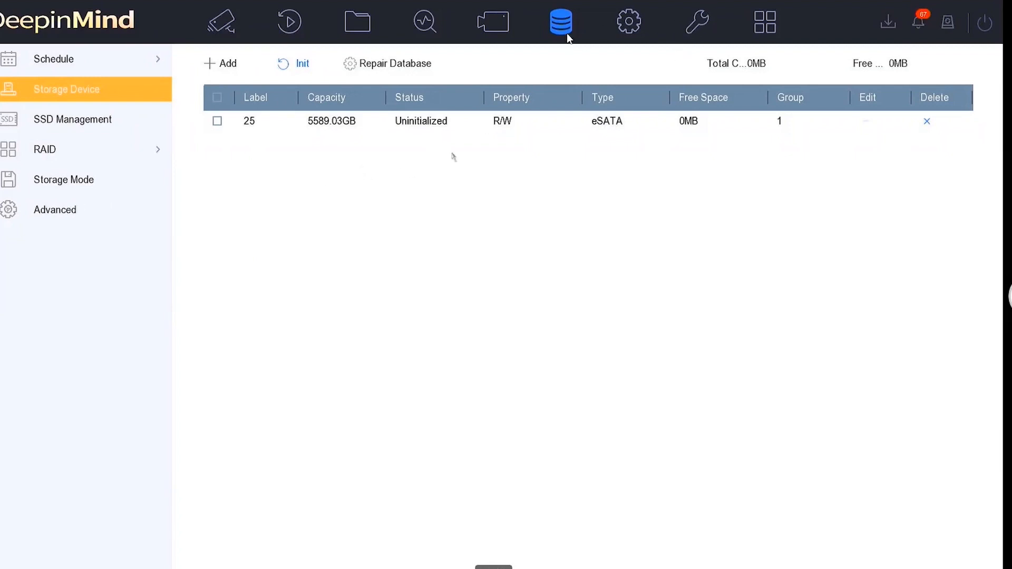
# Open the HDD Clone page in the maintenance settings and check its clone source and eSATA destination
pyautogui.click(702, 34)
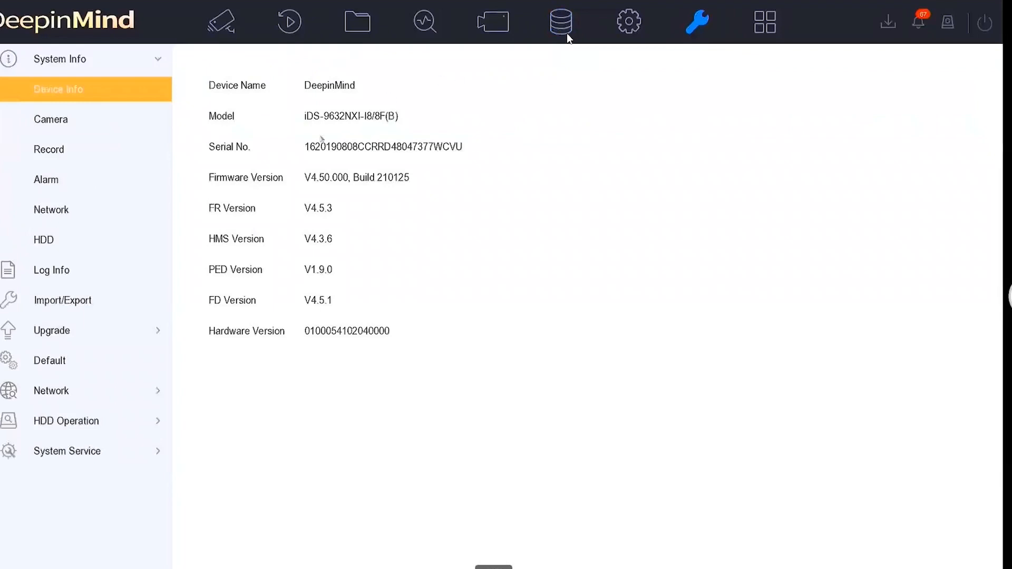
pyautogui.click(121, 423)
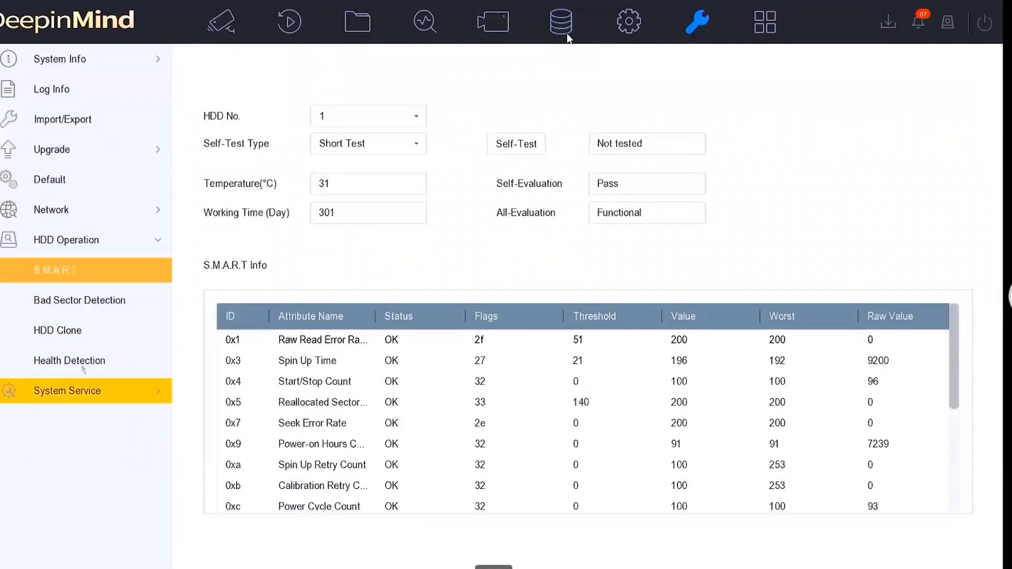
pyautogui.click(54, 332)
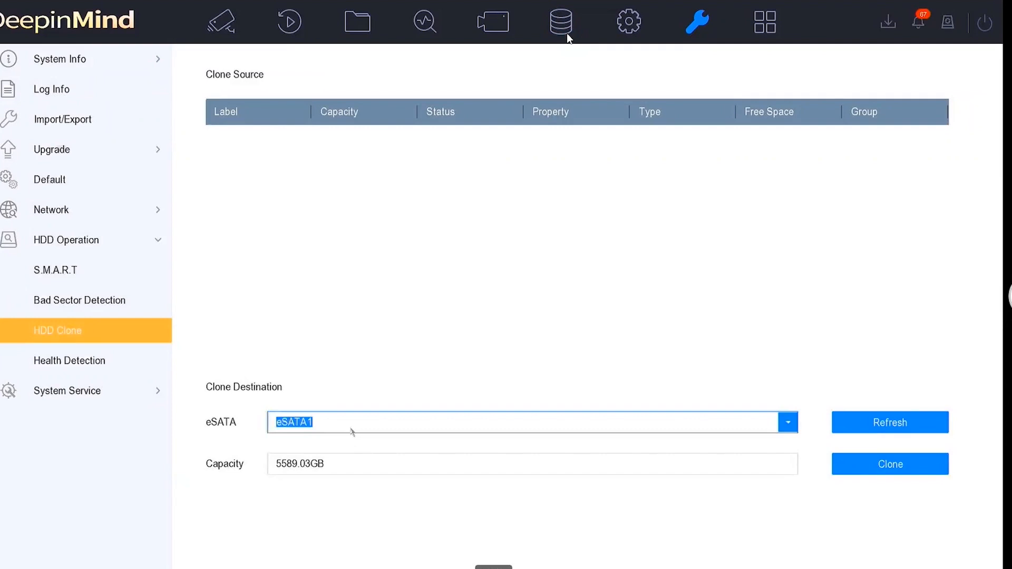
pyautogui.click(351, 431)
pyautogui.click(346, 444)
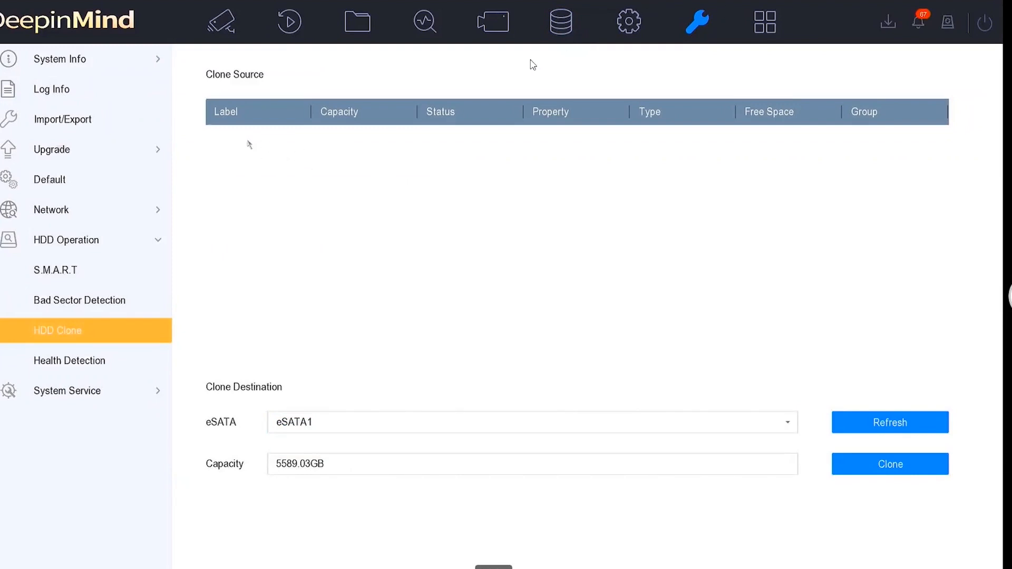
# Set the usage of eSATA1 to Export in the advanced storage settings and apply the change
pyautogui.click(573, 31)
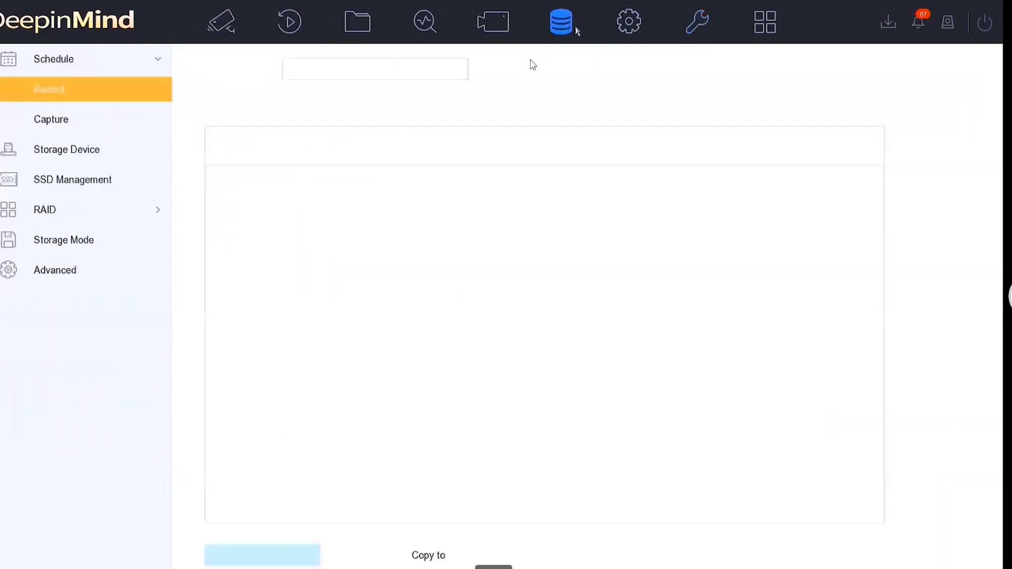
pyautogui.click(97, 278)
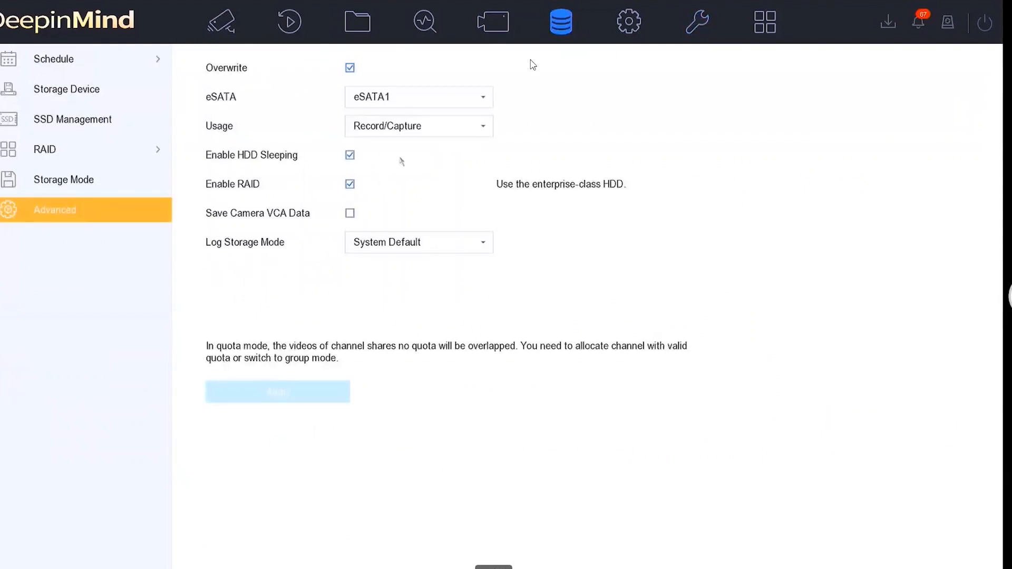
pyautogui.click(404, 132)
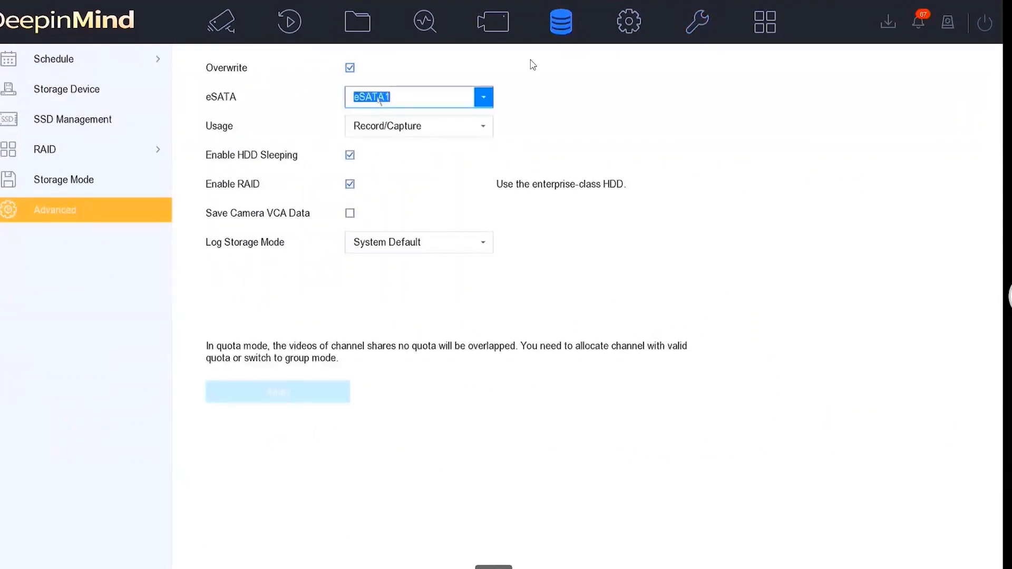
pyautogui.click(398, 131)
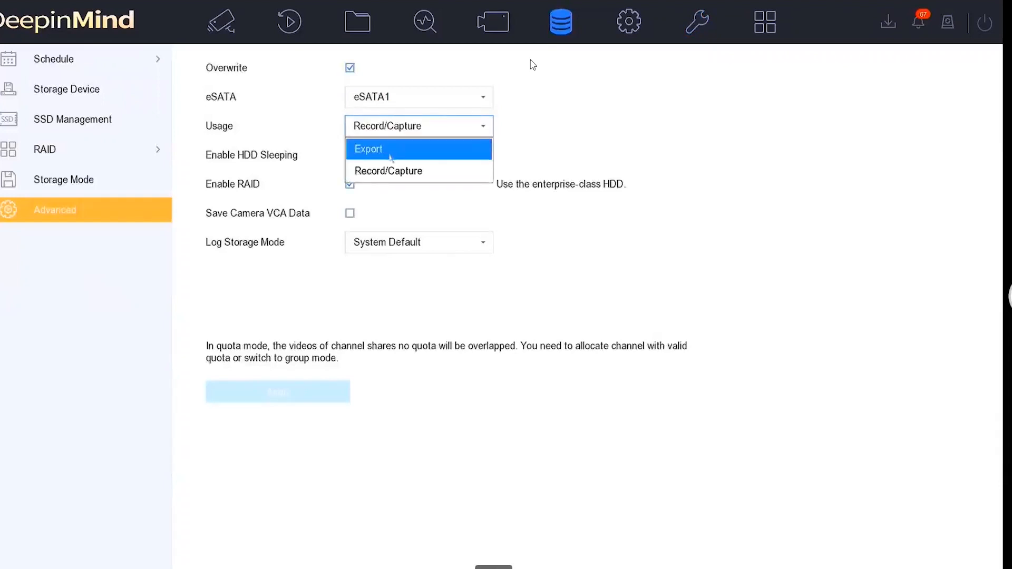
pyautogui.click(390, 151)
pyautogui.click(297, 391)
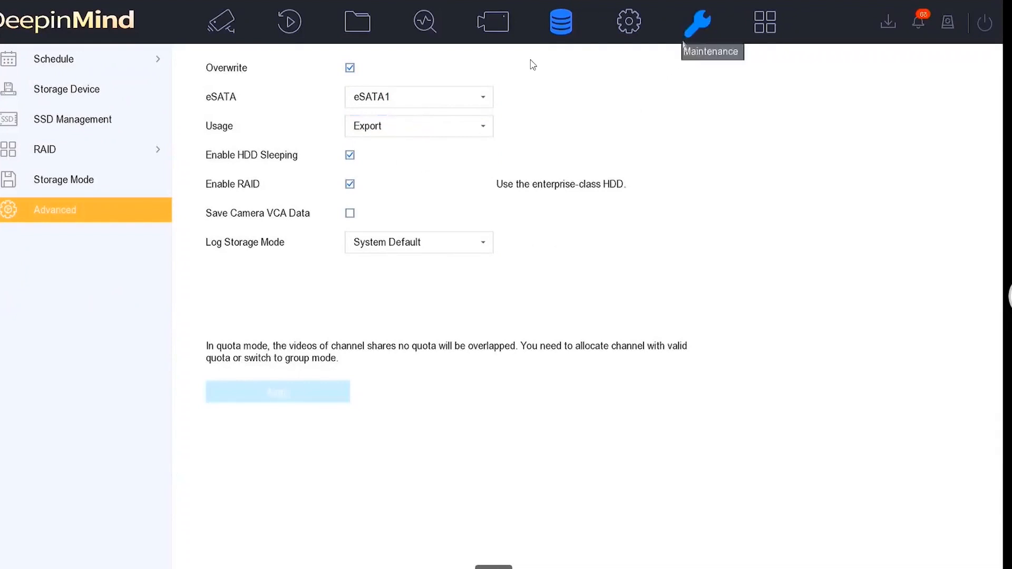
# Return to the HDD Clone page, and stop the DVR channel1 recording playing in the disk playback software
pyautogui.click(696, 22)
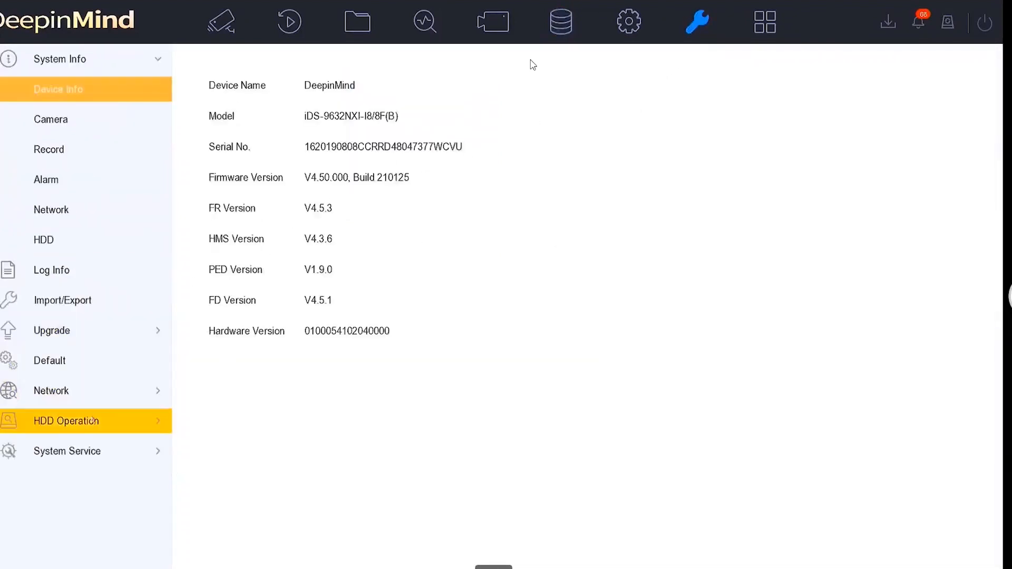
pyautogui.click(88, 421)
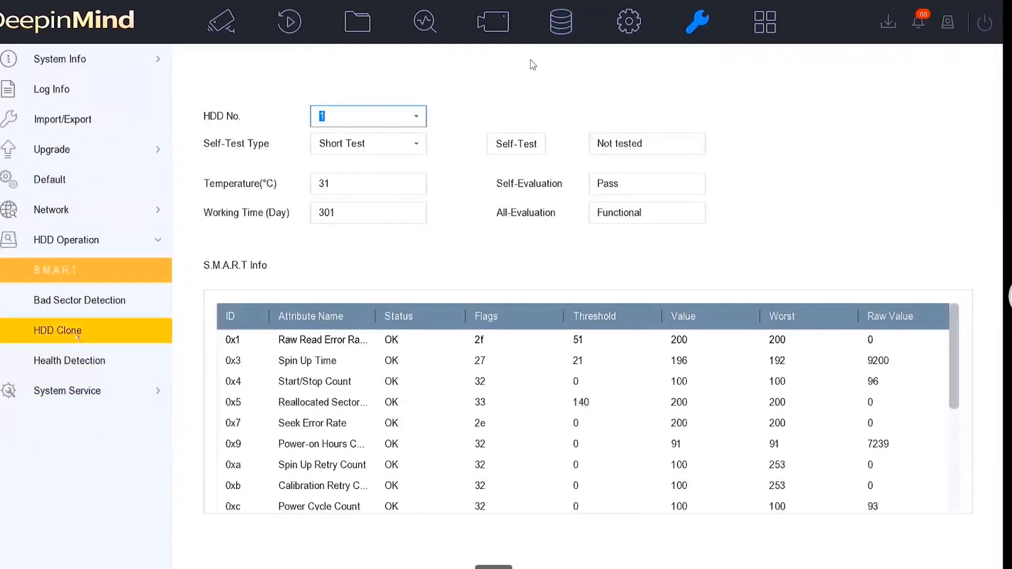
pyautogui.click(78, 333)
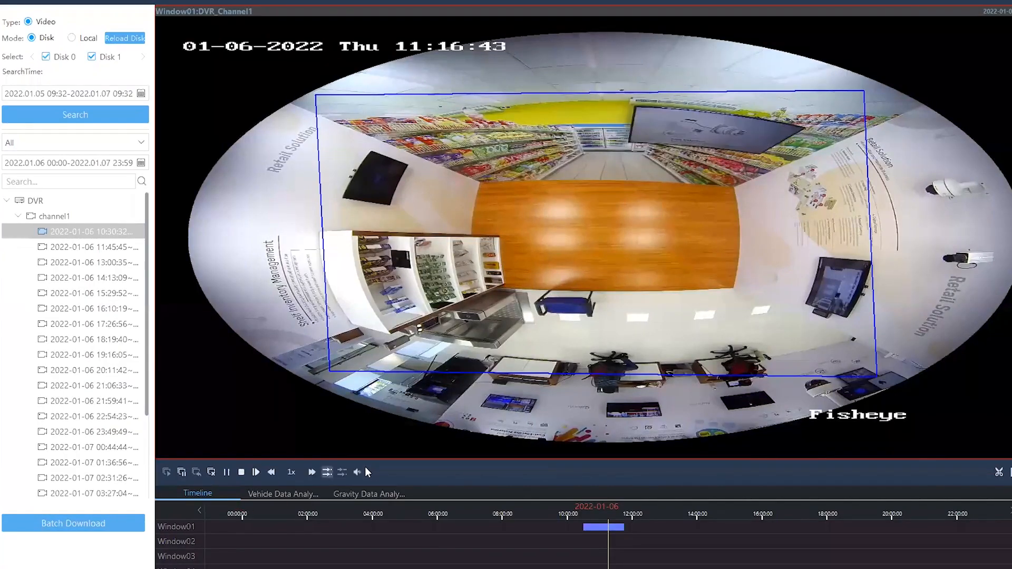
pyautogui.click(242, 474)
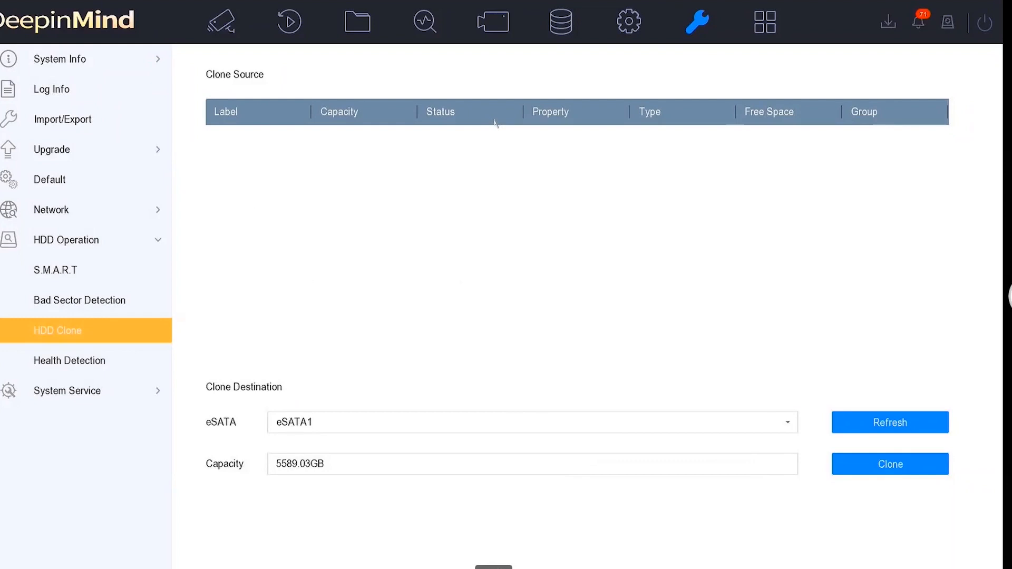
pyautogui.press('Right')
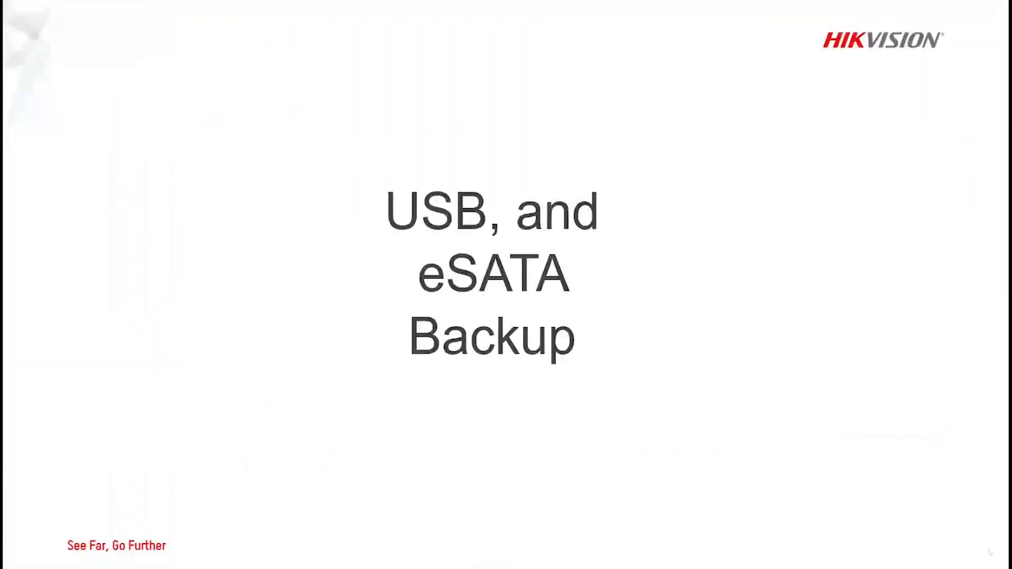
pyautogui.press('Right')
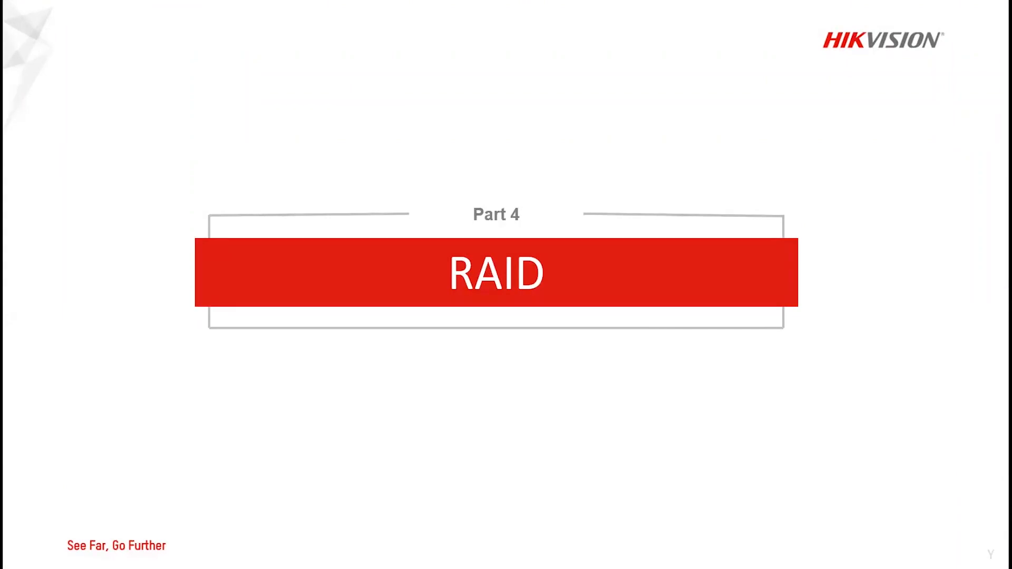
pyautogui.click(539, 448)
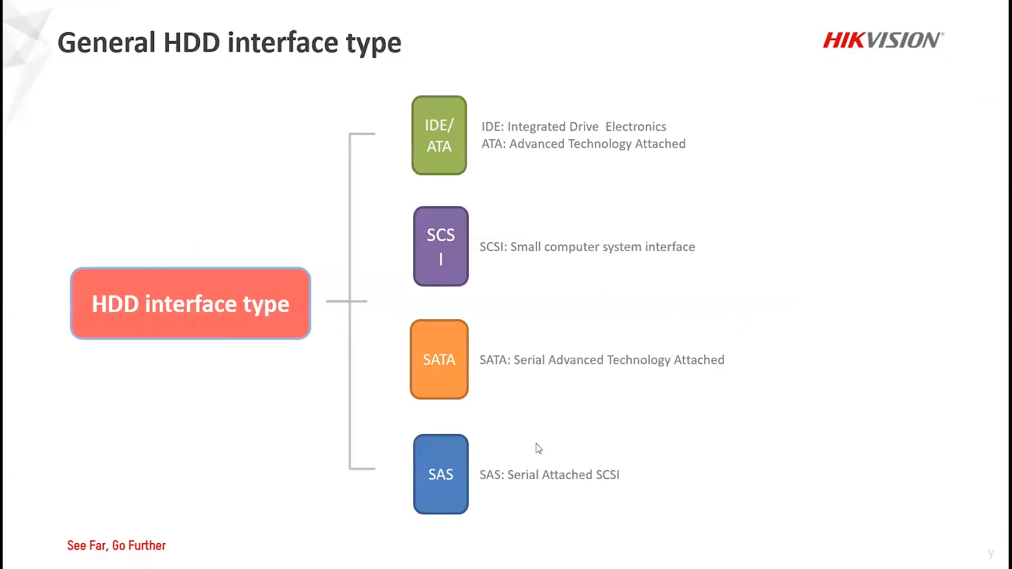
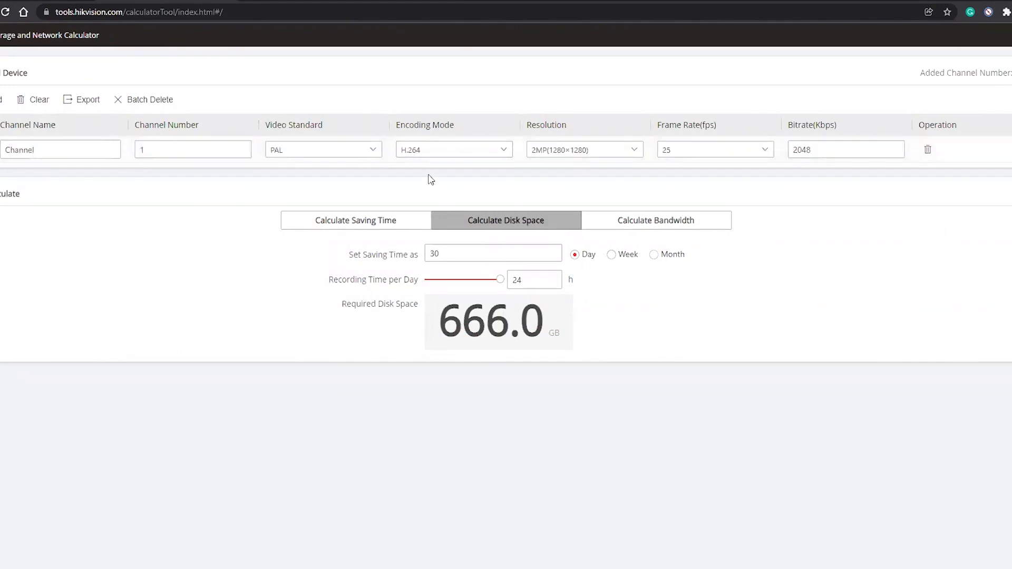
# Review the channel's encoding mode and frame rate options, keeping H.264 and 25 fps selected
pyautogui.click(427, 155)
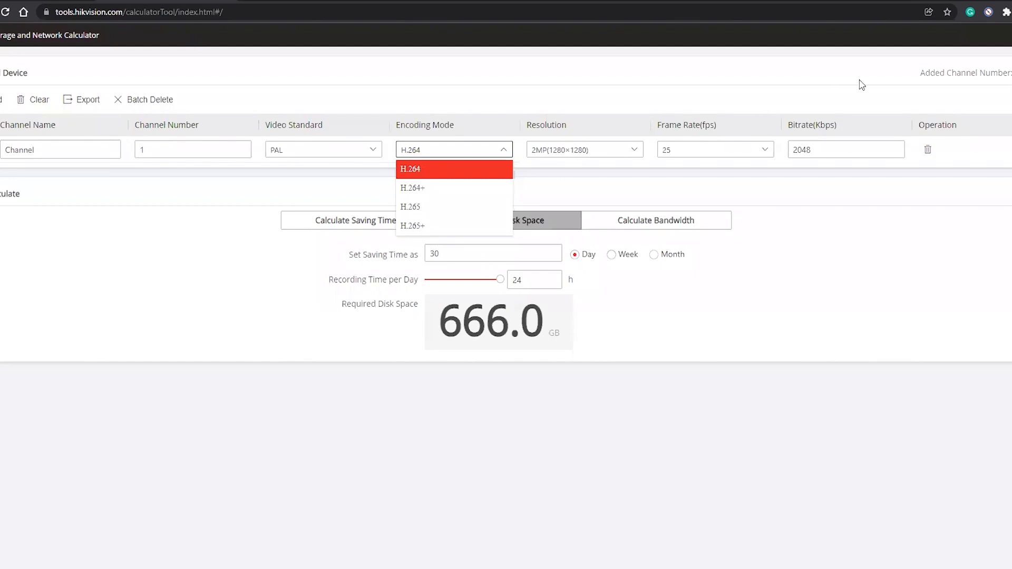
pyautogui.click(696, 150)
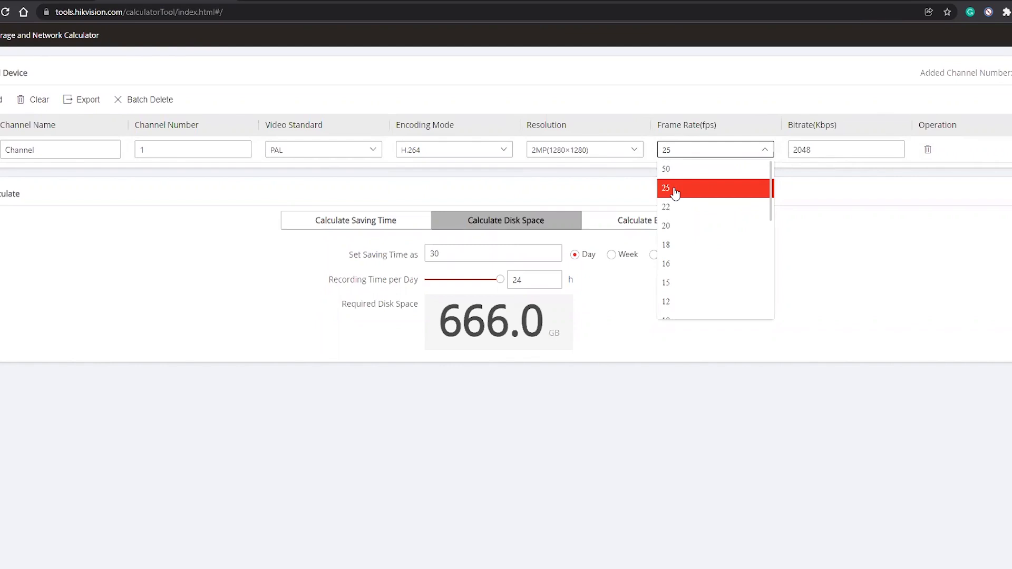
pyautogui.click(675, 194)
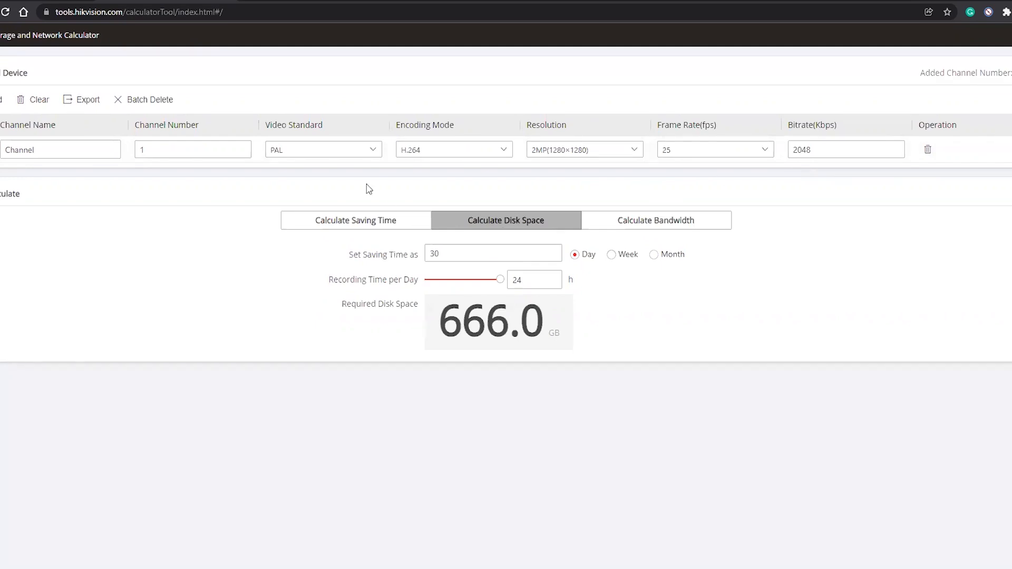
pyautogui.click(416, 152)
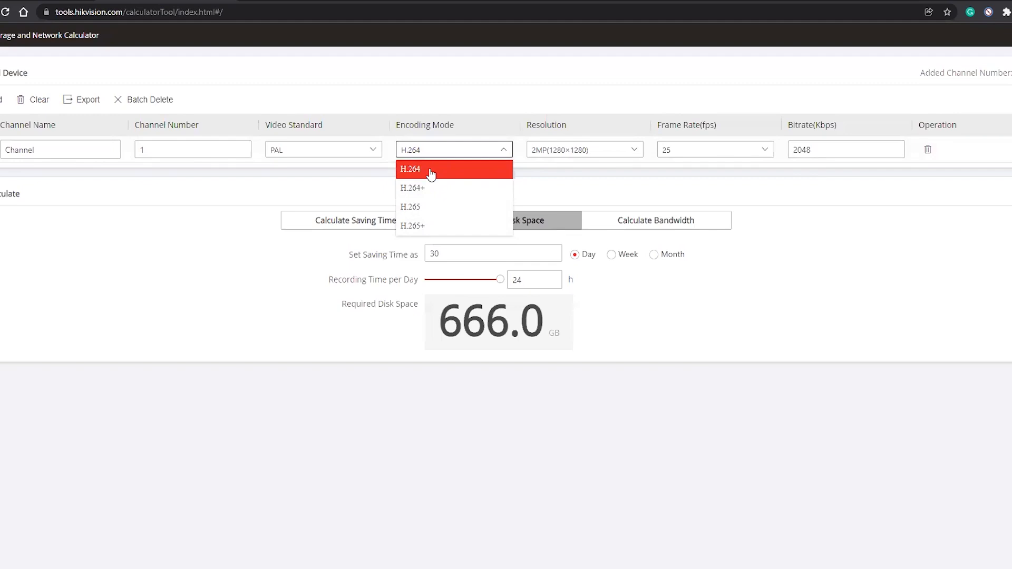
pyautogui.click(416, 173)
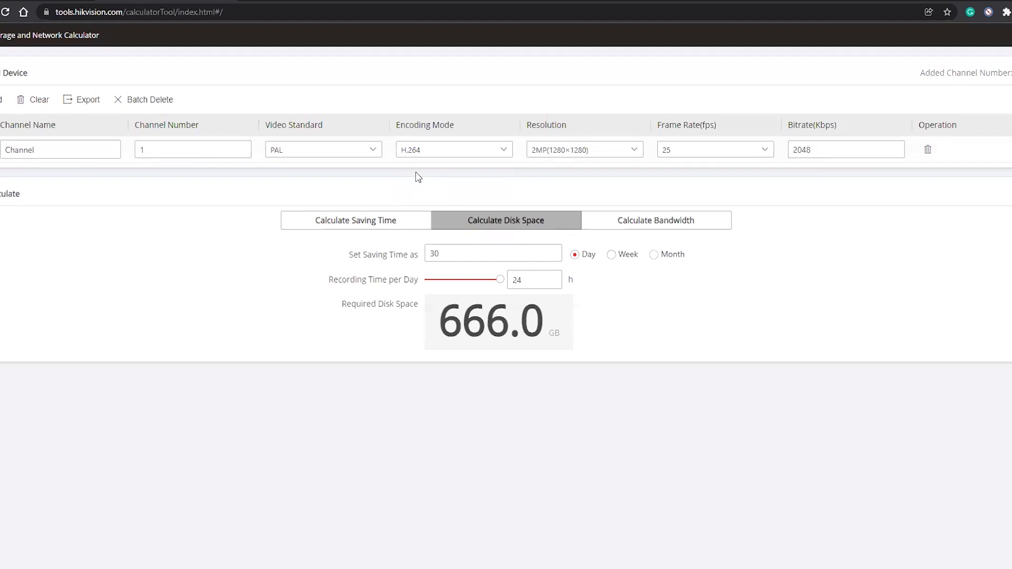
# Set the channel's encoding mode to H.265 and back to H.264 to compare the required disk space
pyautogui.click(409, 154)
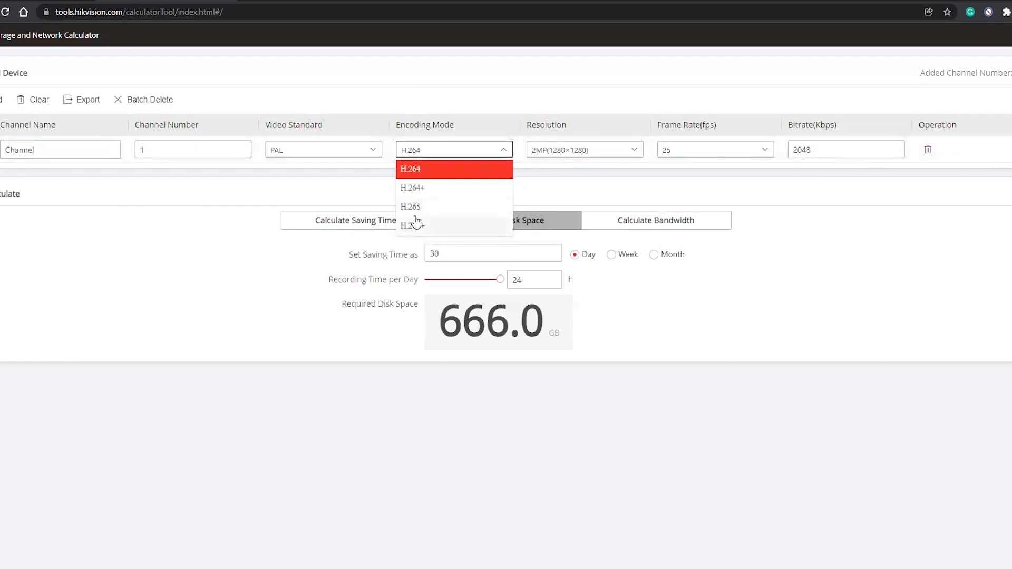
pyautogui.click(414, 207)
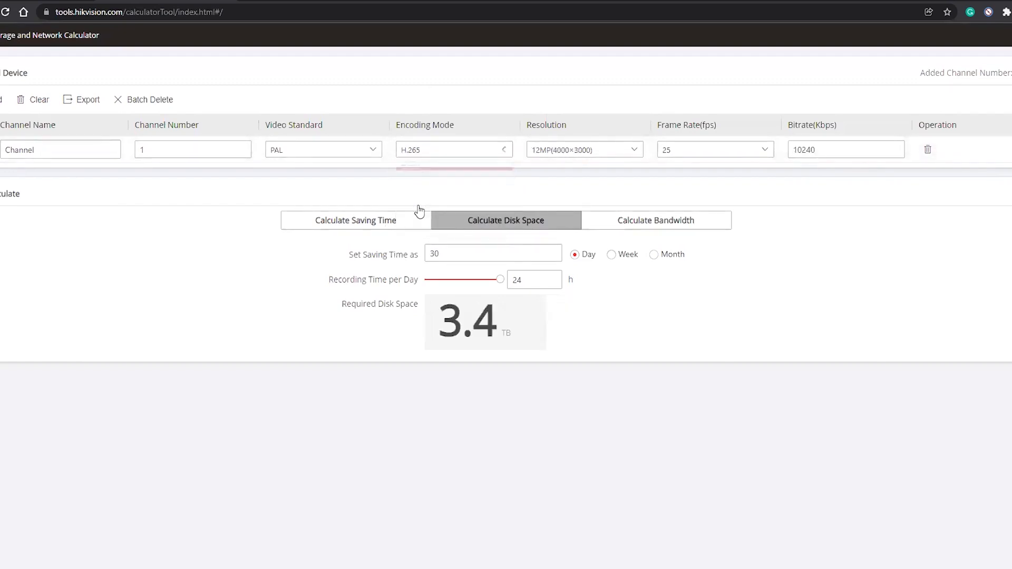
pyautogui.click(451, 152)
pyautogui.click(422, 171)
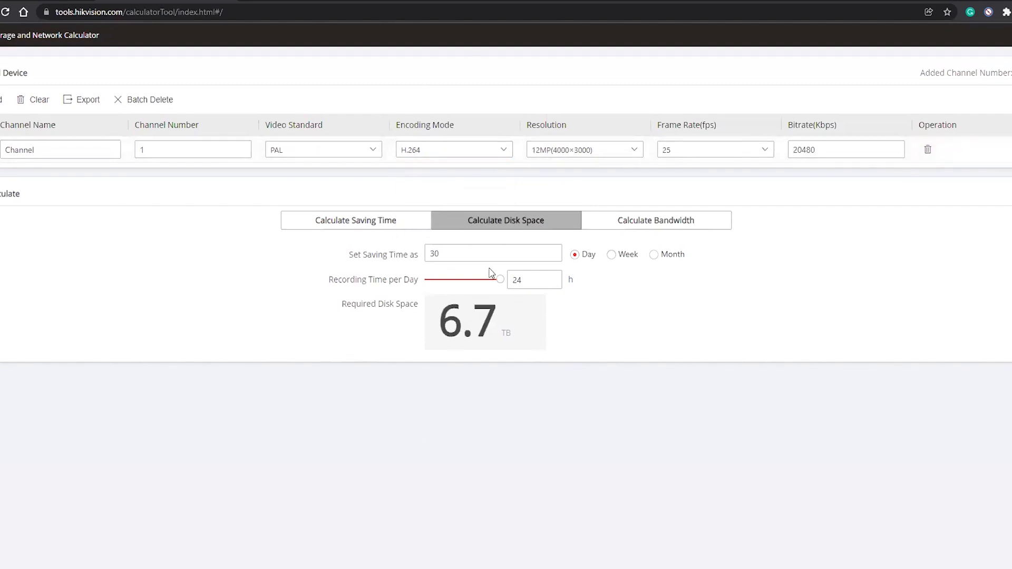
# Check the encoding mode and resolution options, keeping H.264 and 12MP(4000×3000), and highlight the Required Disk Space value
pyautogui.click(432, 158)
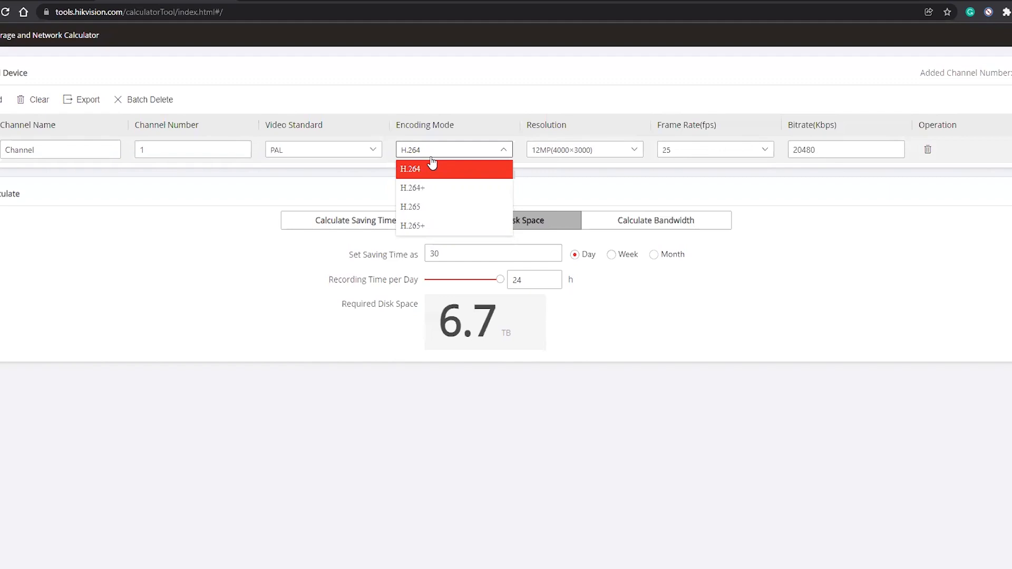
pyautogui.click(433, 165)
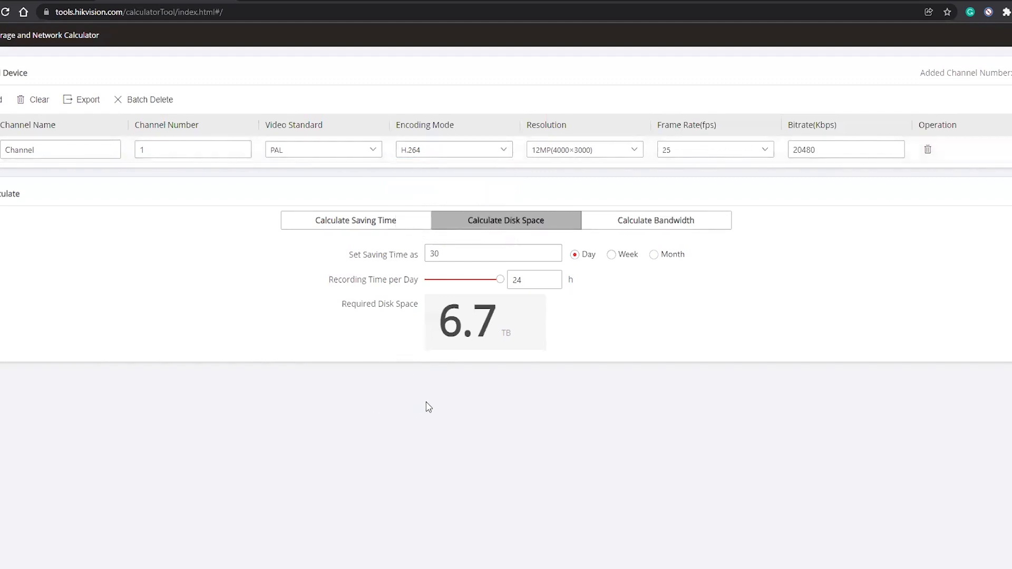
pyautogui.click(614, 152)
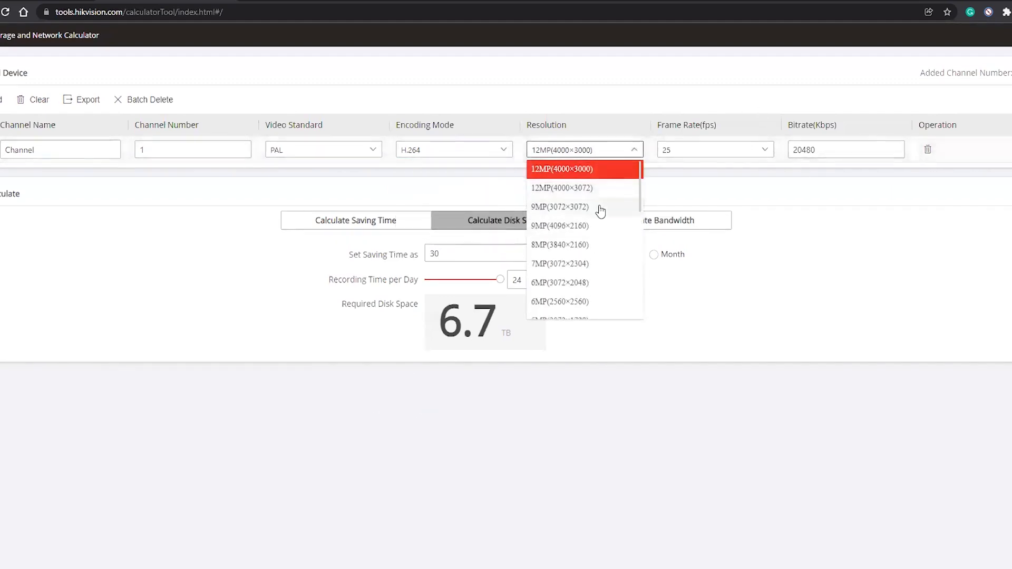
pyautogui.click(777, 188)
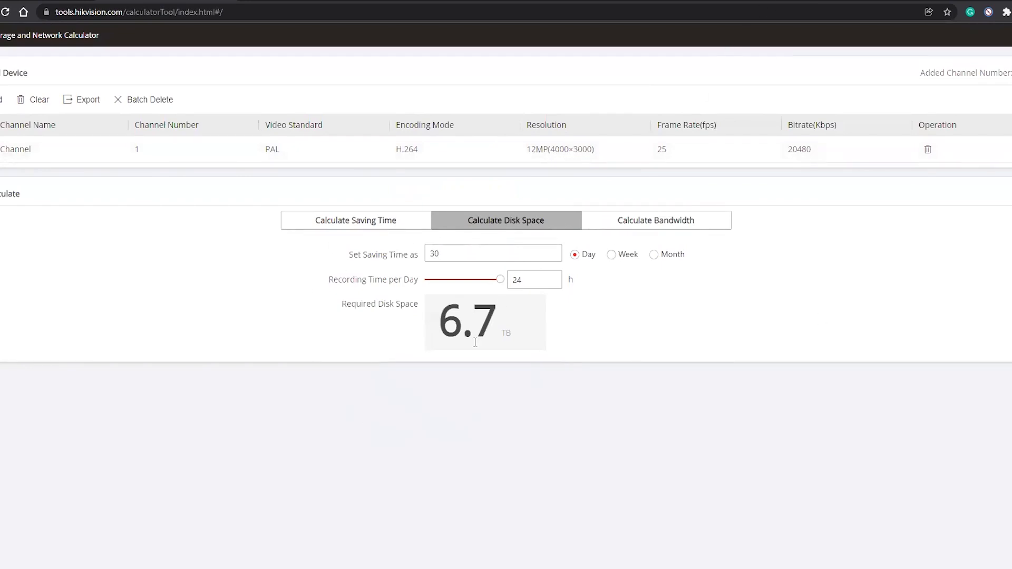
pyautogui.moveTo(438, 335); pyautogui.dragTo(520, 332)
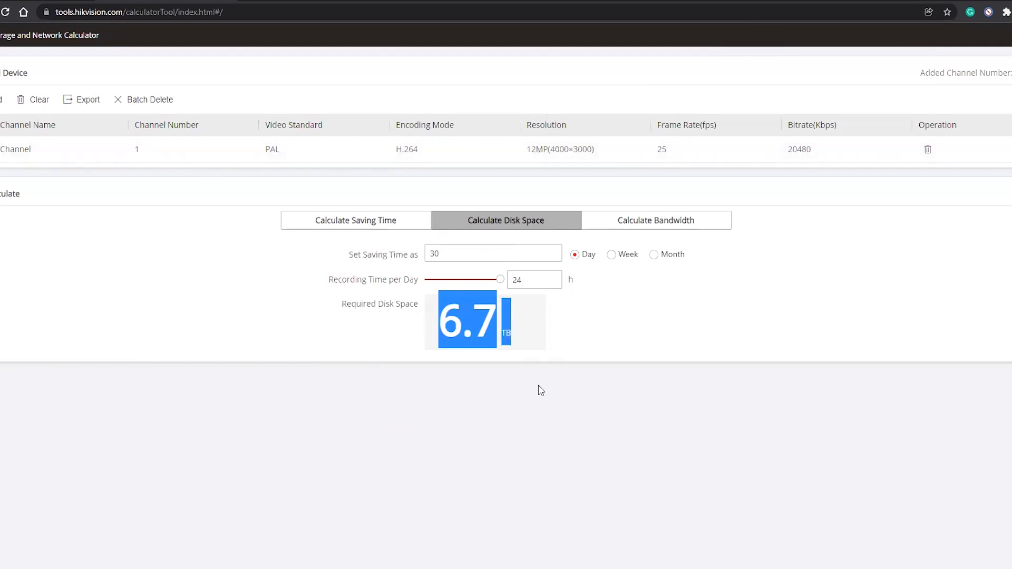